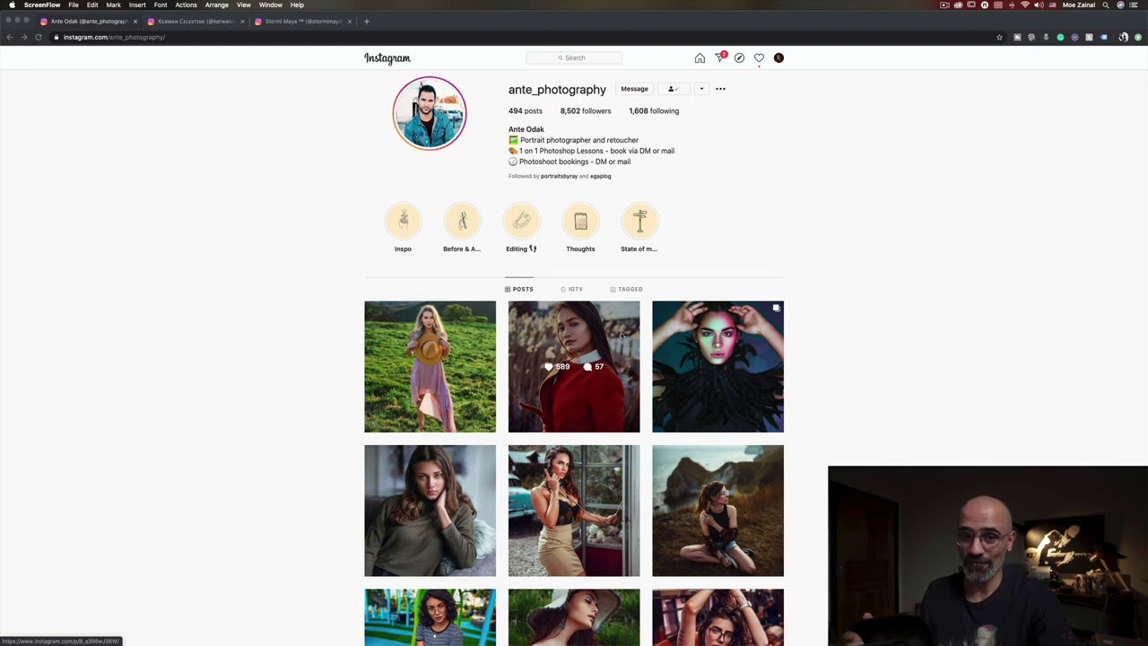
# - Browse the Instagram profiles of the photographers and the model open in the browser tabs
pyautogui.click(925, 281)
pyautogui.scroll(-1, 925, 281)
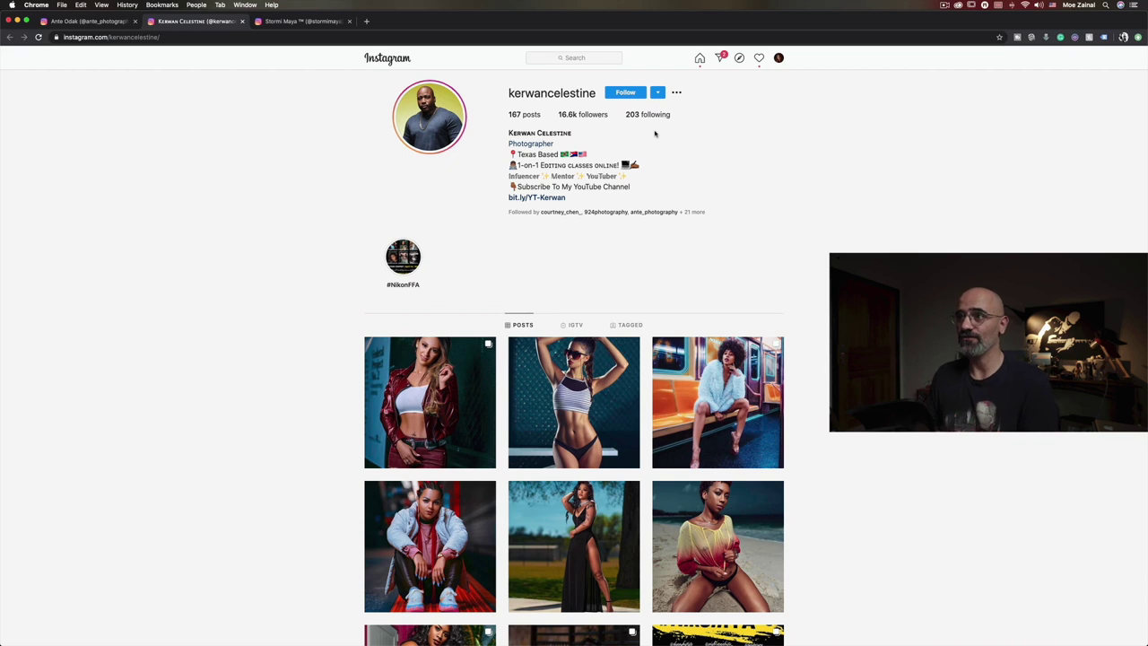
pyautogui.click(315, 25)
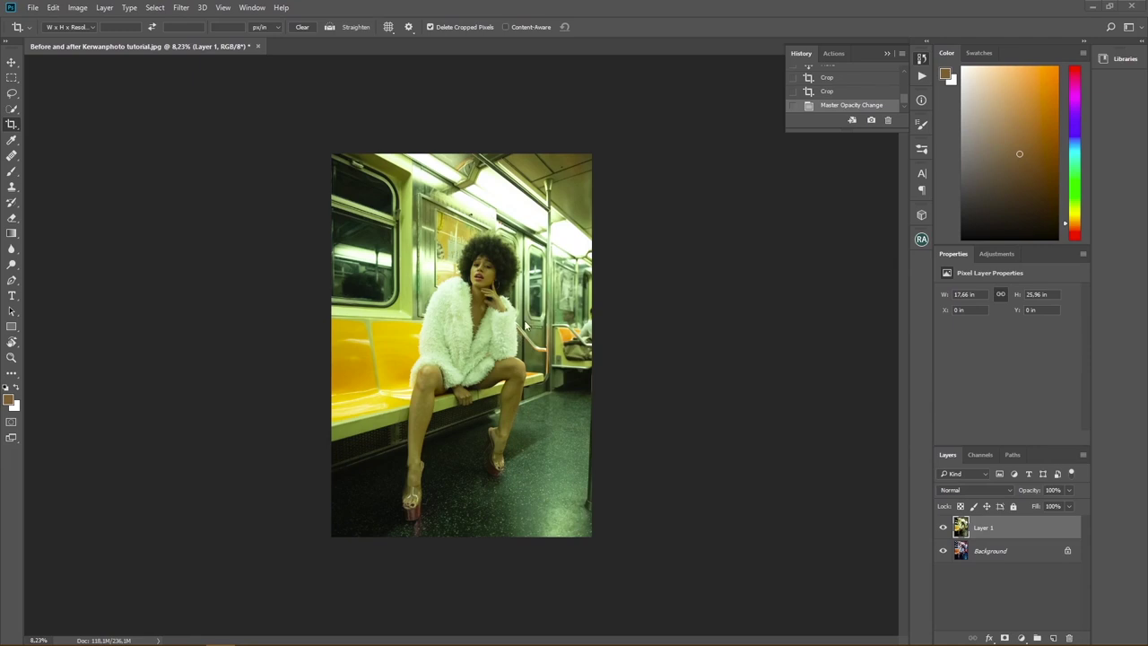
# - Toggle the visibility of Layer 1 in Photoshop to compare the unedited and edited subway portrait
pyautogui.click(943, 528)
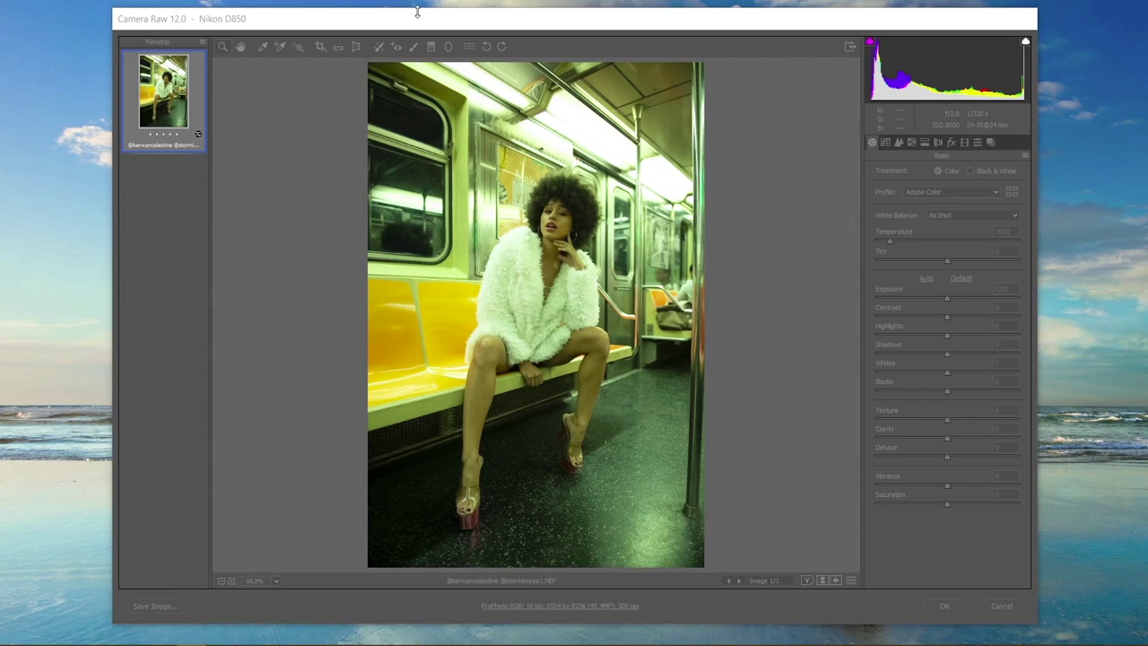
# - Check the highlight and shadow clipping warnings of the unedited raw photo in Camera Raw
pyautogui.click(731, 25)
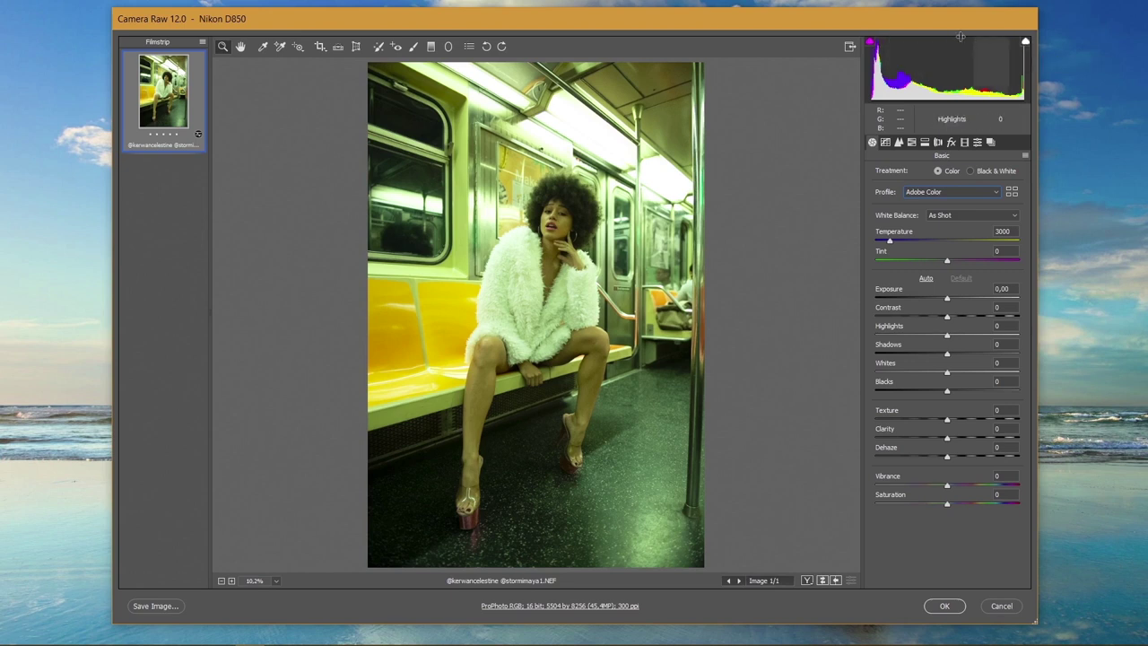
pyautogui.click(1027, 43)
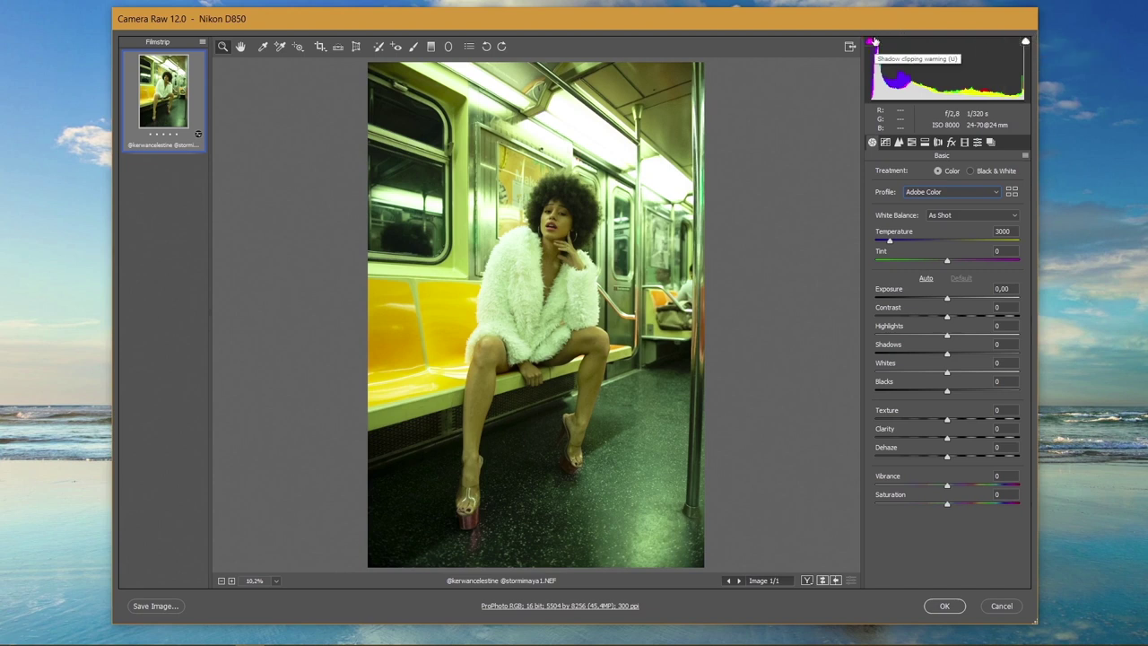
pyautogui.click(874, 42)
# - Switch the raw photo from the Camera Raw defaults to its previously made edit settings
pyautogui.click(1024, 156)
pyautogui.click(1013, 191)
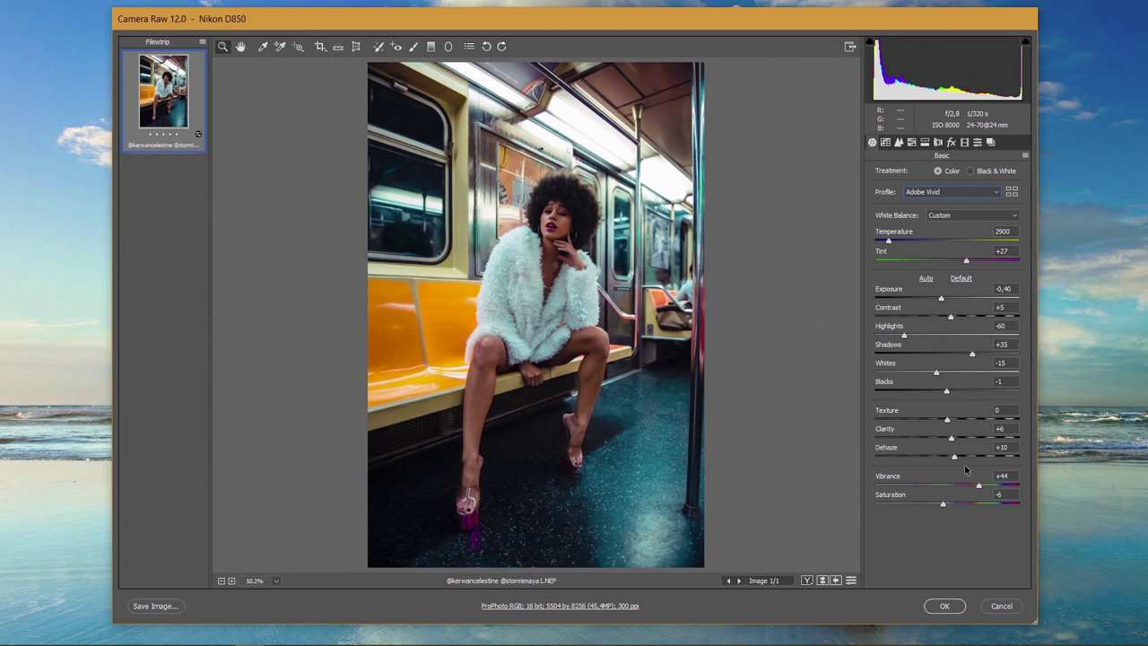
# - Review the available colour profiles and compare the Basic adjustments with their default settings
pyautogui.click(968, 197)
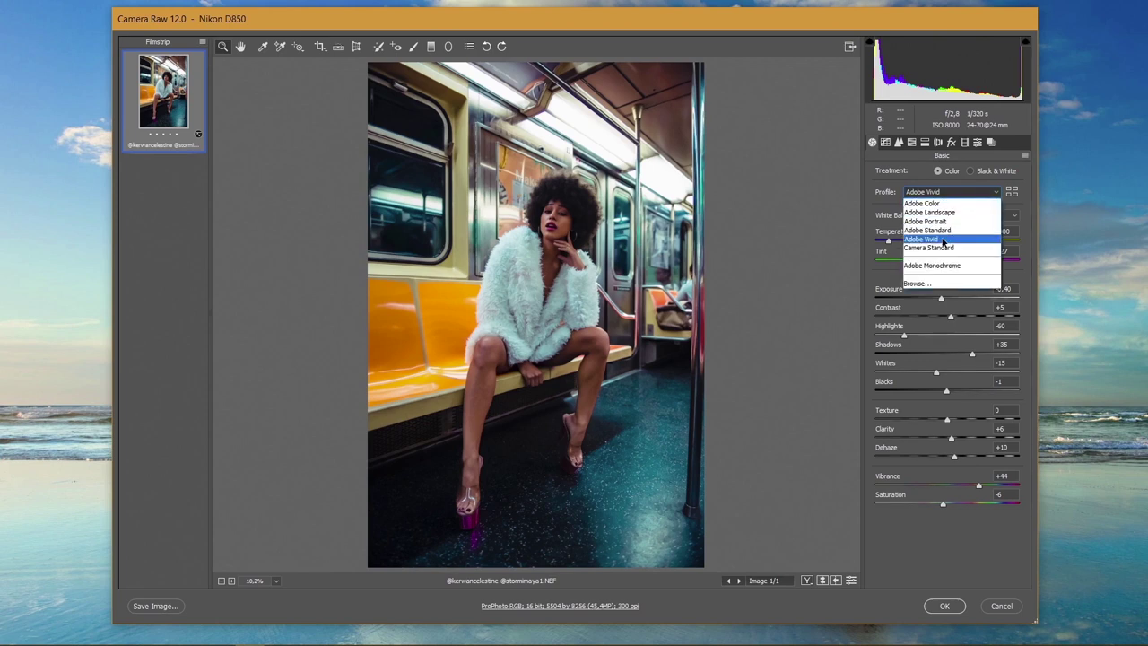
pyautogui.click(956, 195)
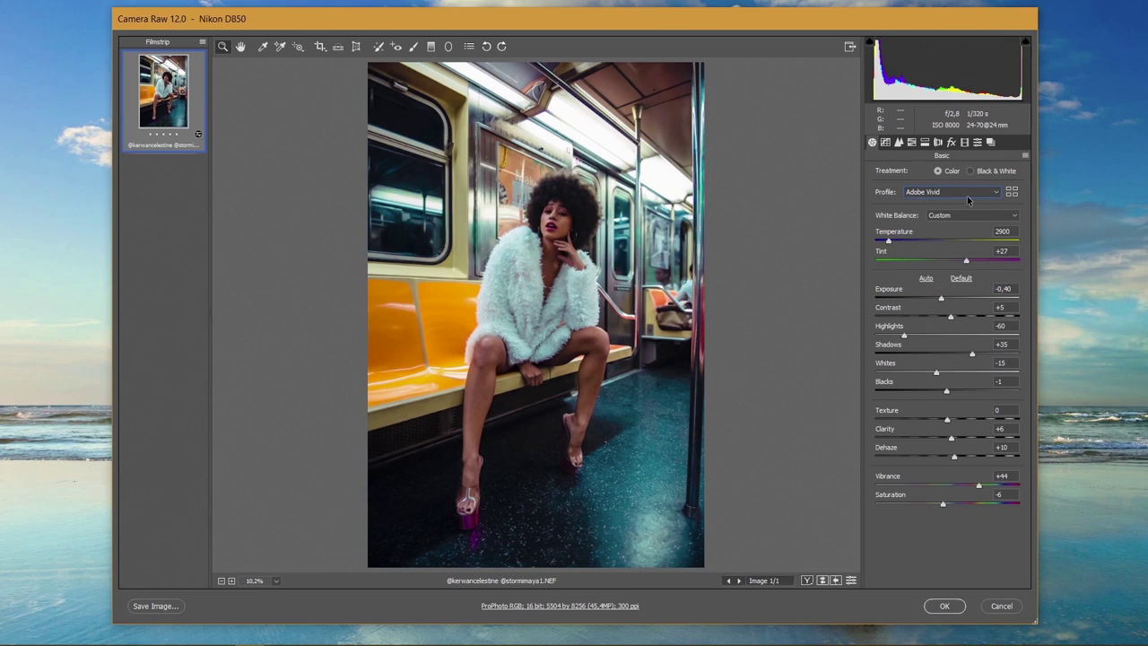
pyautogui.click(854, 583)
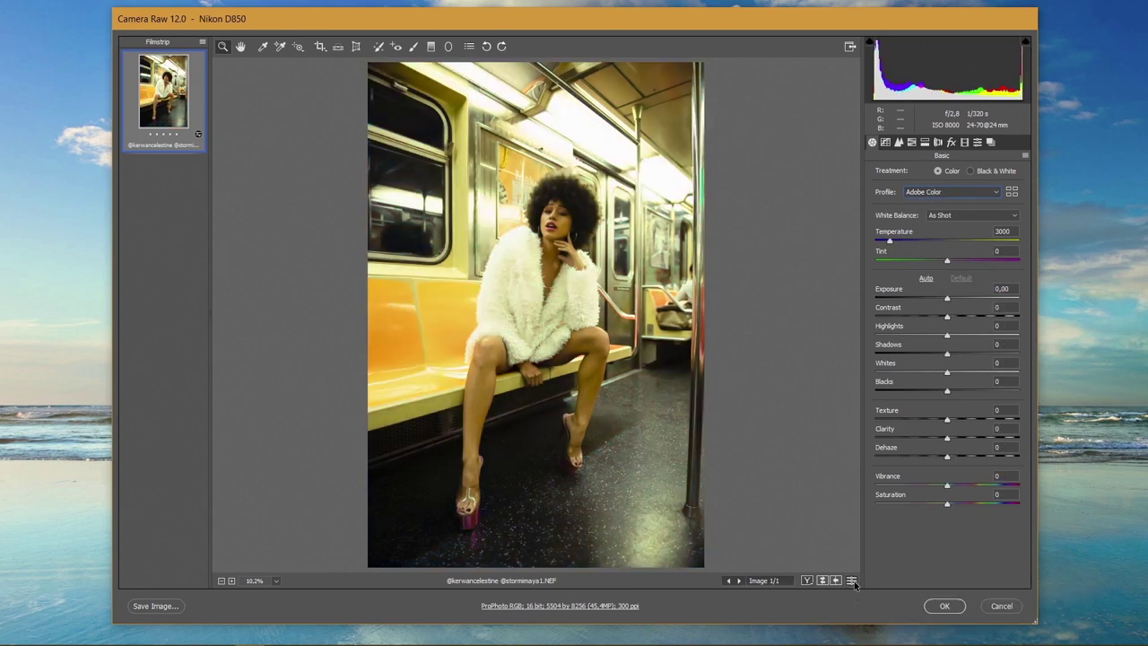
pyautogui.click(854, 583)
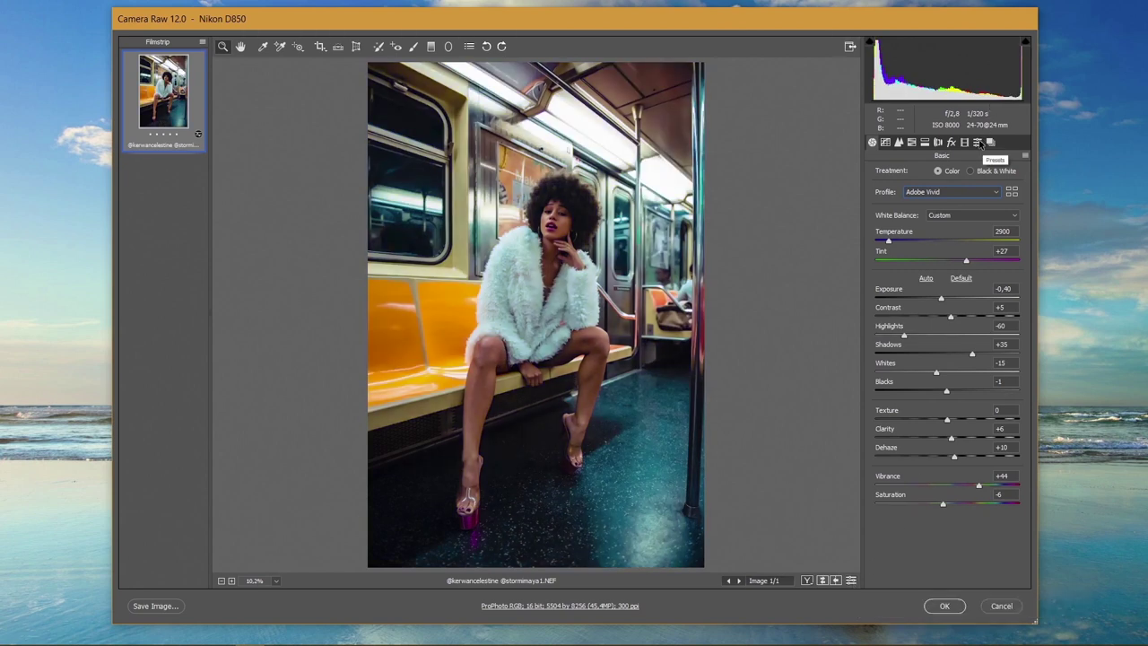
# - Review the Calibration settings and the point tone curves, including the Red, Green and Blue channels
pyautogui.click(966, 143)
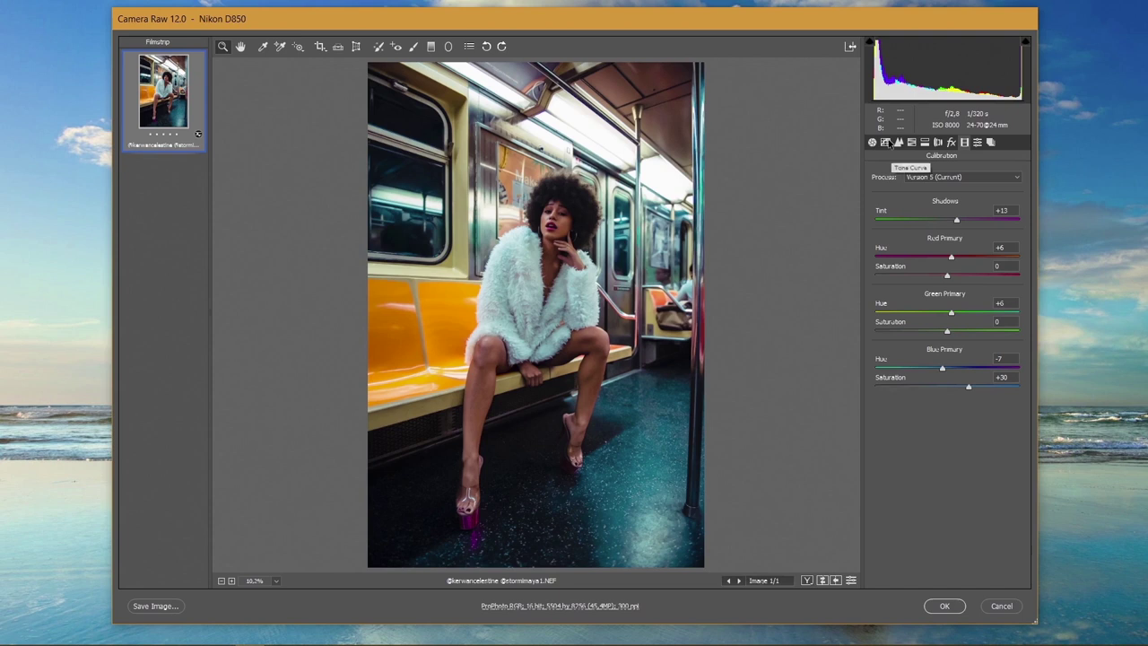
pyautogui.click(899, 142)
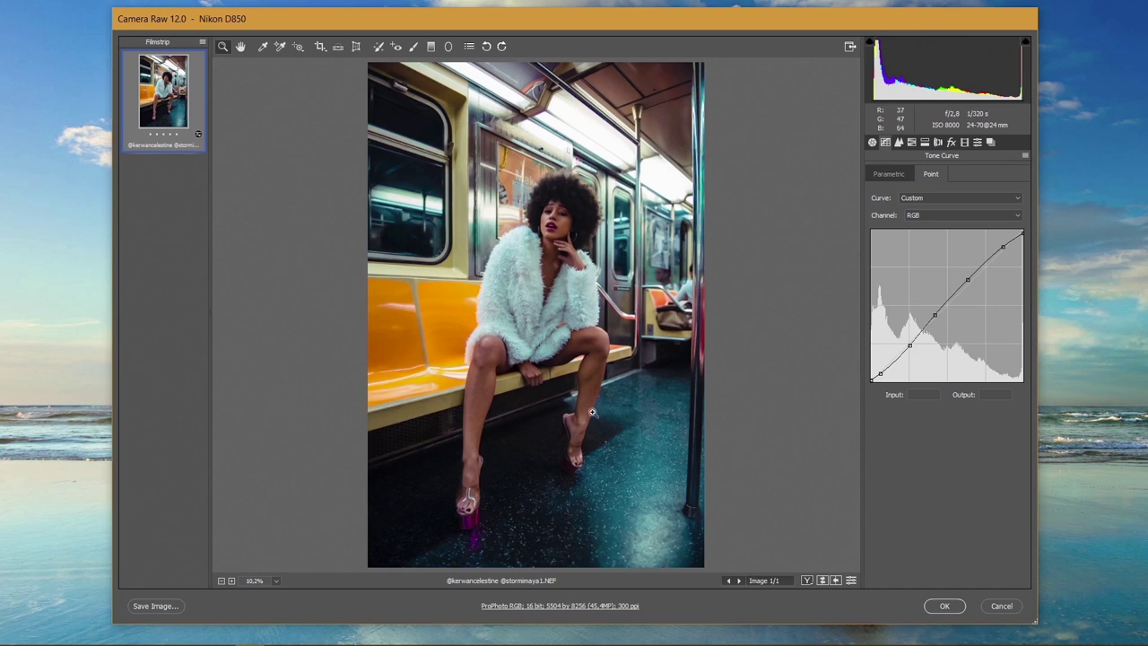
pyautogui.click(937, 215)
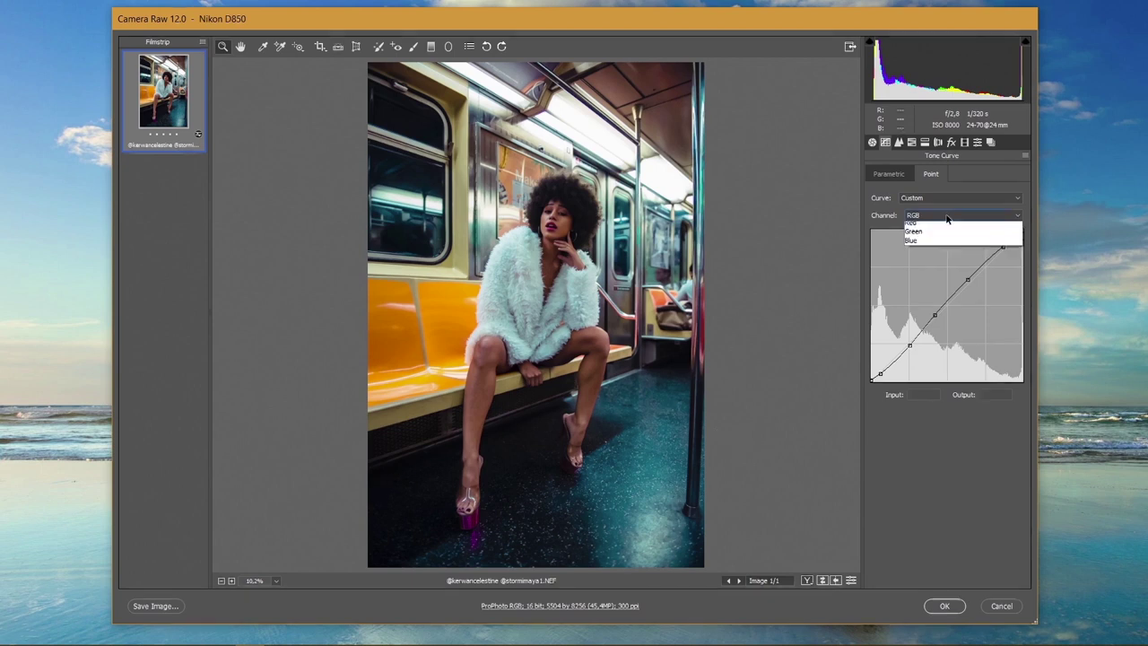
pyautogui.click(941, 235)
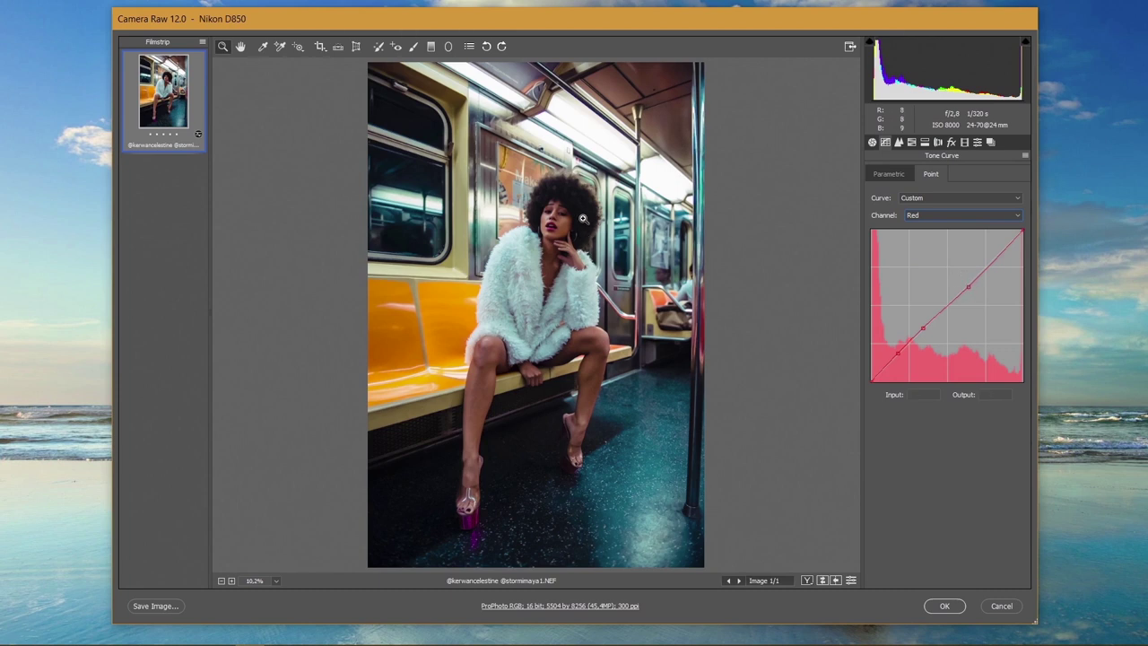
pyautogui.click(914, 224)
pyautogui.click(923, 252)
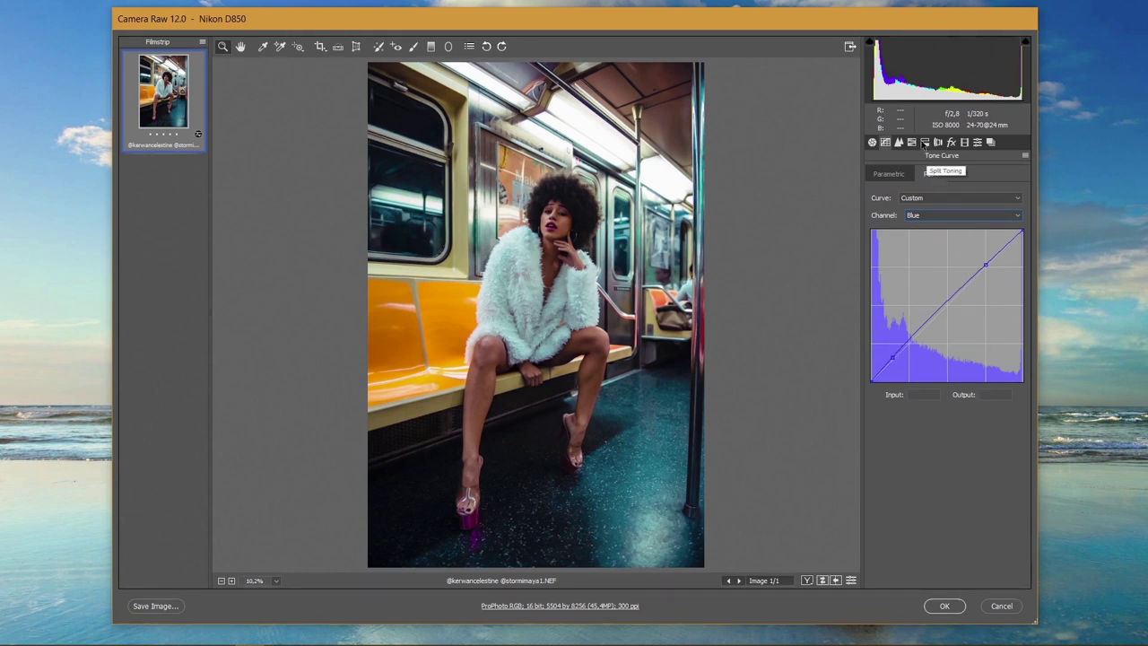
# - Review the Split Toning settings and the HSL hue, saturation and luminance adjustments, comparing the hue changes with their defaults
pyautogui.click(937, 142)
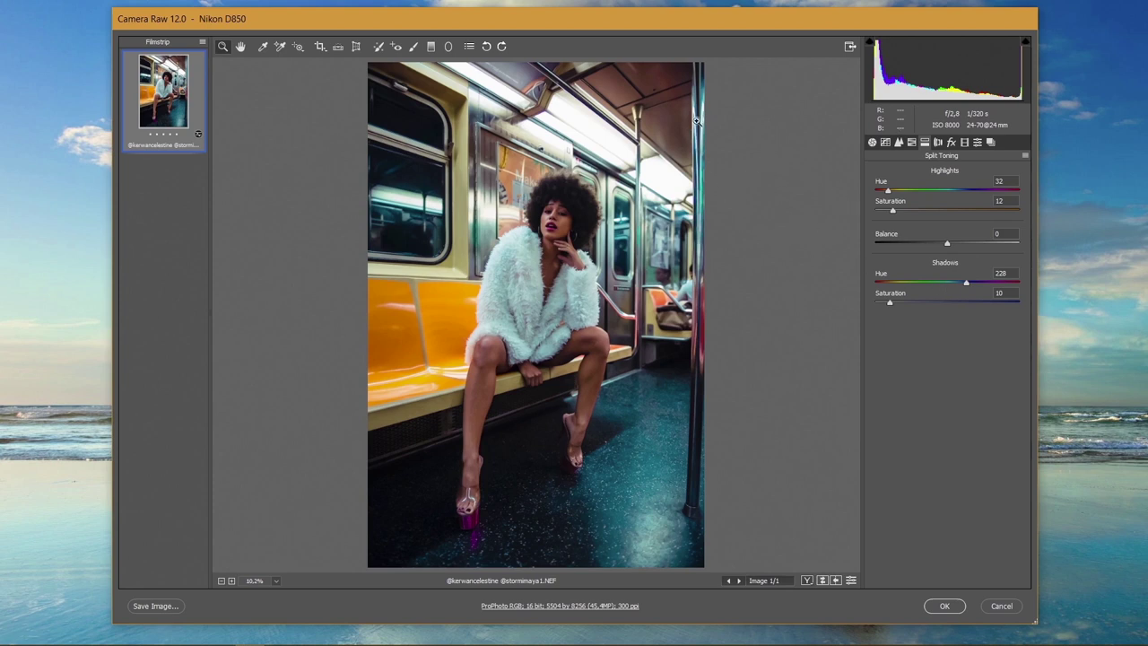
pyautogui.click(912, 143)
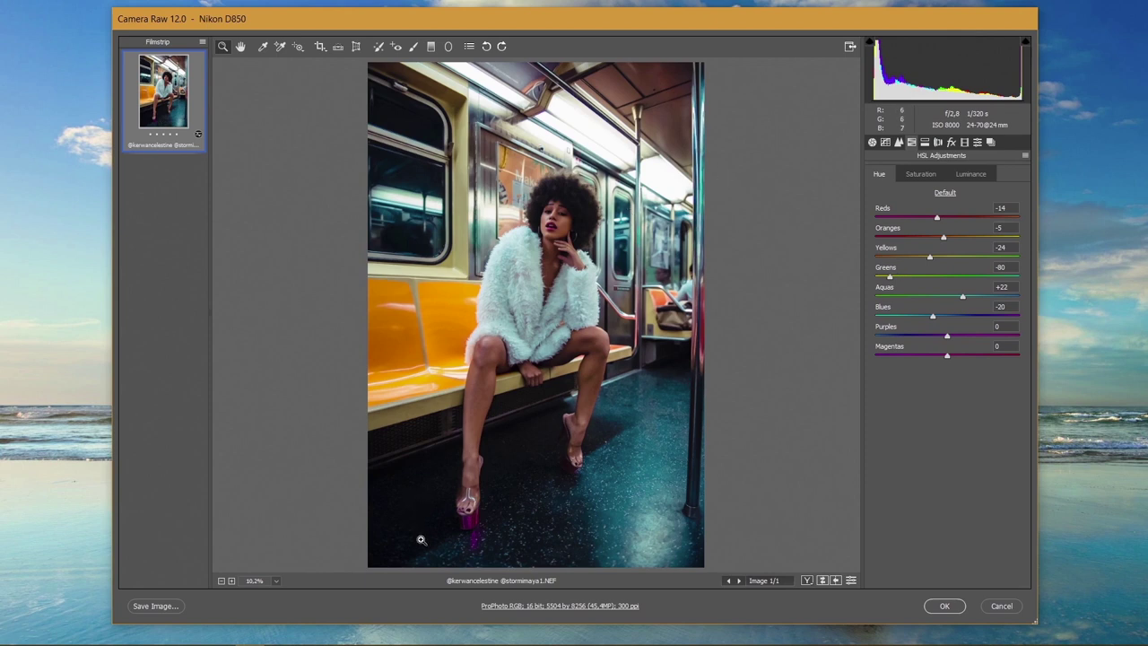
pyautogui.click(852, 581)
pyautogui.click(851, 581)
pyautogui.click(934, 179)
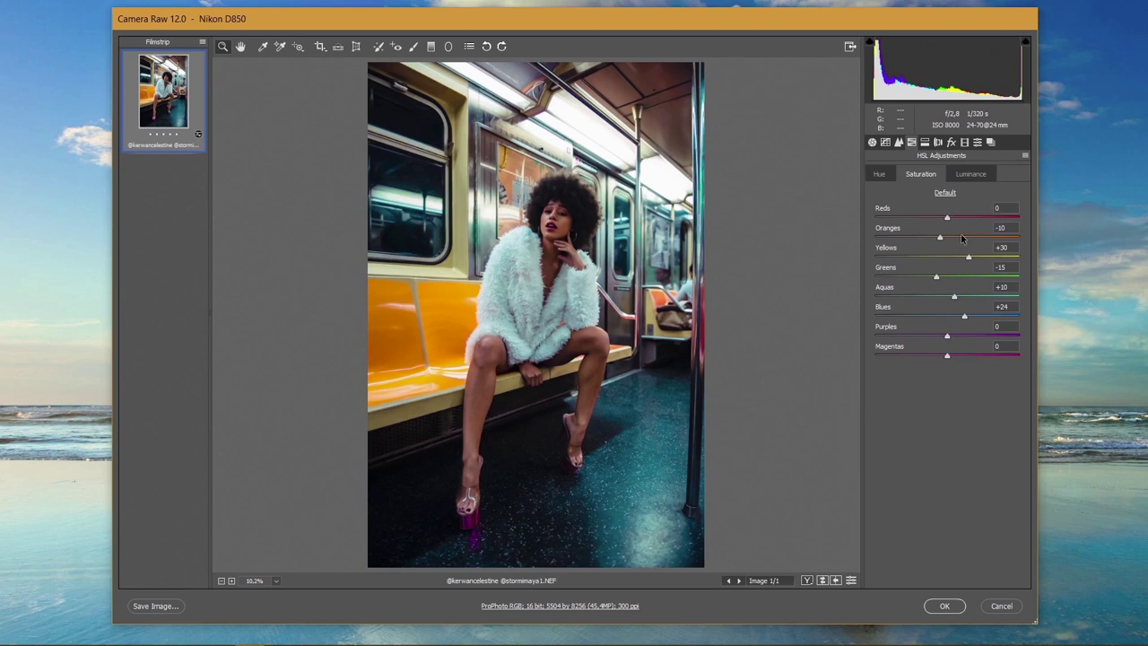
pyautogui.click(969, 174)
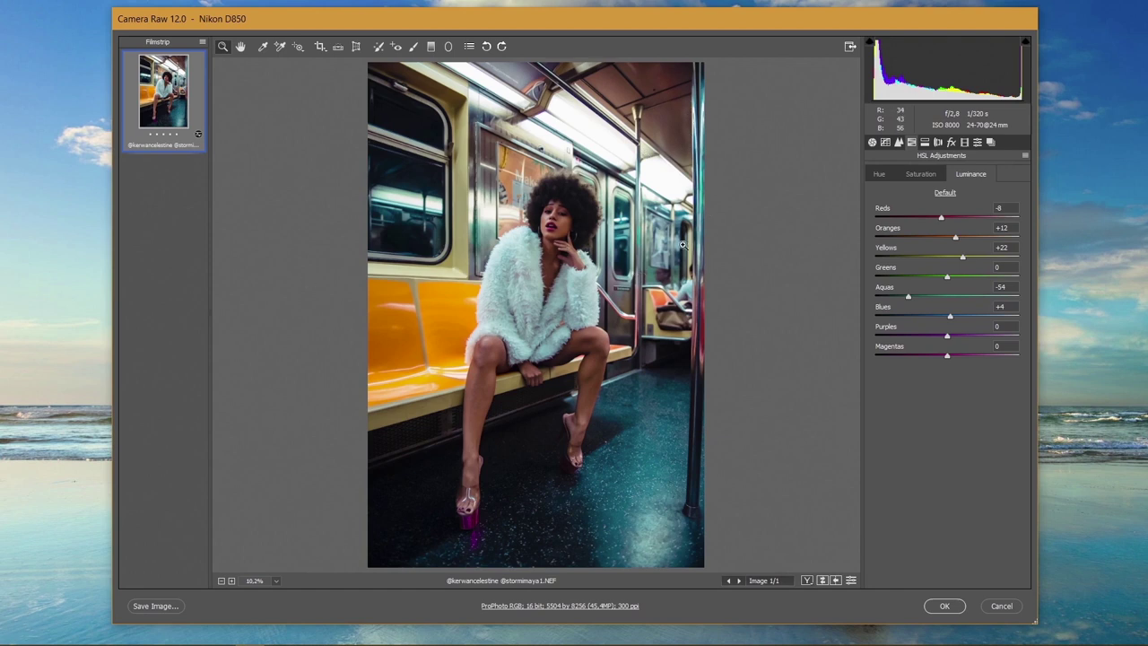
# - Review the Detail and Basic settings, inspect the subject's face up close, and fit the whole photo in view again
pyautogui.click(898, 142)
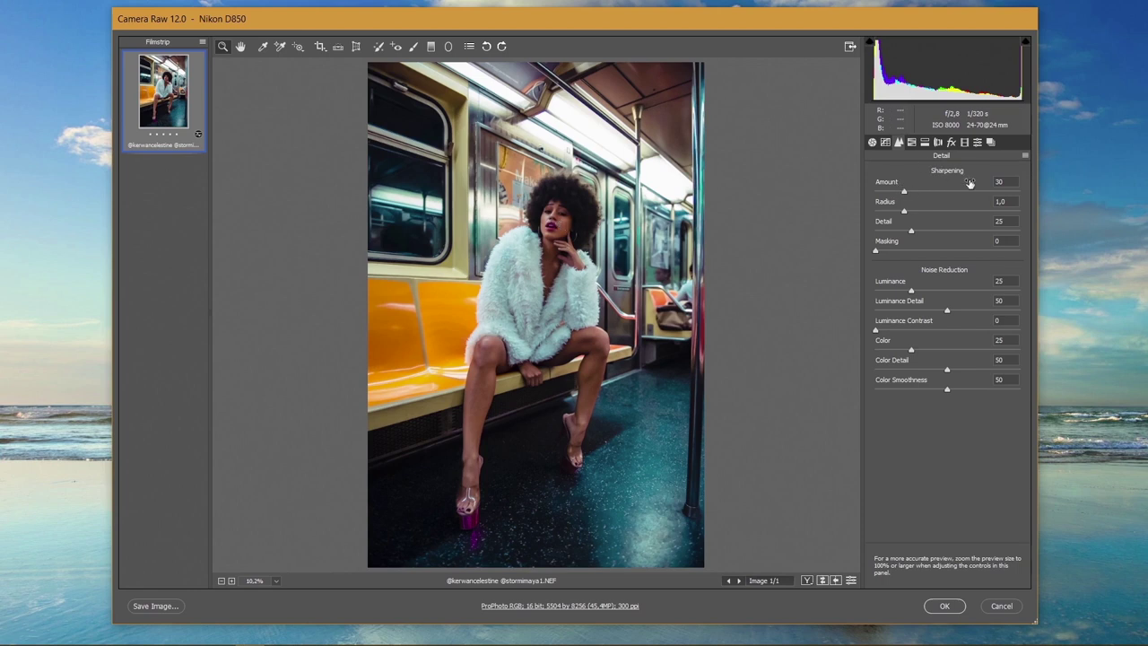
pyautogui.click(872, 141)
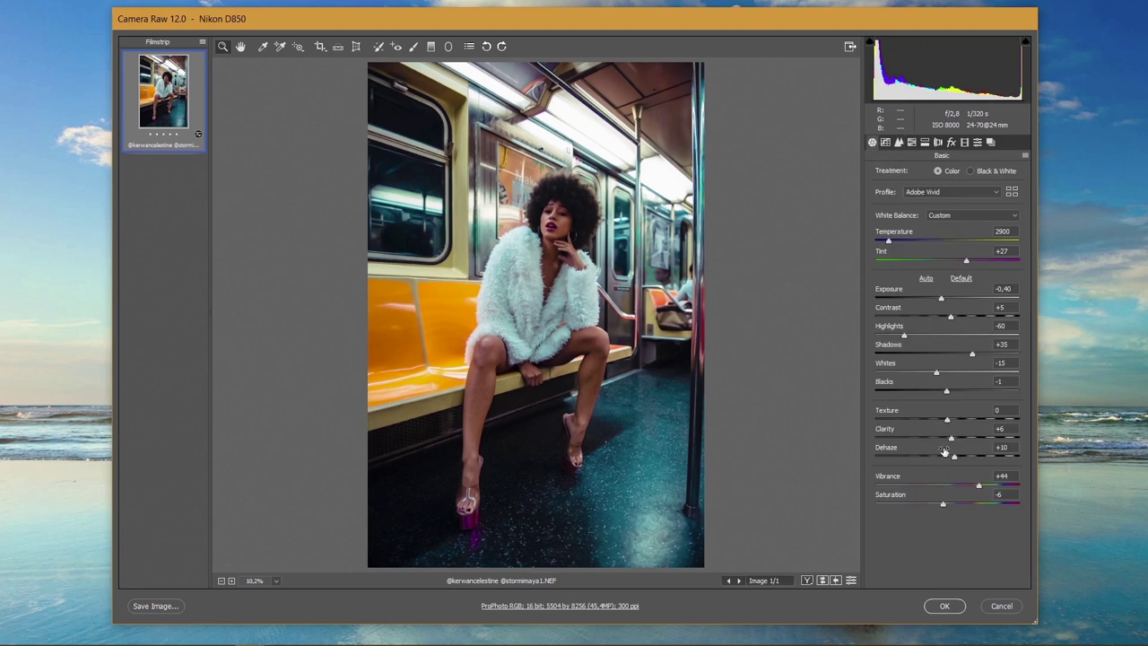
pyautogui.click(517, 216)
pyautogui.click(531, 254)
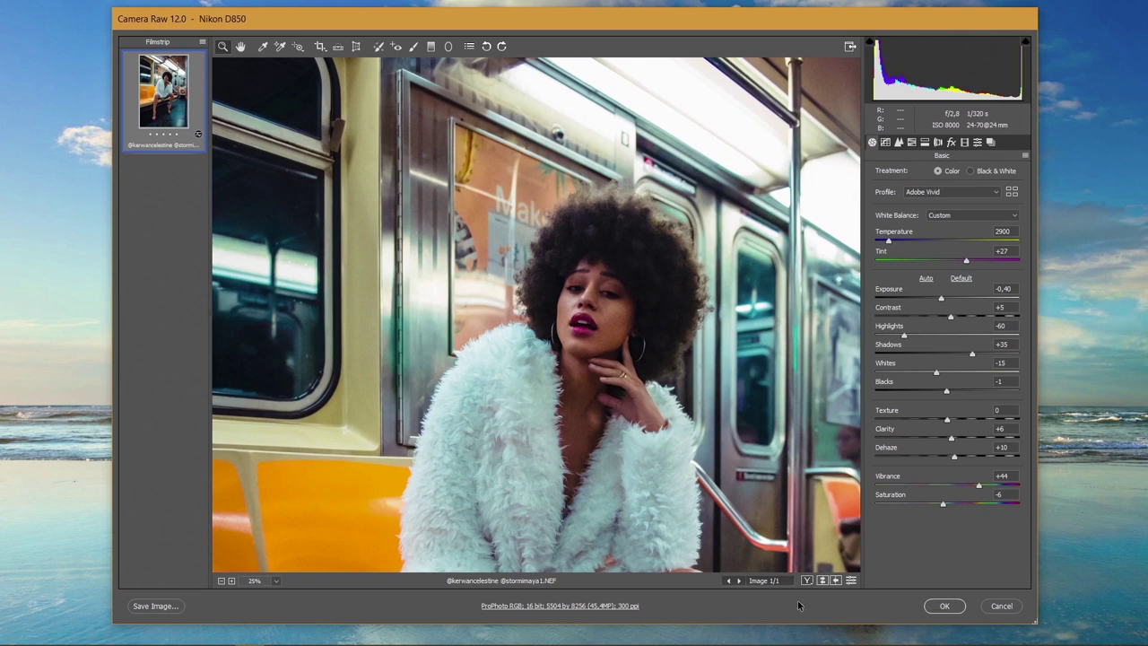
pyautogui.click(276, 580)
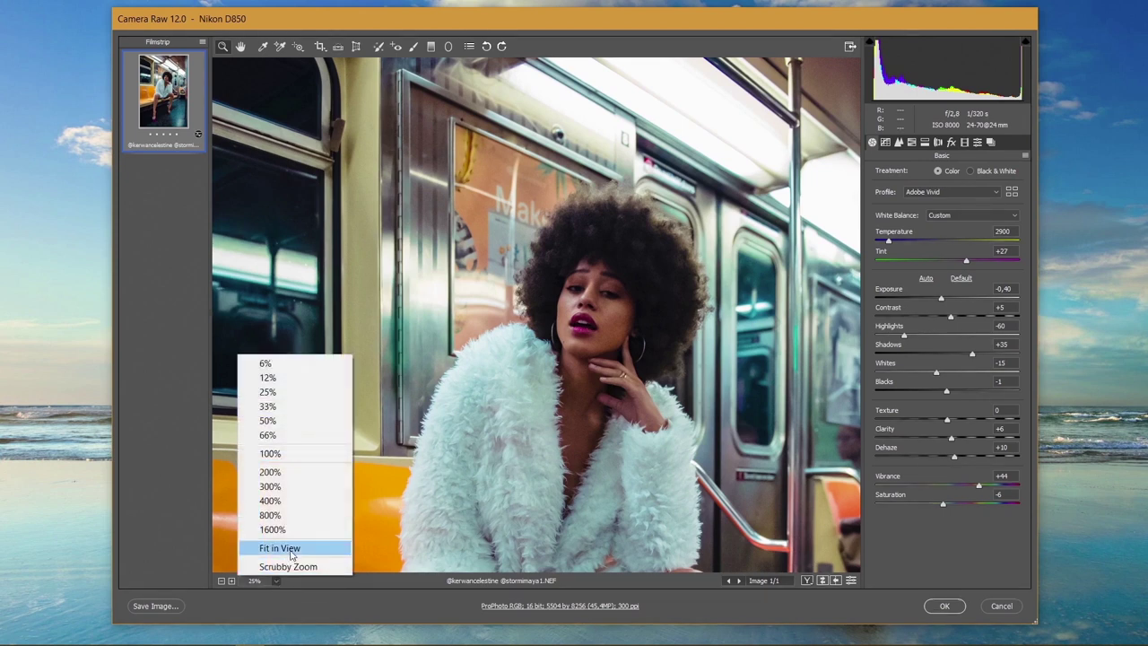
pyautogui.click(275, 546)
# - Compare the photo under Camera Raw Defaults with the same photo under the Previous Conversion settings
pyautogui.click(1024, 155)
pyautogui.click(1009, 184)
pyautogui.click(1025, 155)
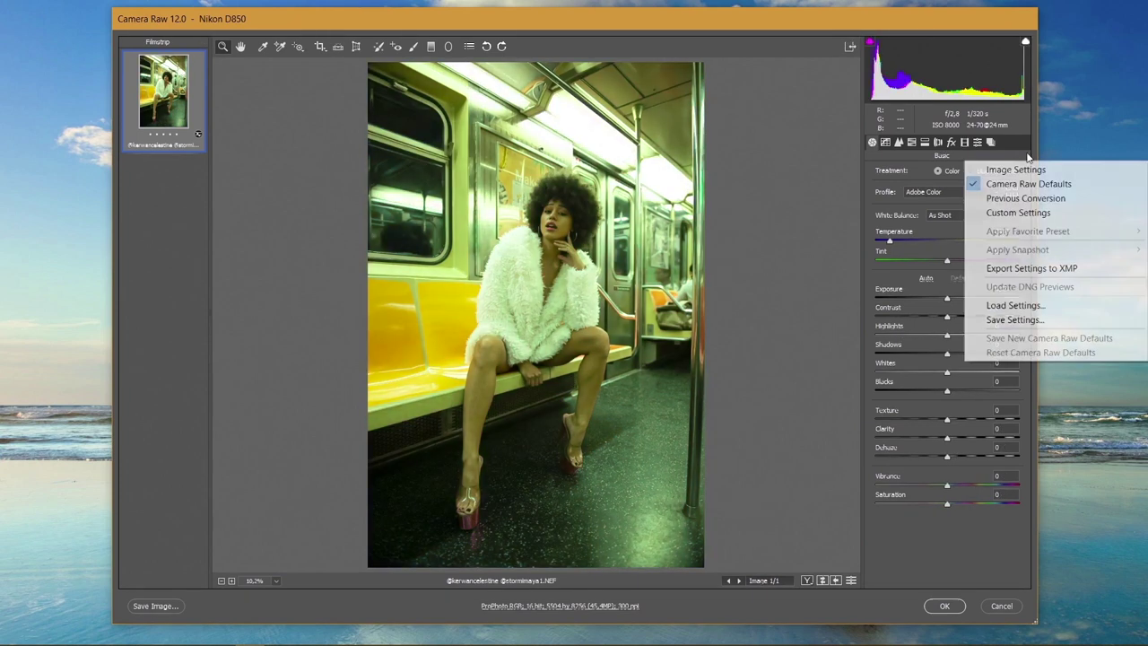
pyautogui.click(1031, 199)
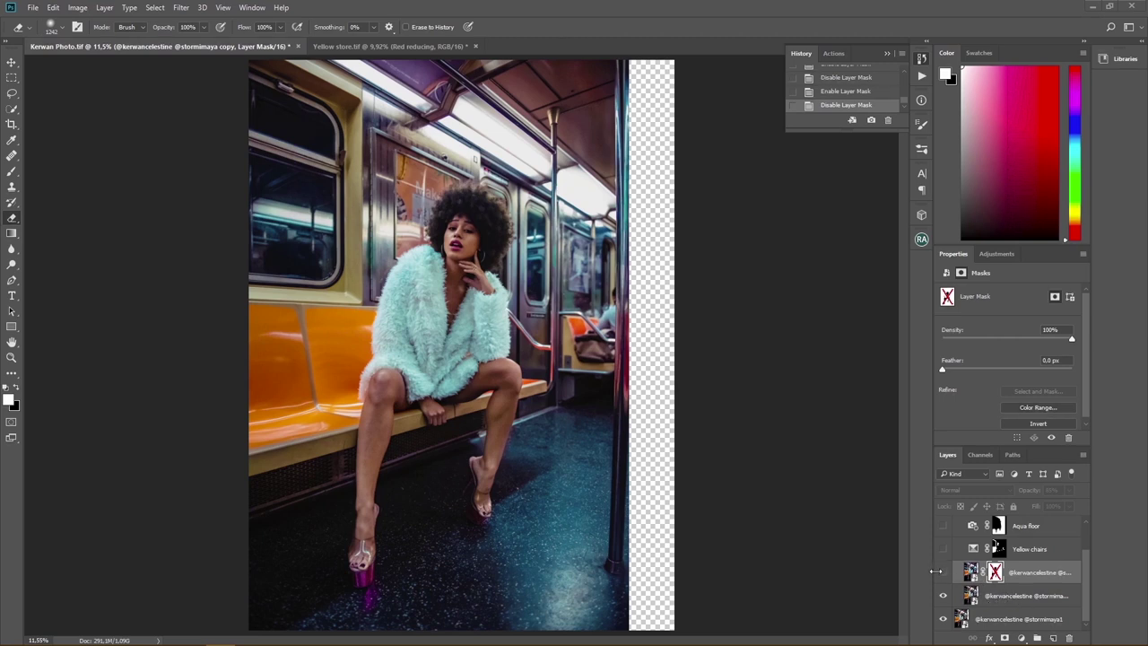
# - Show the masked photo copy beneath the Yellow chairs layer and inspect its colouring on the subject
pyautogui.click(942, 571)
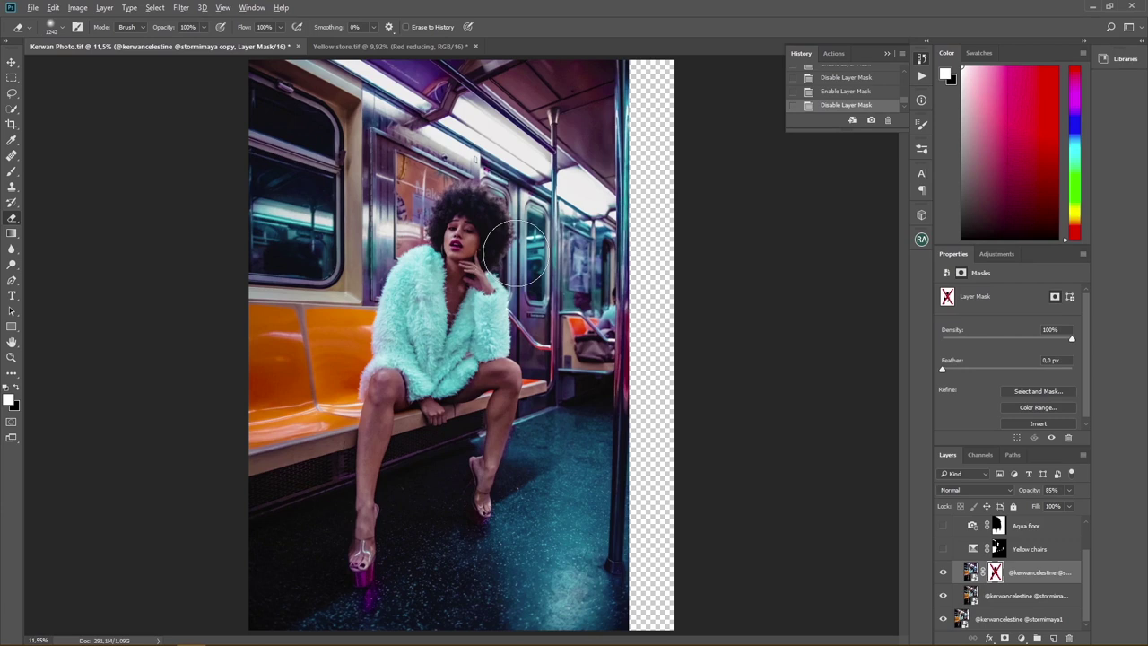
pyautogui.scroll(-1, 515, 253)
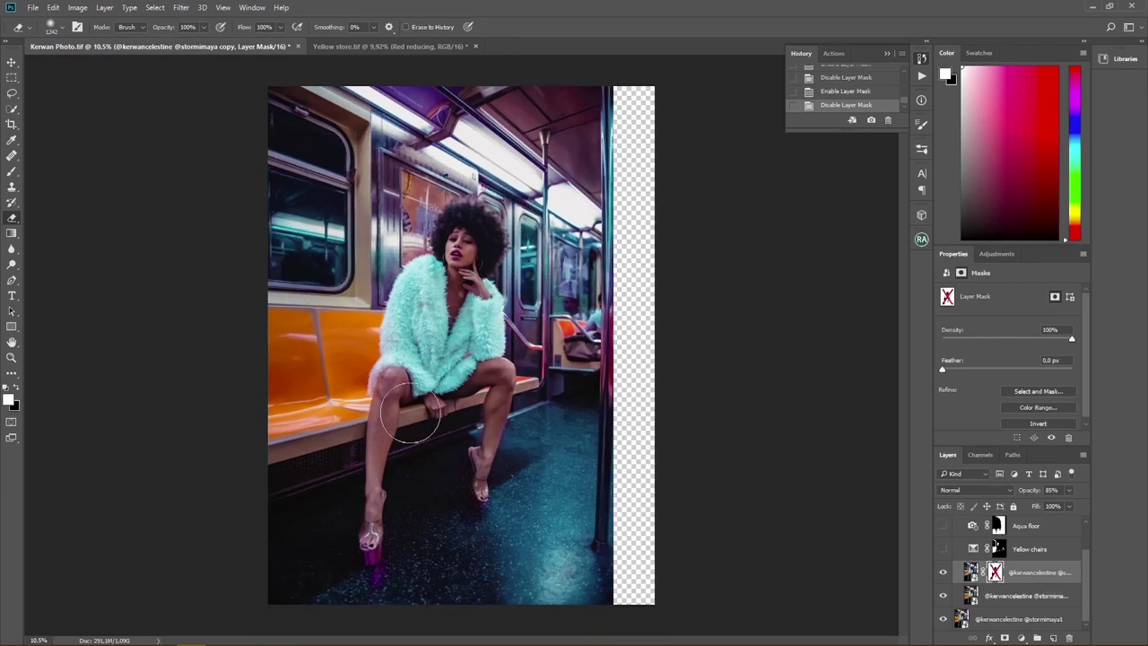
pyautogui.scroll(1, 495, 254)
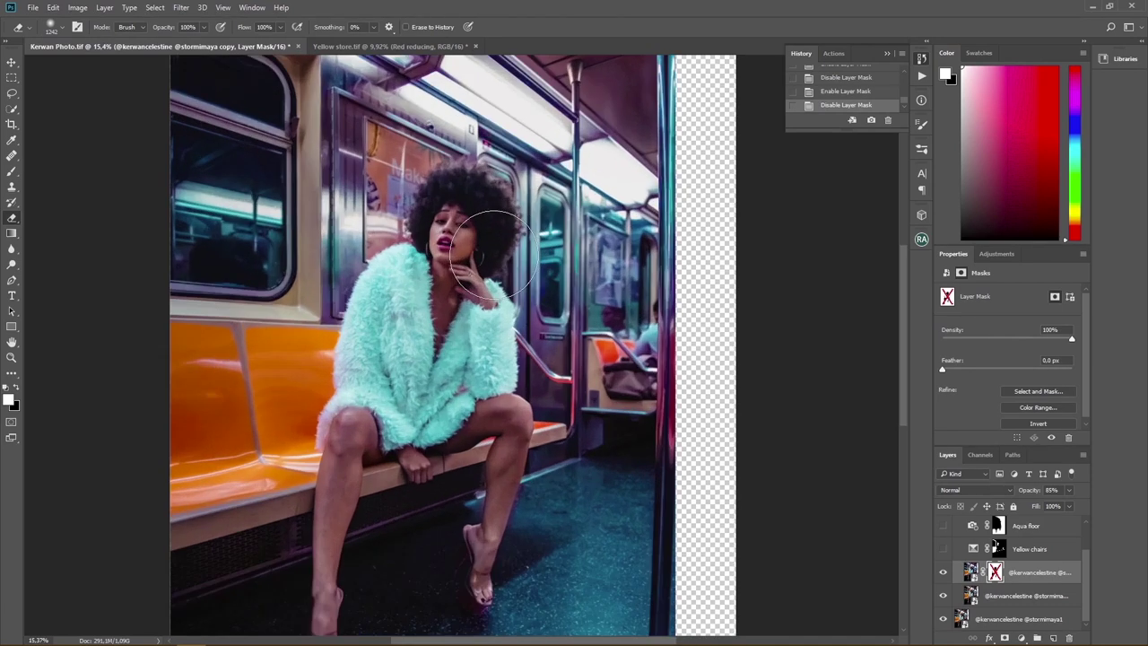
pyautogui.scroll(1, 495, 254)
pyautogui.scroll(-2, 498, 237)
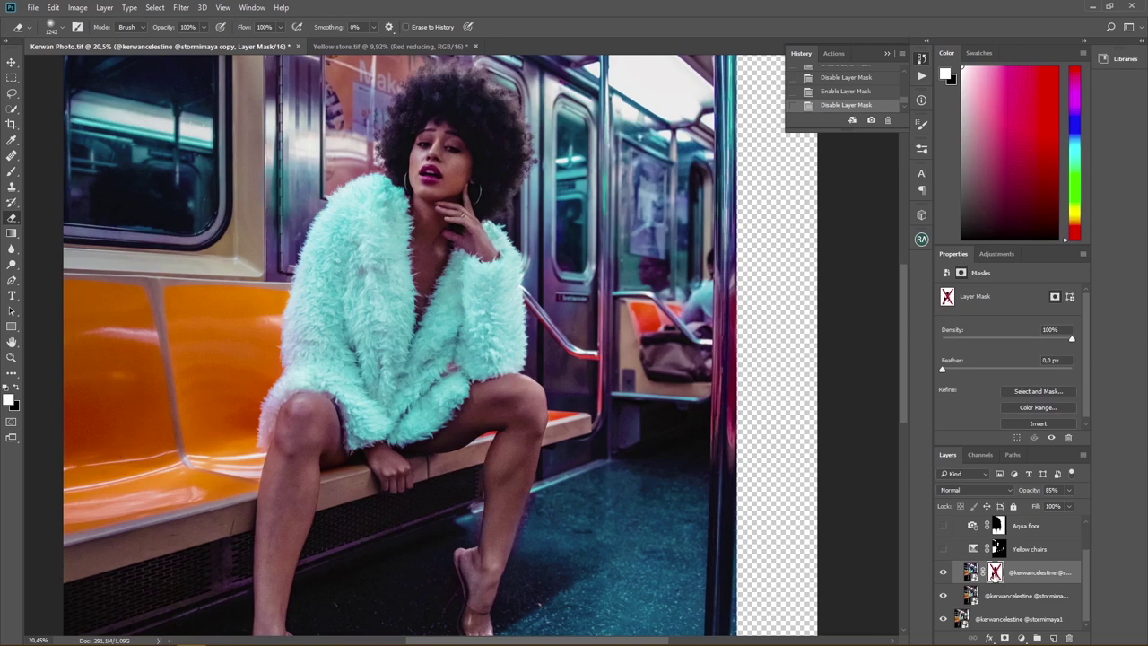
# - Enable the layer mask on the photo copy and compare the image with and without that layer
pyautogui.rightClick(996, 574)
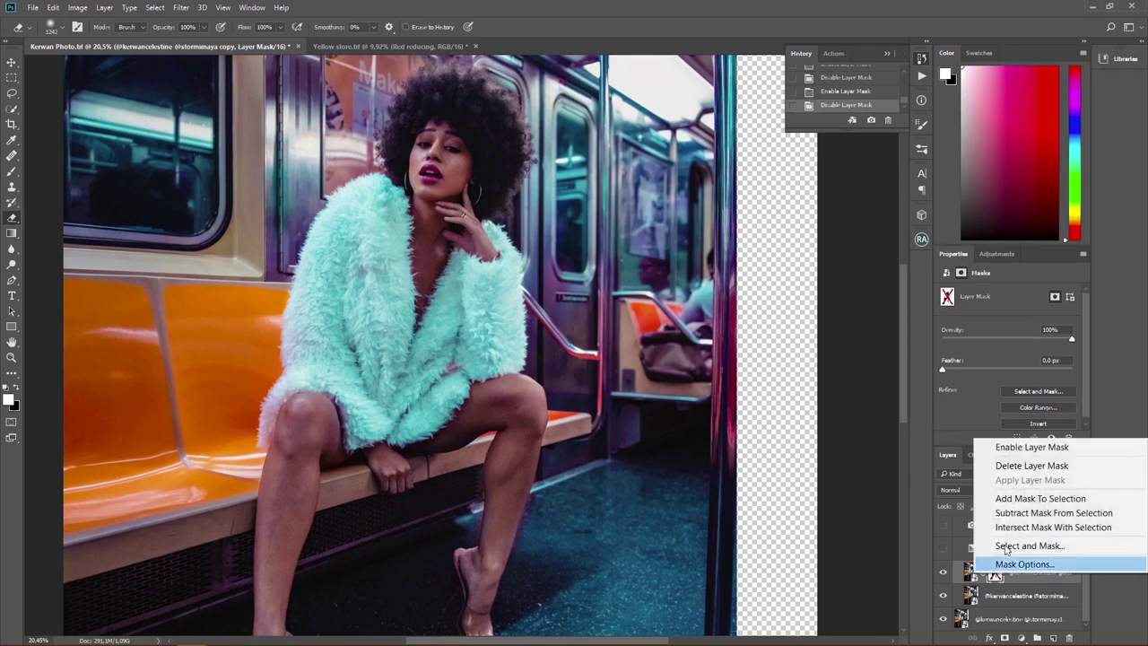
pyautogui.click(1031, 449)
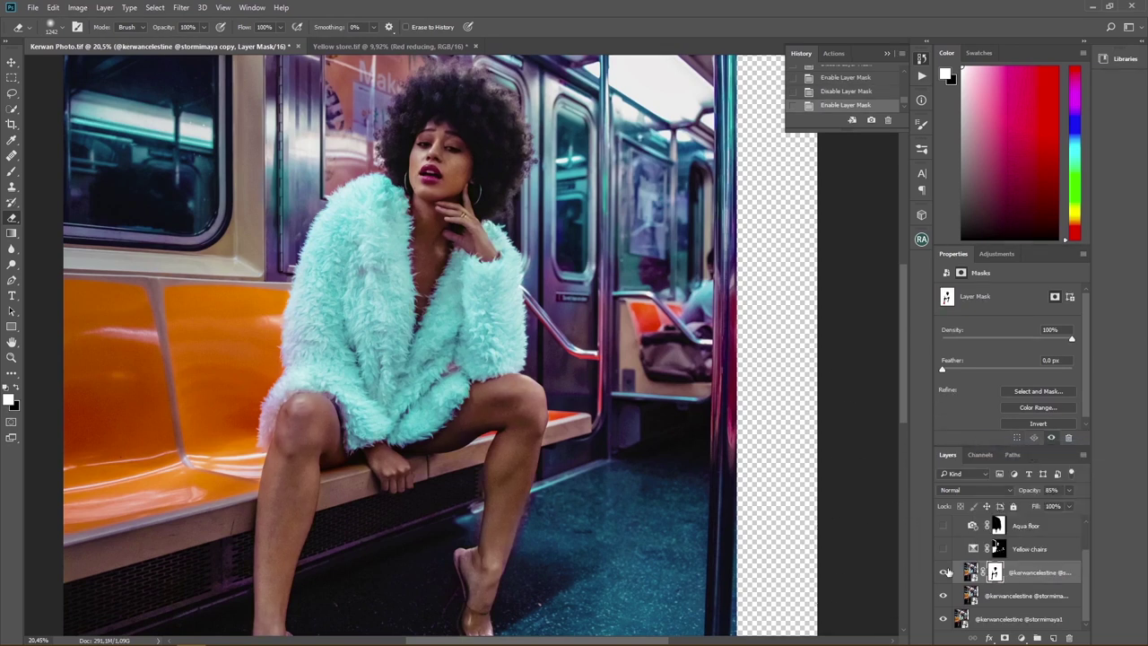
pyautogui.click(943, 573)
pyautogui.click(943, 573)
pyautogui.scroll(-2, 556, 233)
pyautogui.scroll(-1, 488, 103)
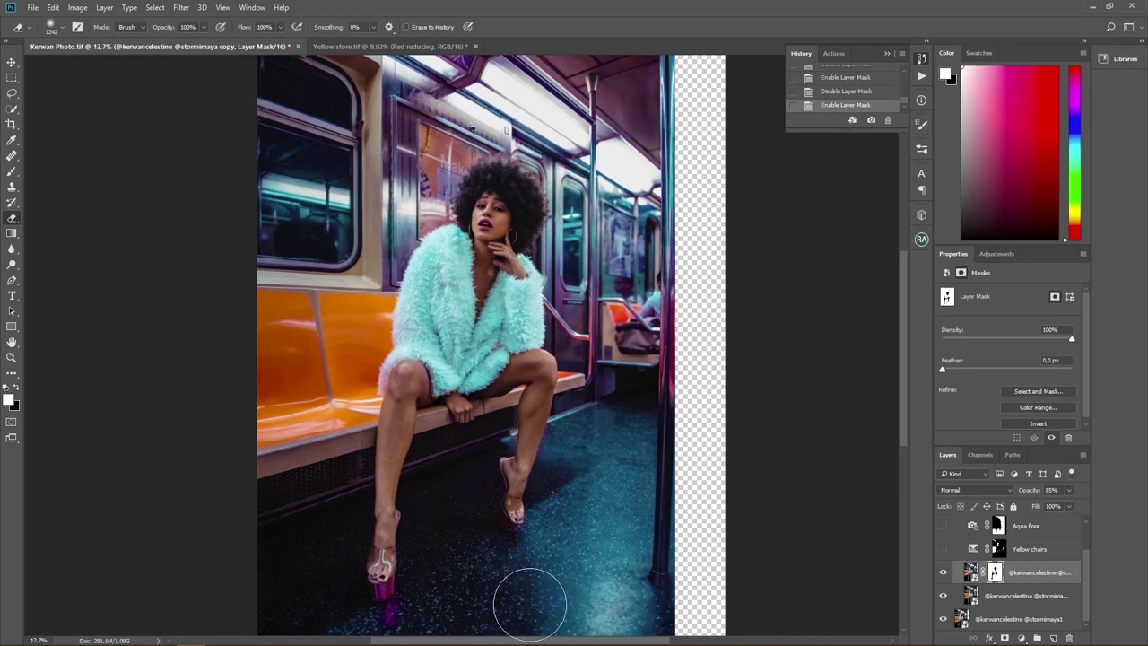
pyautogui.click(943, 572)
pyautogui.click(942, 573)
# - Show the Yellow chairs adjustment layer in the Coloring group and open its Selective Color settings
pyautogui.scroll(1, 986, 574)
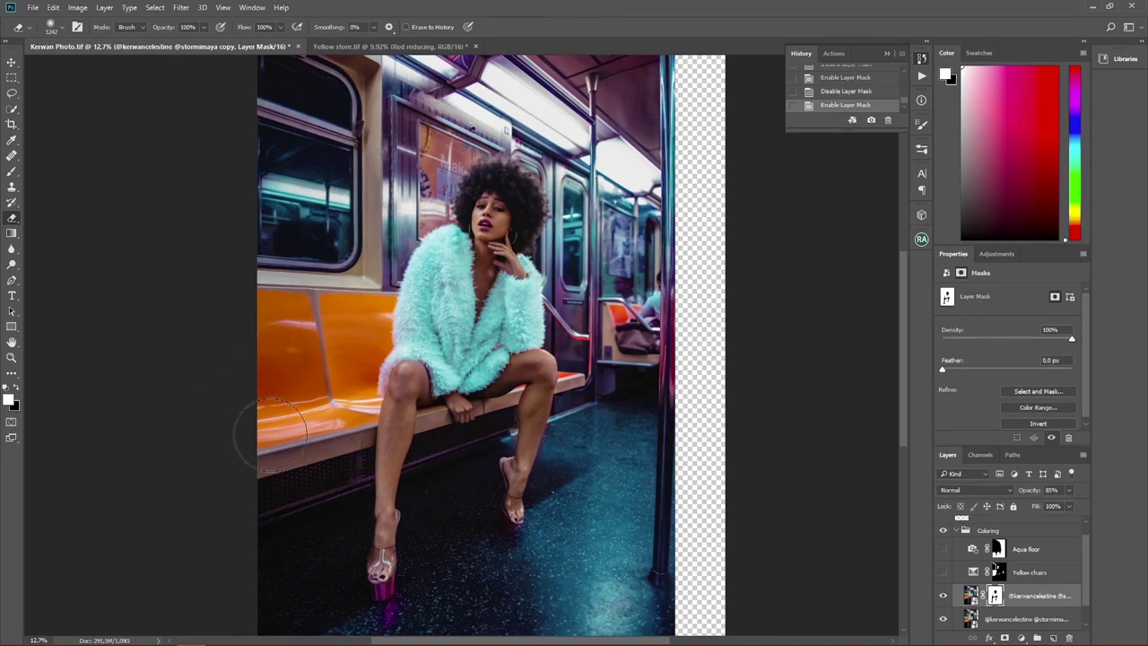
pyautogui.click(943, 572)
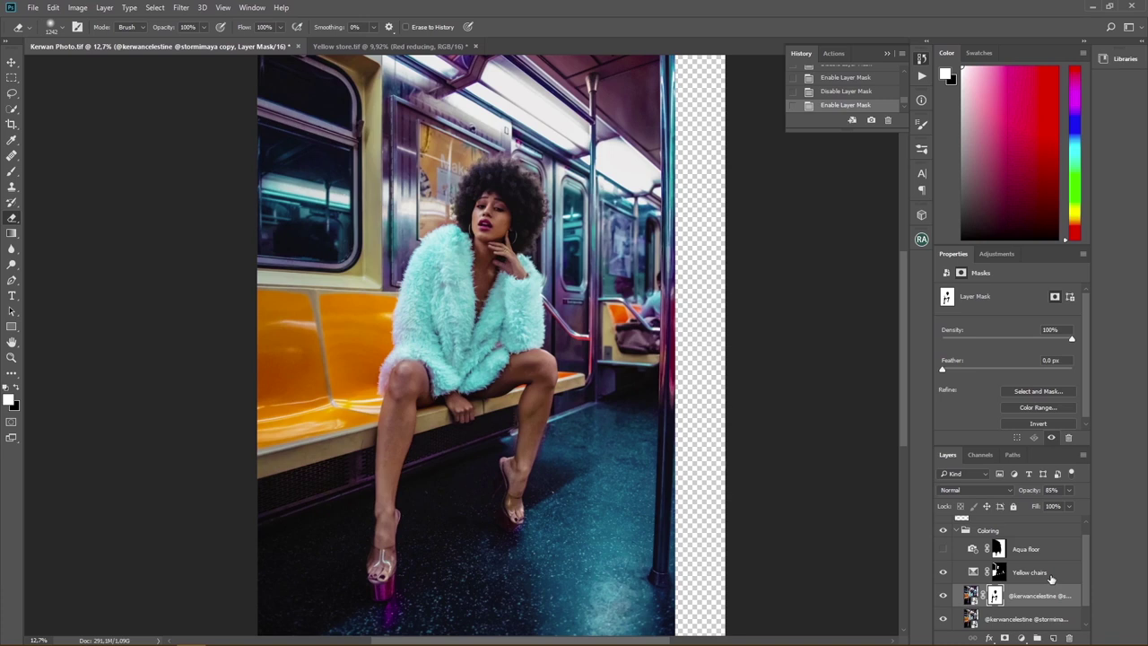
pyautogui.click(1053, 576)
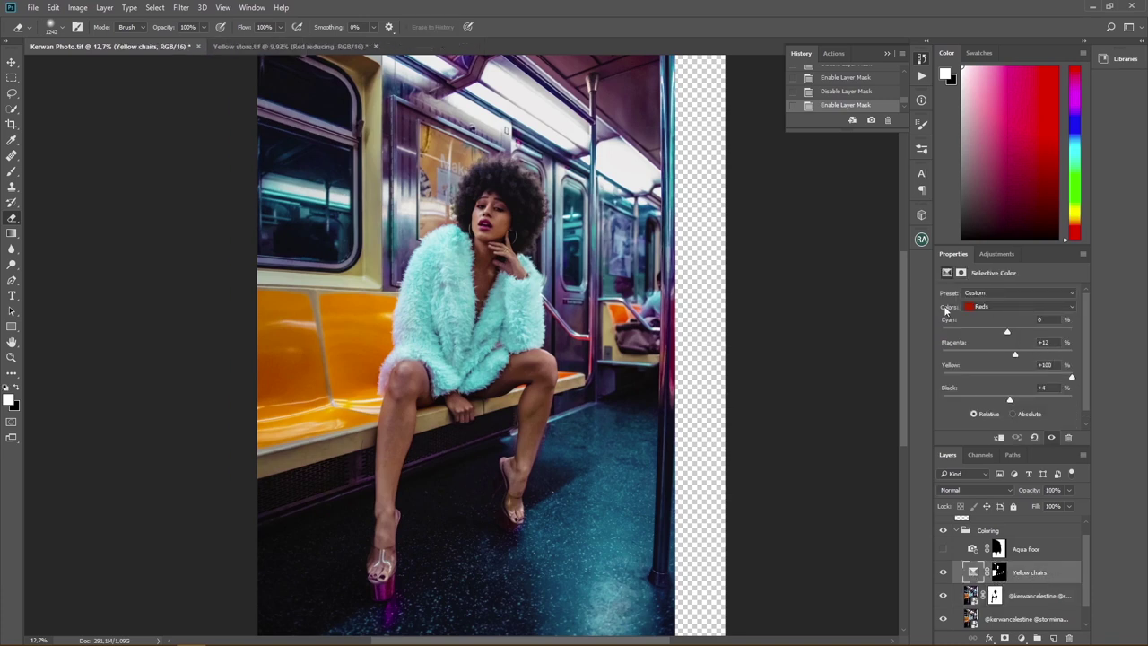
# - Examine the Yellows values in the Yellow chairs Selective Color settings and compare the image with and without that layer
pyautogui.click(987, 309)
pyautogui.click(990, 320)
pyautogui.click(943, 574)
pyautogui.click(942, 574)
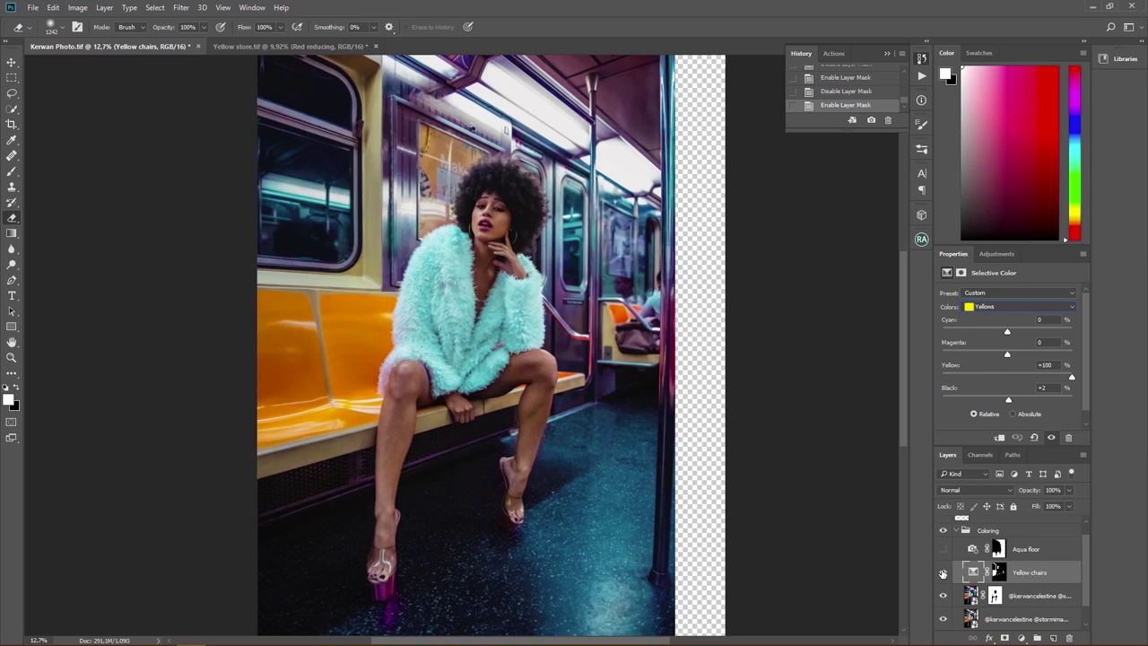
# - Select the Aqua floor Photo Filter layer in the Coloring group and make it visible
pyautogui.click(1060, 554)
pyautogui.scroll(-1, 592, 414)
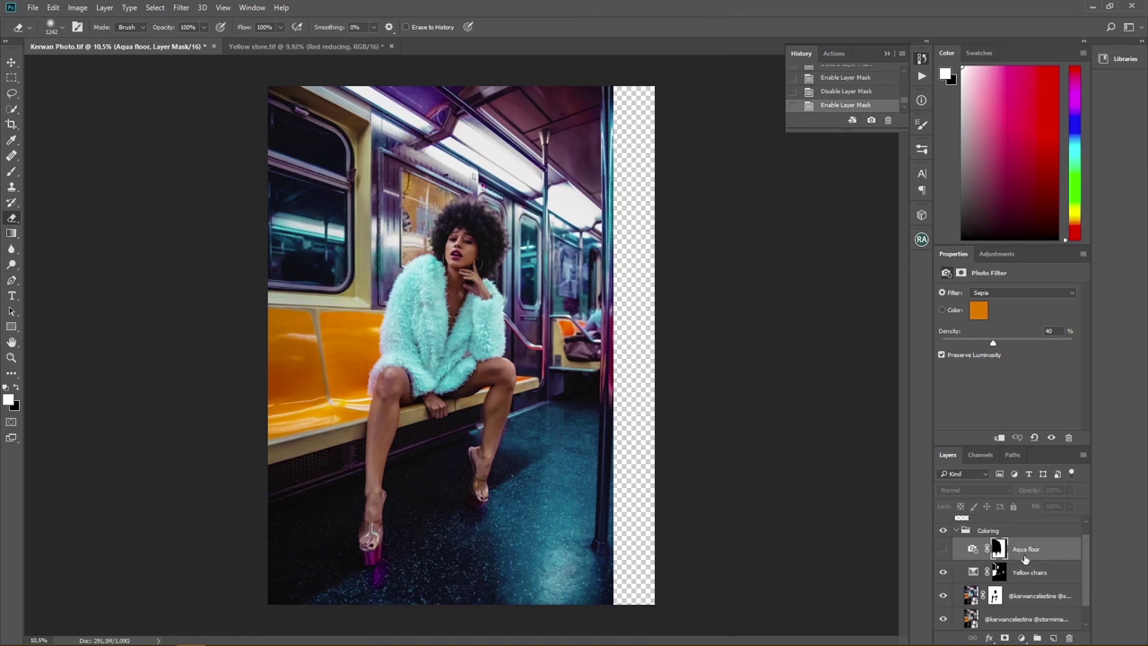
pyautogui.click(943, 549)
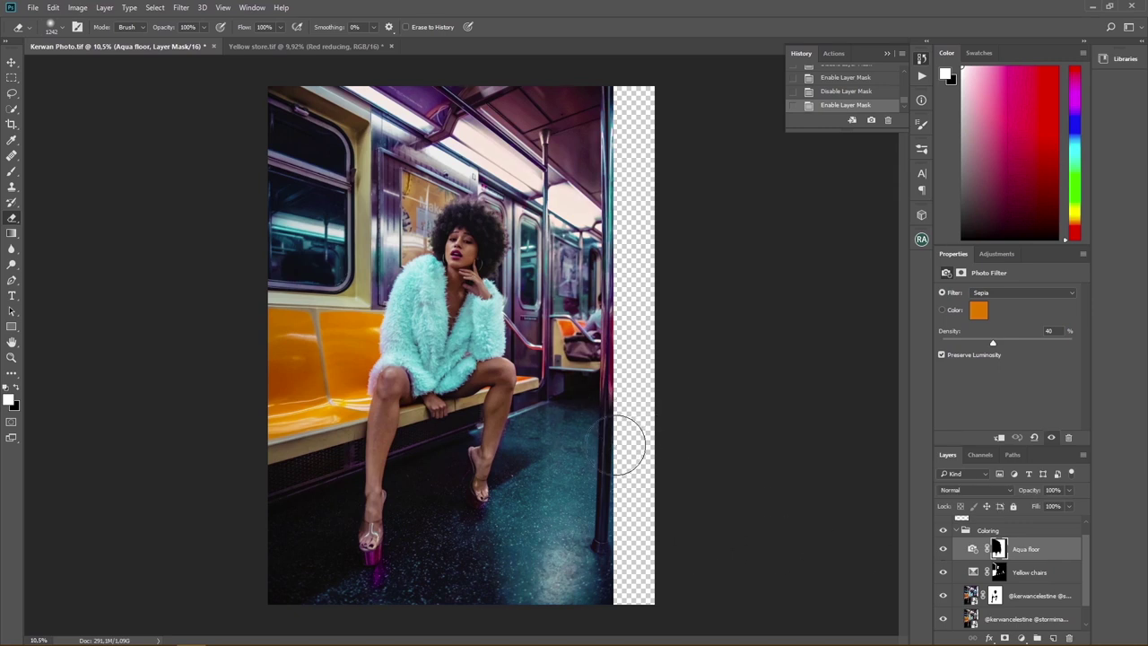
# - Activate the Clone Stamp tool on the Distra Remo layer and make that distraction-removal layer visible
pyautogui.hotkey('alt', ',')
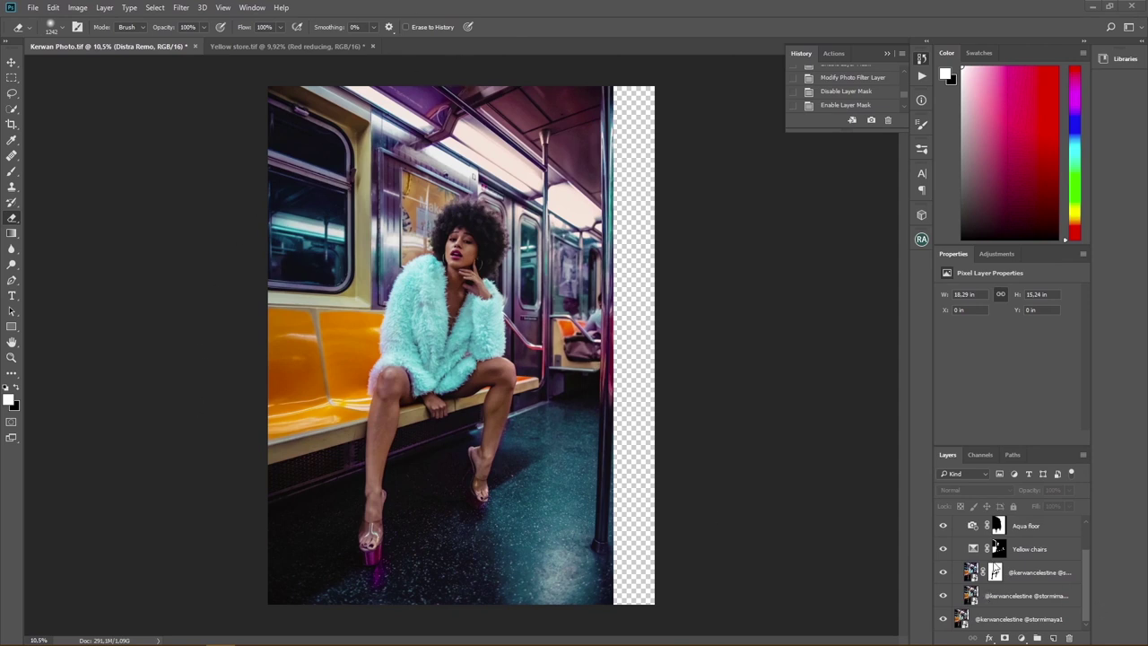
pyautogui.press('s')
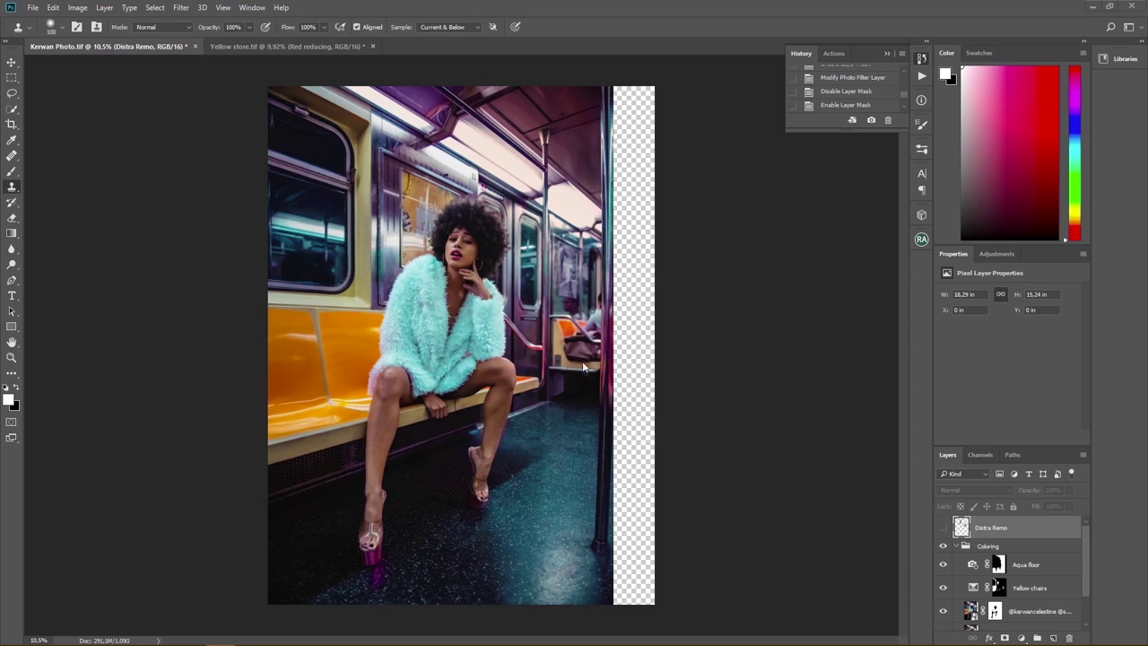
pyautogui.click(942, 528)
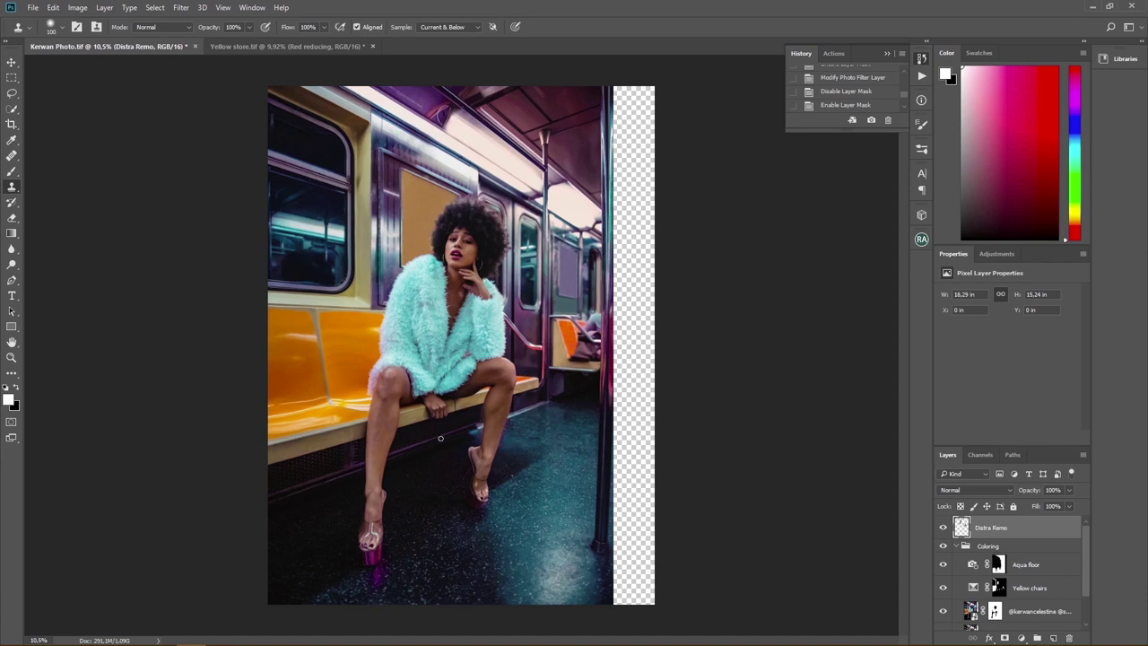
# - Switch to the Yellow store.tif document and show its Poster 1 light and Poster 2 light layers
pyautogui.click(287, 46)
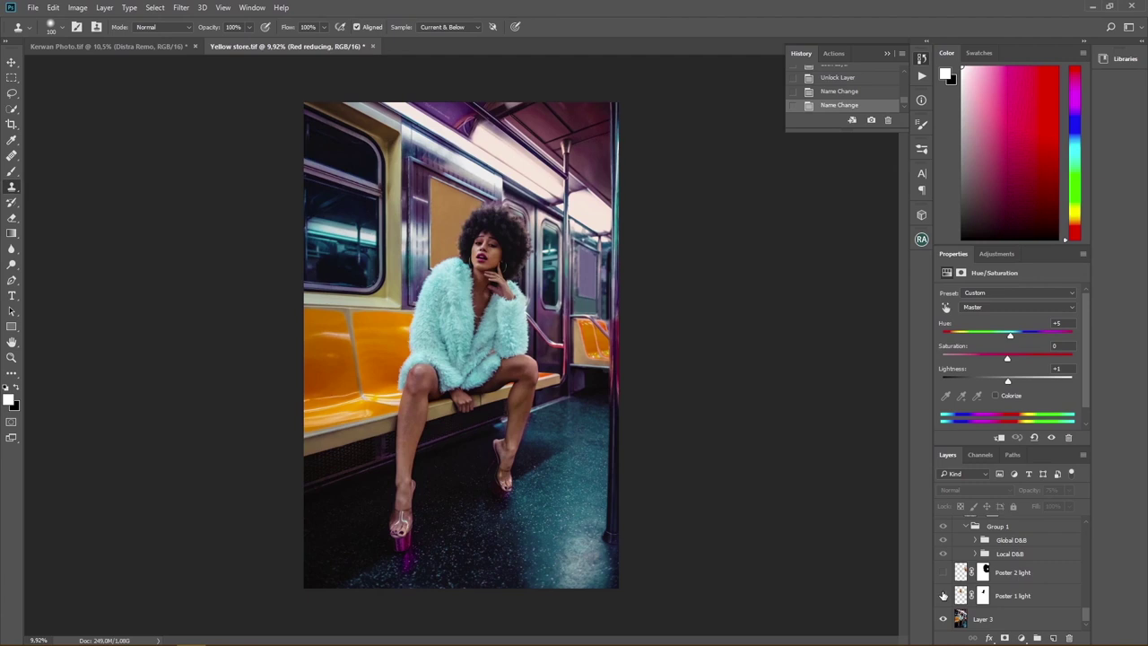
pyautogui.click(943, 596)
pyautogui.click(942, 596)
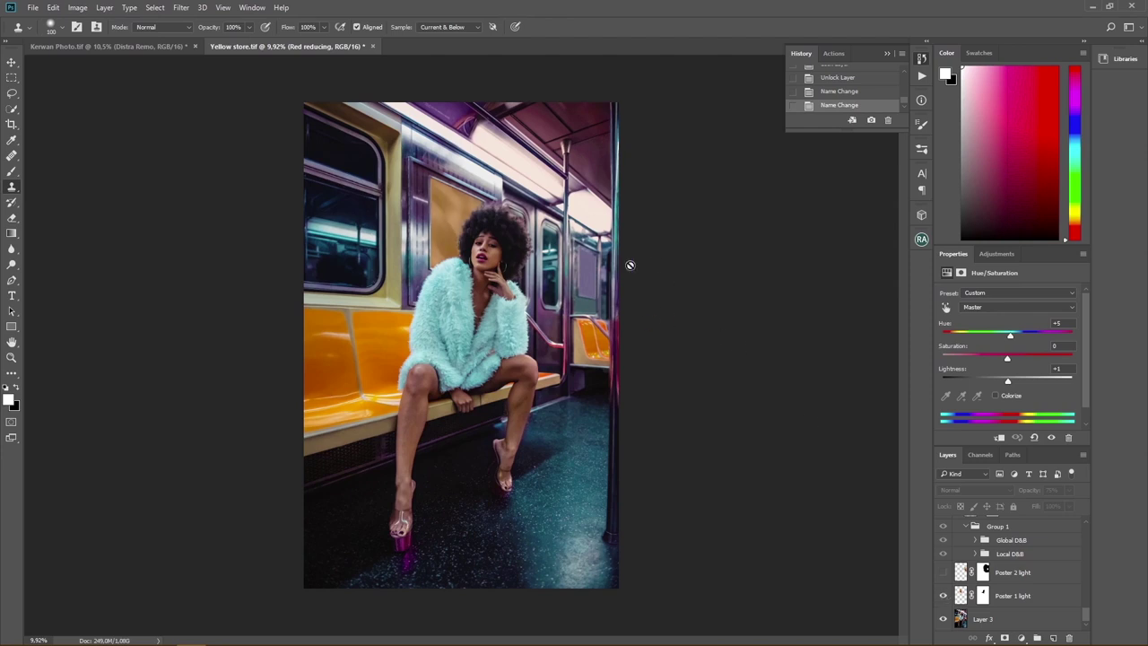
pyautogui.click(944, 573)
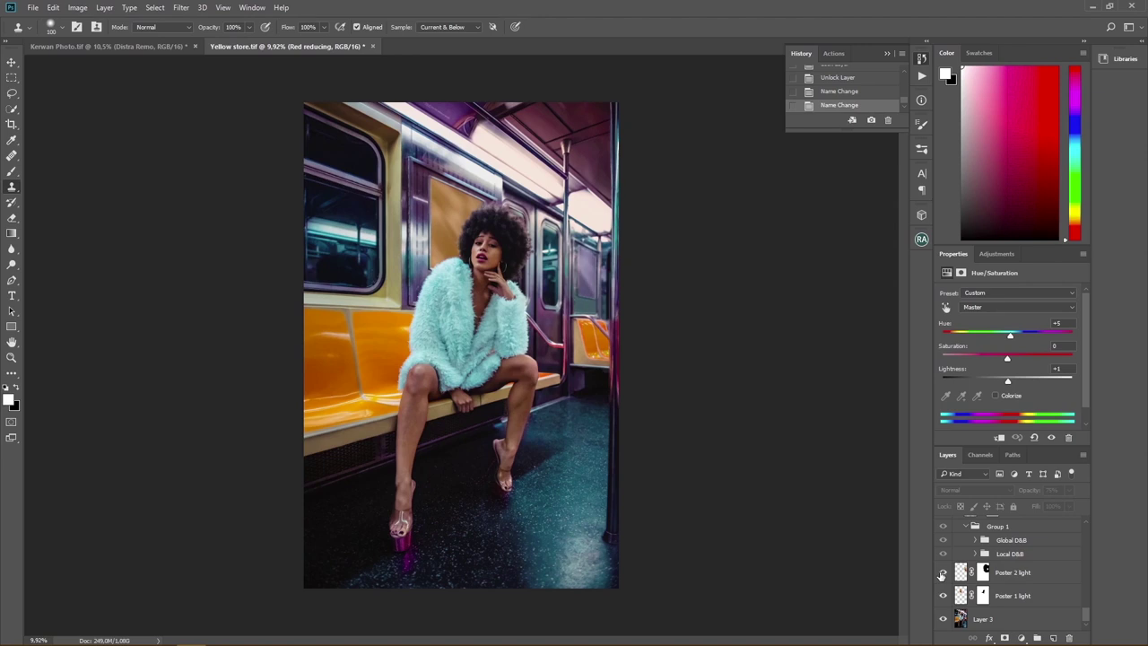
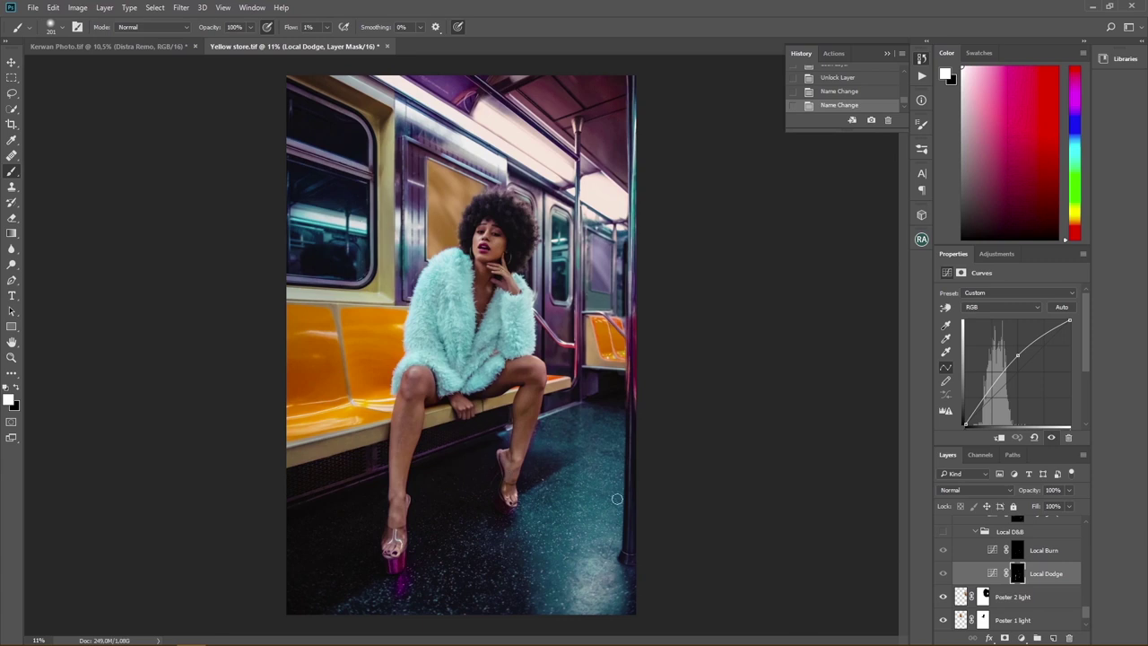
# - Show the Local D&B group and inspect the Local Dodge and Local Burn layer masks on their own
pyautogui.click(942, 531)
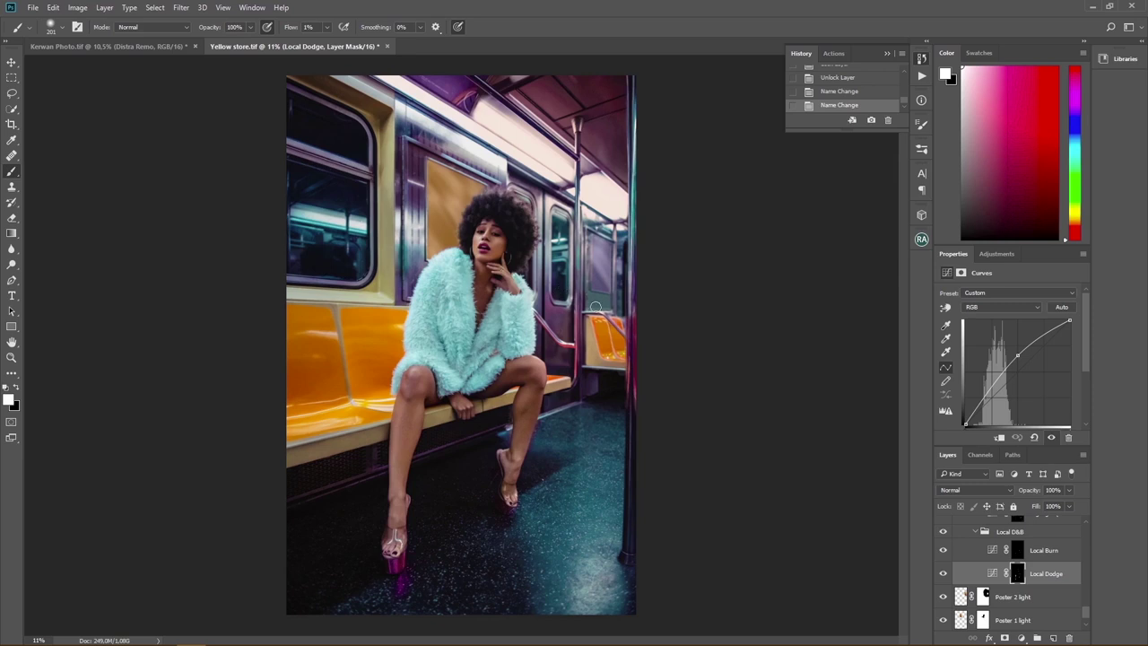
pyautogui.keyDown('alt'); pyautogui.click(1017, 579); pyautogui.keyUp('alt')
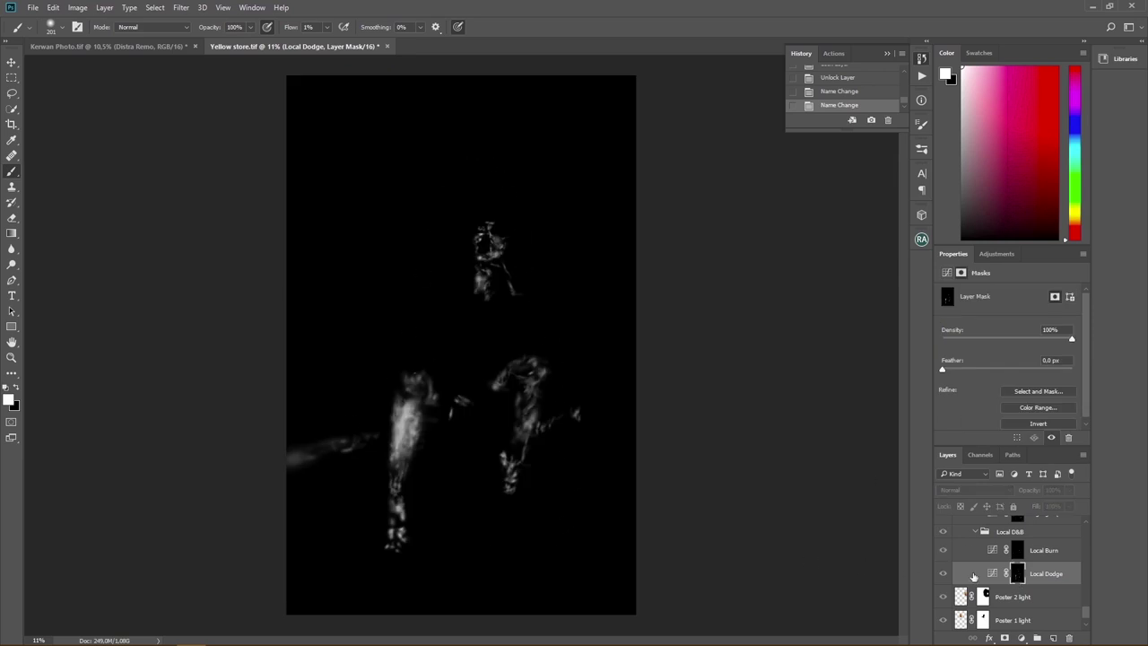
pyautogui.keyDown('alt'); pyautogui.click(1020, 555); pyautogui.keyUp('alt')
pyautogui.click(942, 537)
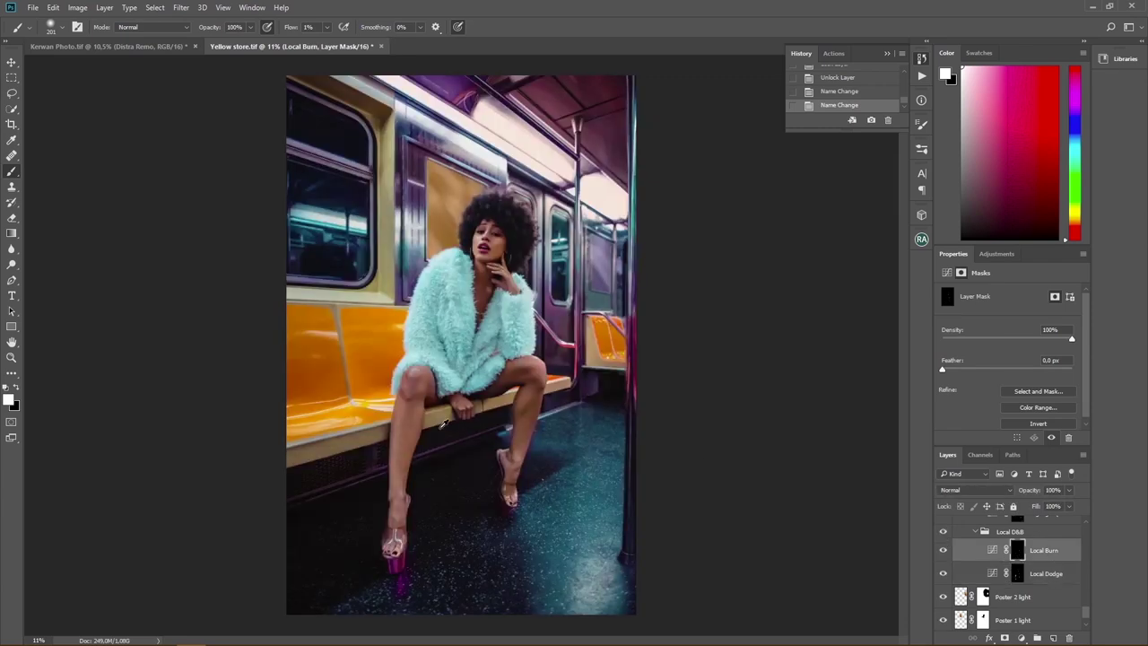
# - Compare the subject's legs up close with and without the Local D&B group
pyautogui.scroll(5, 392, 446)
pyautogui.scroll(1, 392, 445)
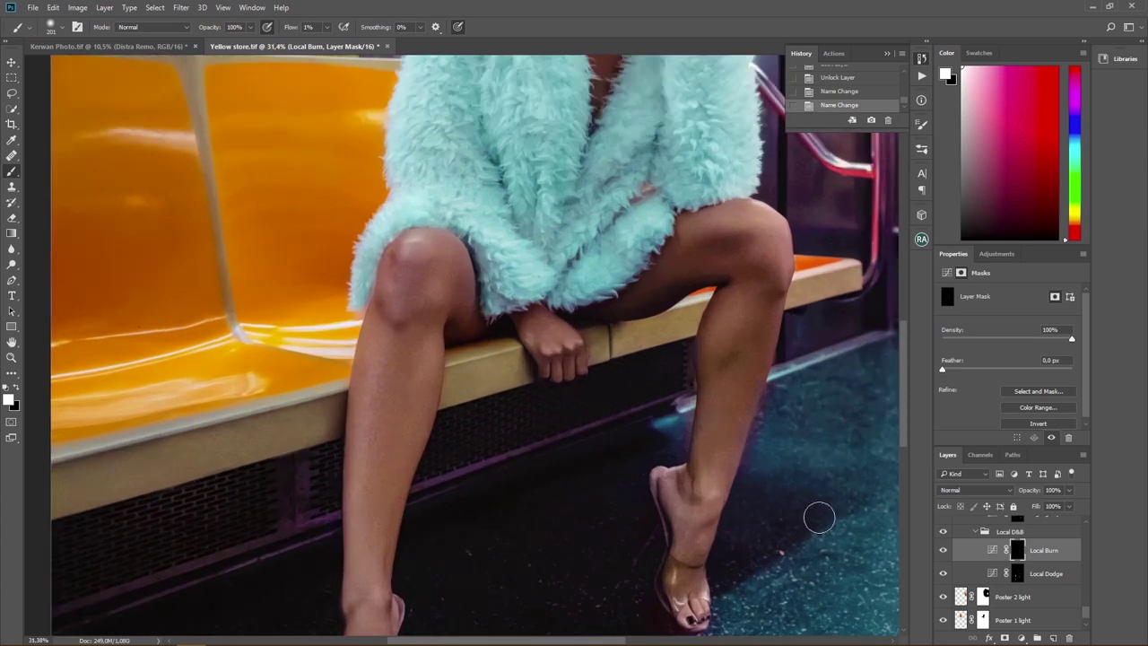
pyautogui.click(942, 533)
pyautogui.click(942, 534)
pyautogui.scroll(-6, 557, 400)
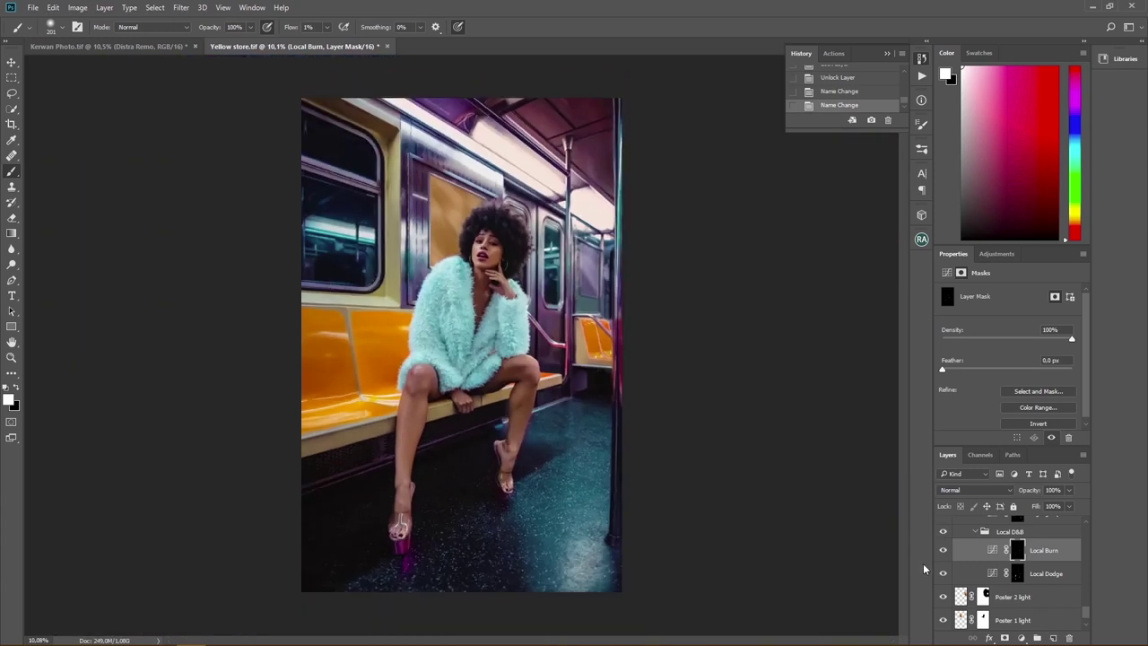
# - Show the Global D&B group and inspect its shading on the subject's face and hair
pyautogui.scroll(3, 998, 575)
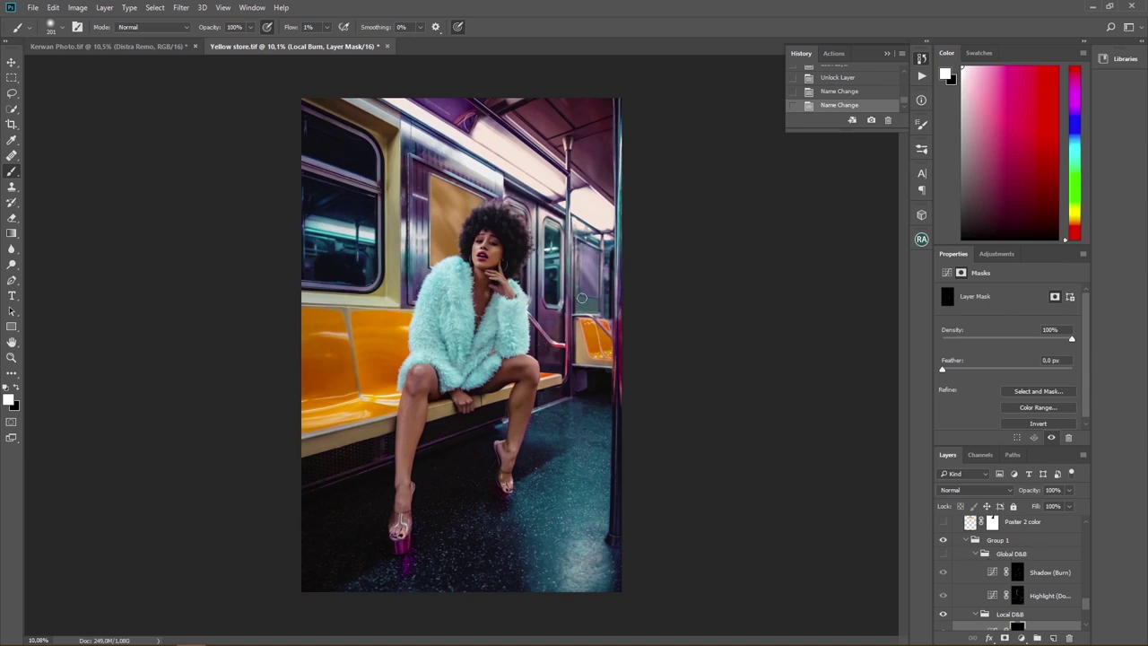
pyautogui.scroll(2, 482, 276)
pyautogui.click(942, 554)
pyautogui.click(942, 554)
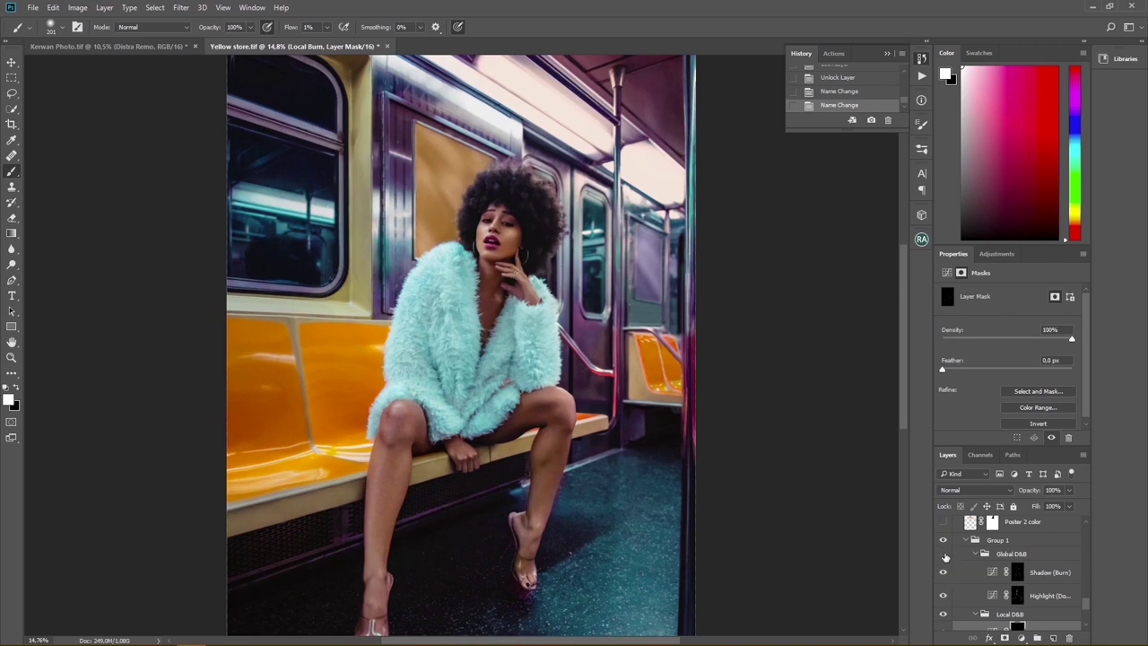
pyautogui.scroll(5, 484, 170)
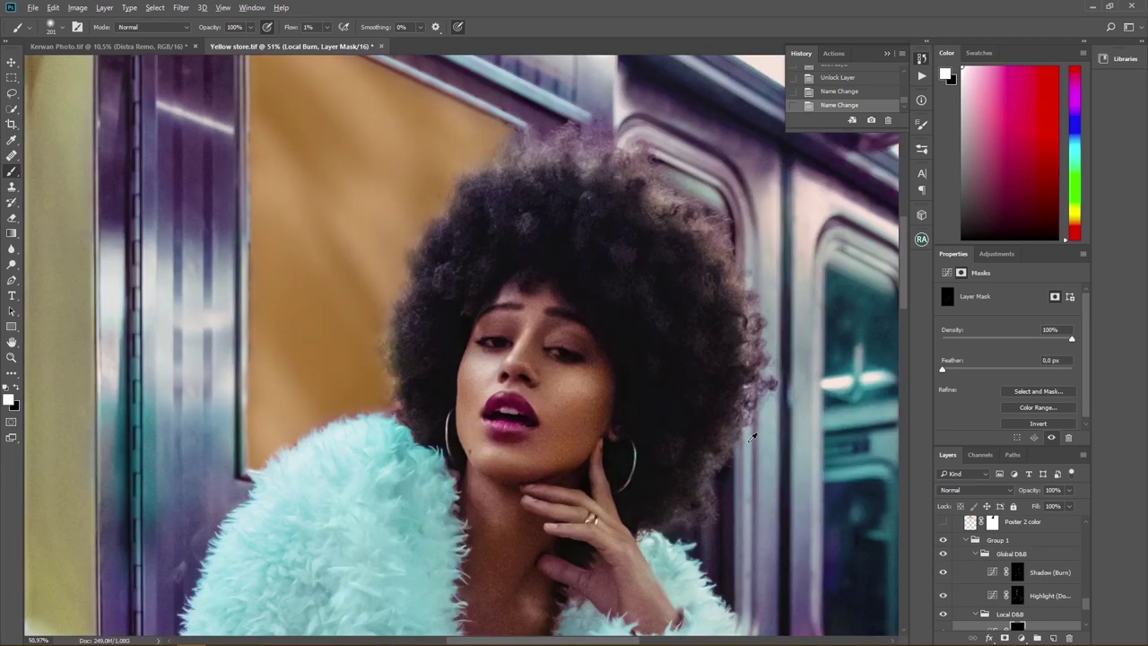
pyautogui.scroll(-5, 752, 438)
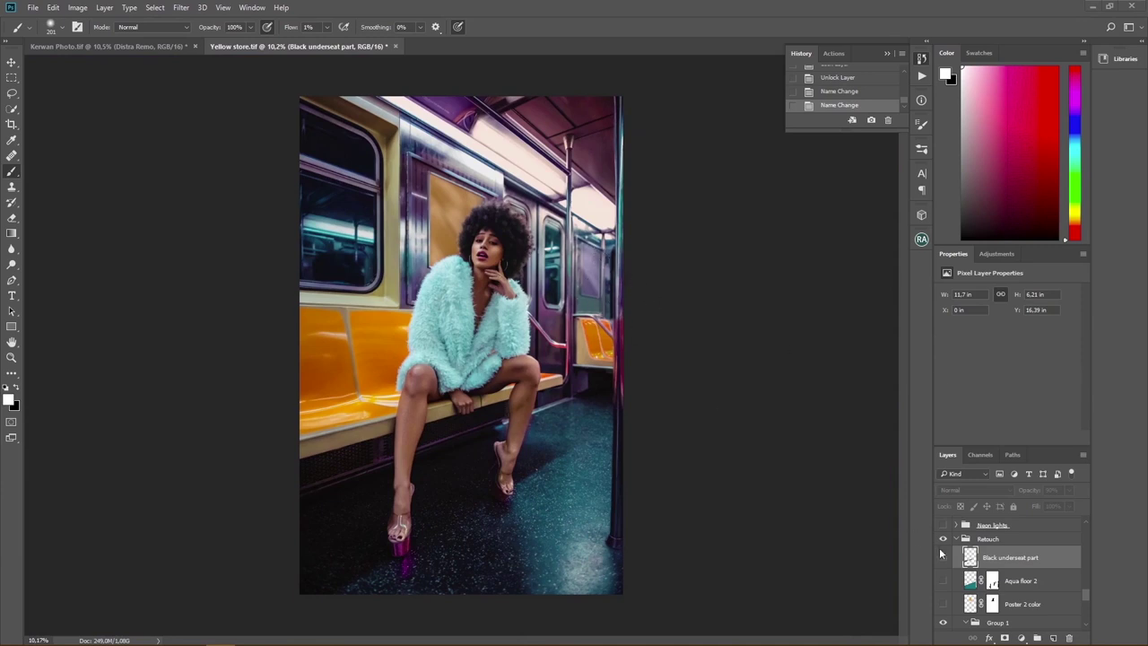
# - Show the Poster 2 color and Aqua floor 2 layers in the Retouch group
pyautogui.click(1031, 605)
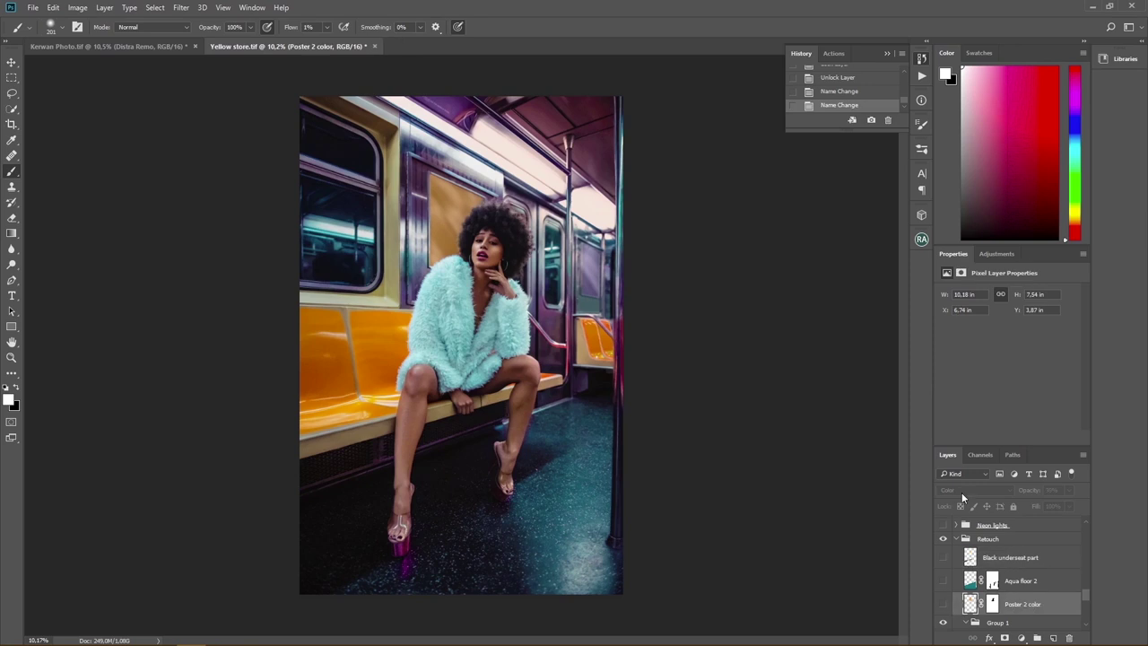
pyautogui.click(942, 603)
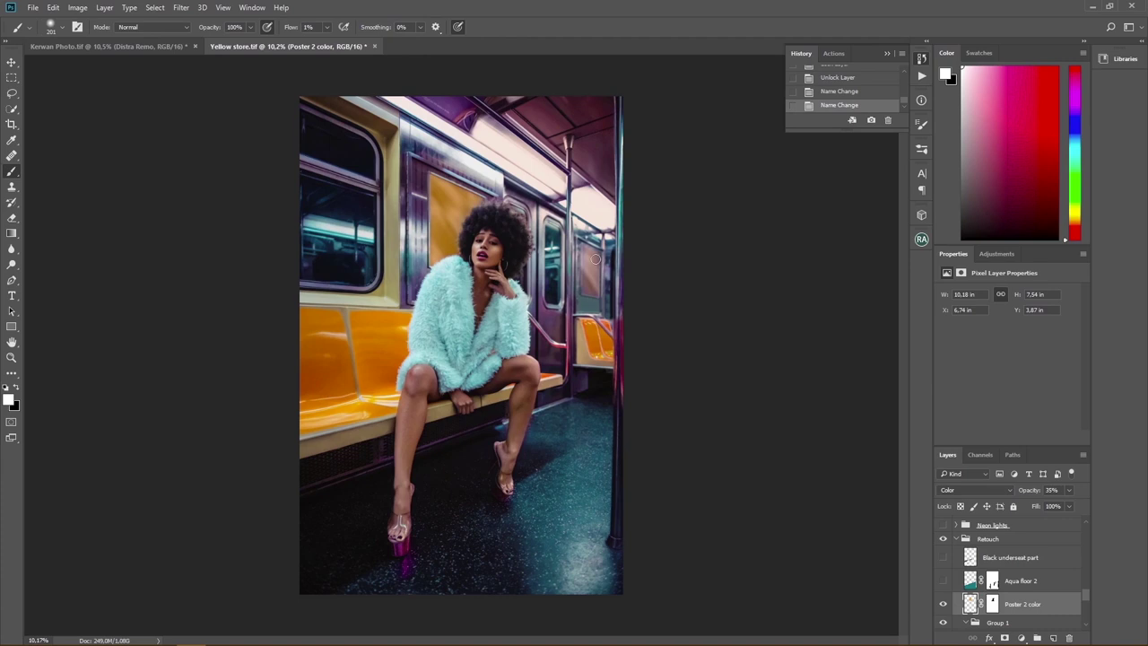
pyautogui.click(943, 581)
pyautogui.click(943, 580)
# - Select the Black underseat part layer in the Retouch group and make it visible
pyautogui.click(1030, 567)
pyautogui.click(1030, 563)
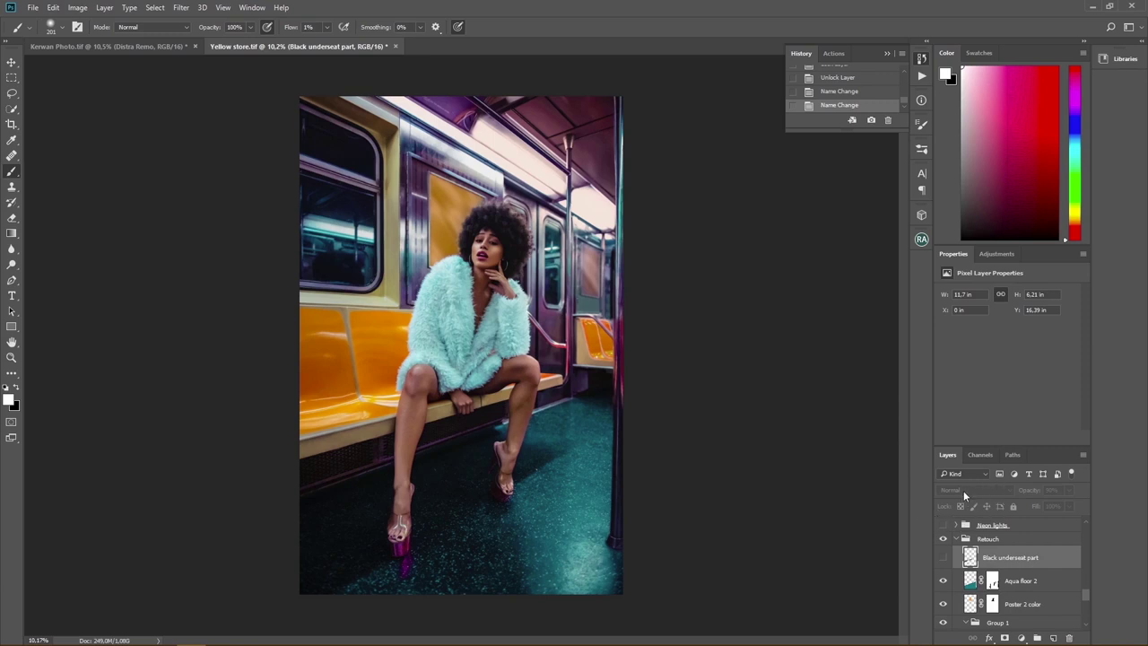
pyautogui.click(943, 556)
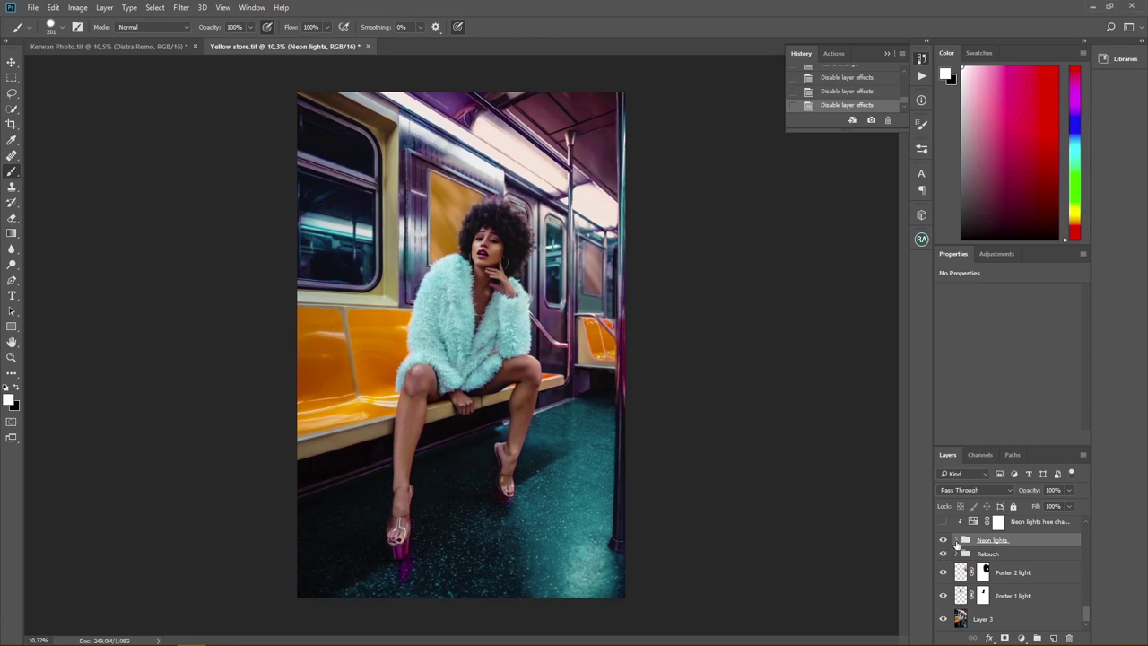
# - Expand the Neon lights group, show its Strop narancasto layer and inspect the white lines along the ceiling
pyautogui.click(955, 541)
pyautogui.scroll(-3, 964, 545)
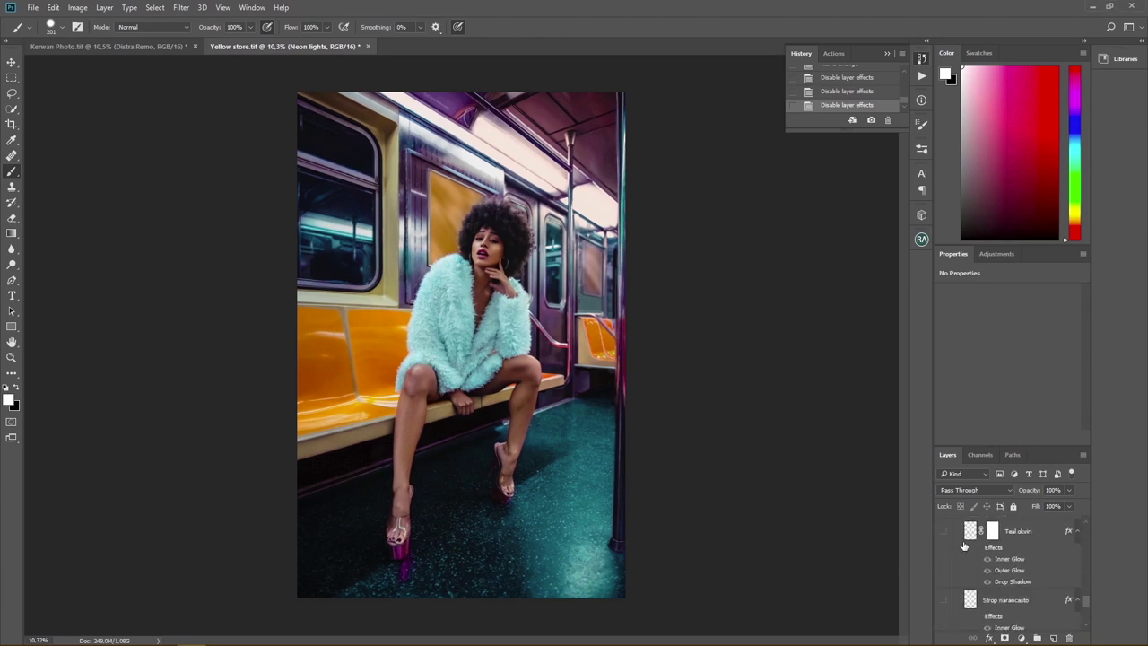
pyautogui.scroll(1, 963, 545)
pyautogui.scroll(-2, 960, 538)
pyautogui.click(942, 572)
pyautogui.scroll(5, 593, 203)
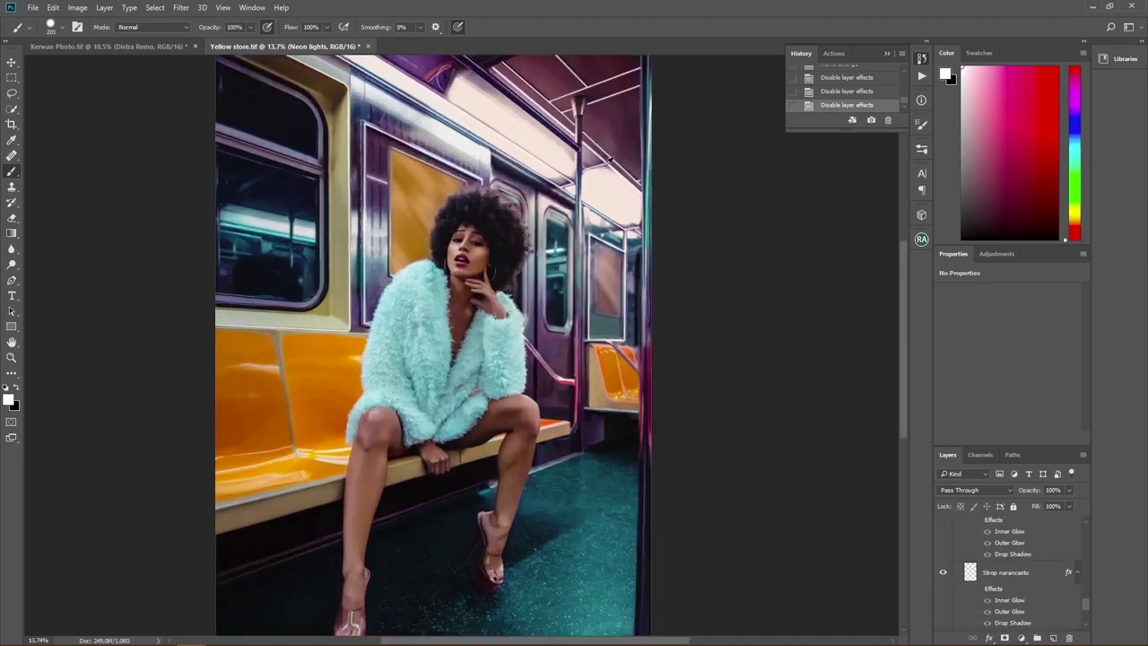
pyautogui.scroll(2, 364, 86)
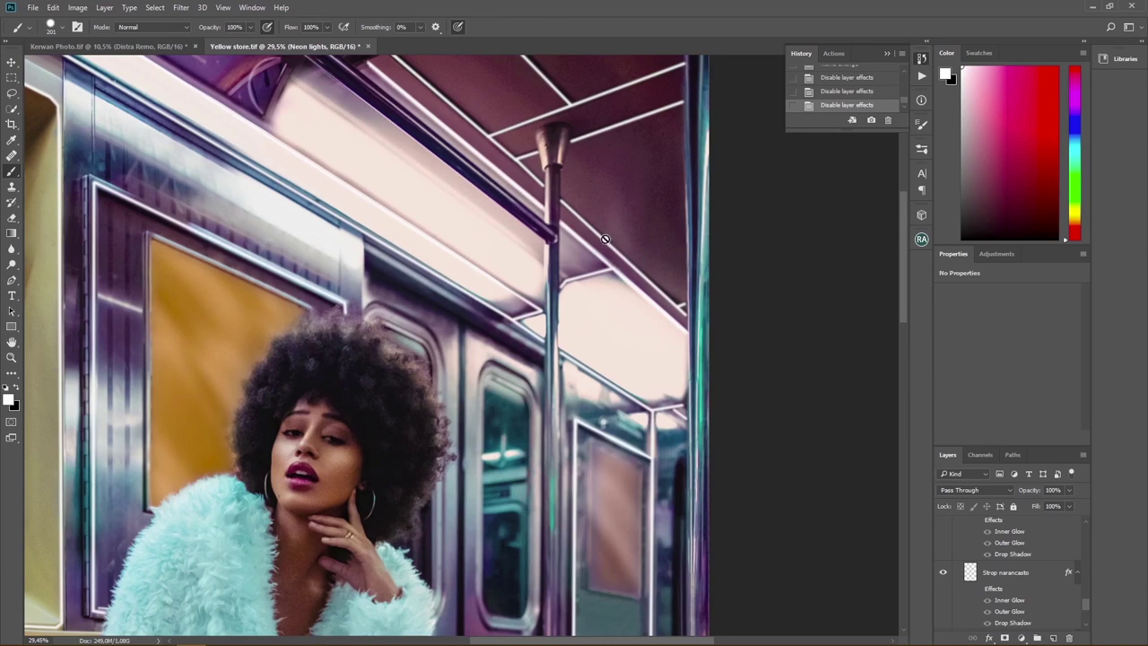
pyautogui.scroll(-1, 583, 173)
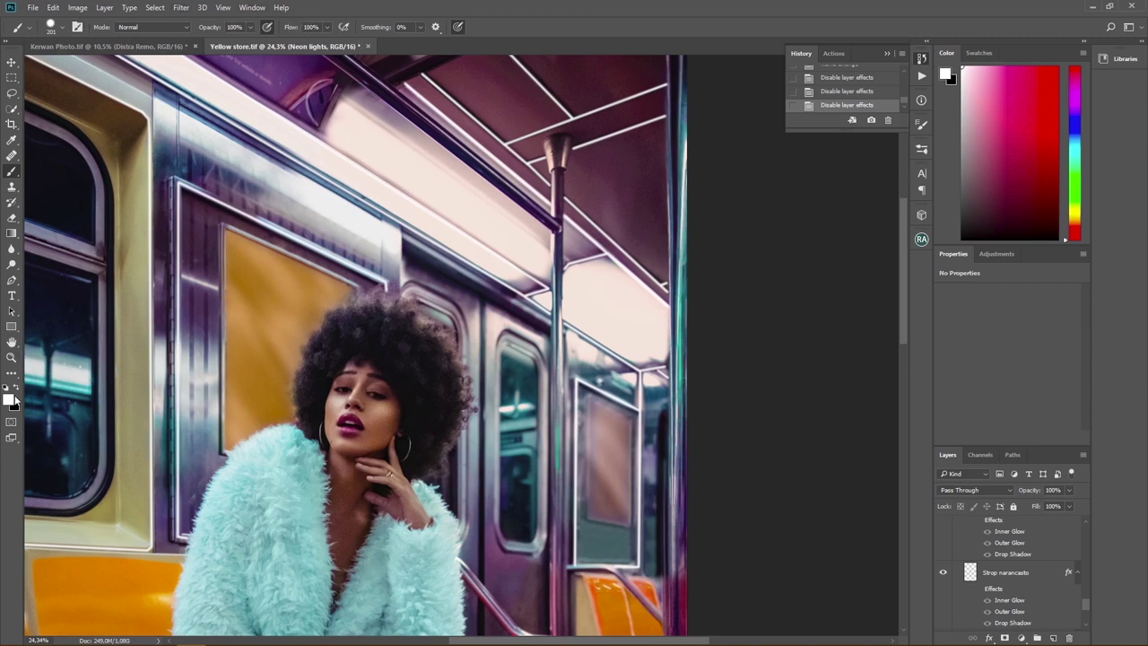
# - Check the size and hardness settings of the Brush tool
pyautogui.click(63, 34)
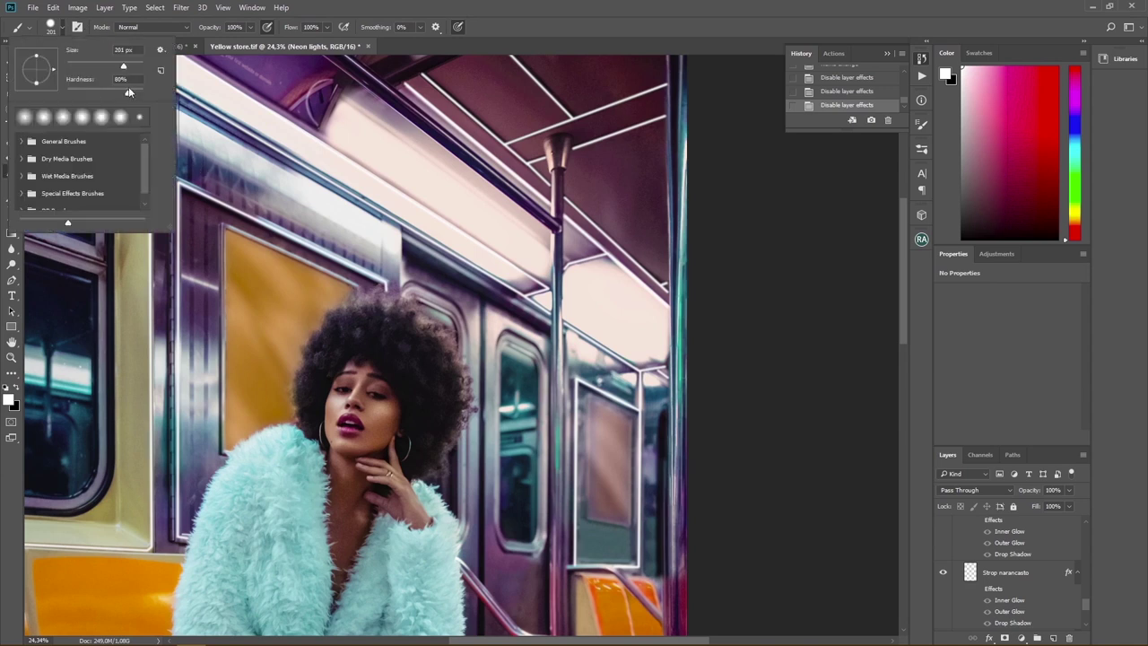
pyautogui.click(747, 240)
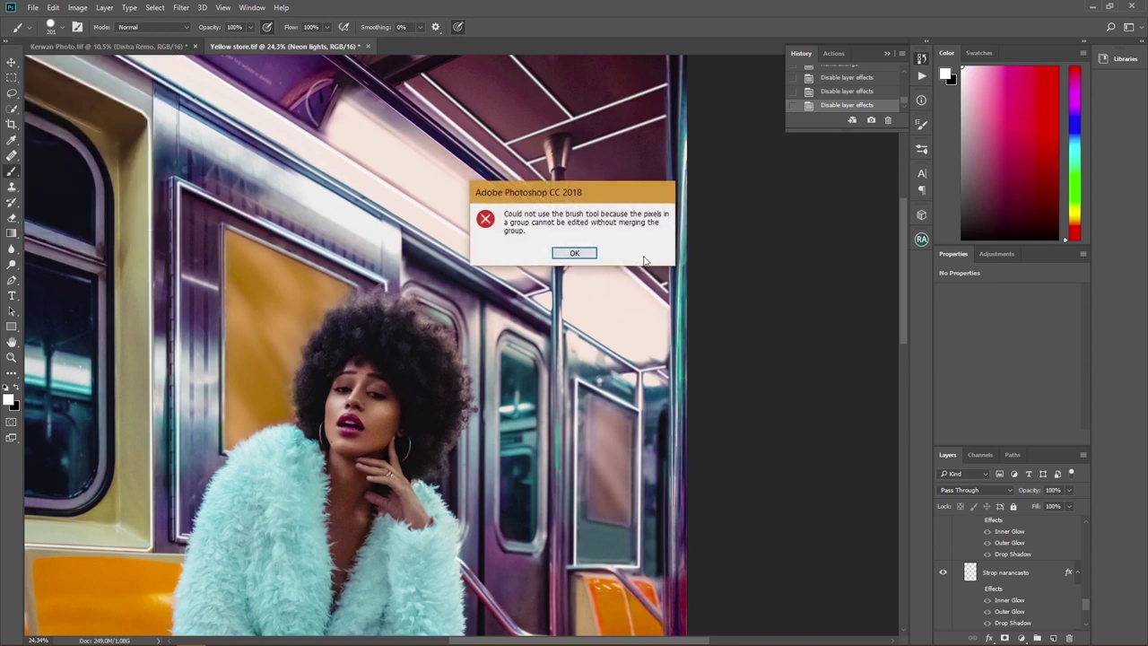
pyautogui.click(575, 252)
# - Show the Teal okviri and Teal pod line layers in the Neon lights group
pyautogui.hotkey('ctrl', '-')
pyautogui.scroll(-1, 643, 271)
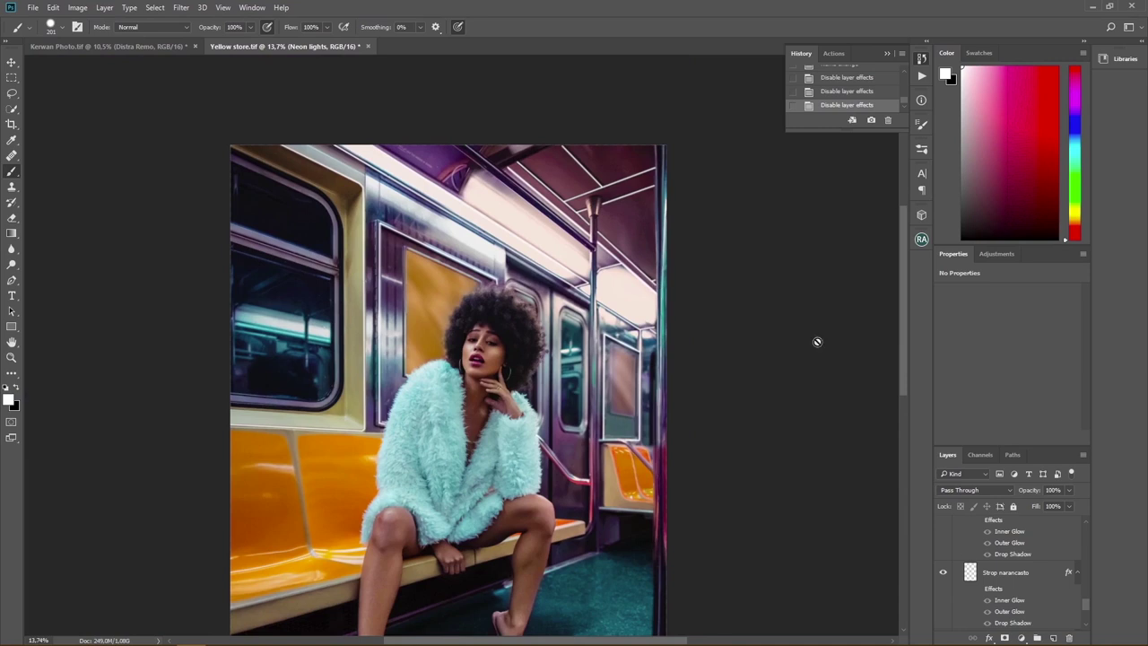
pyautogui.scroll(1, 950, 561)
pyautogui.click(942, 558)
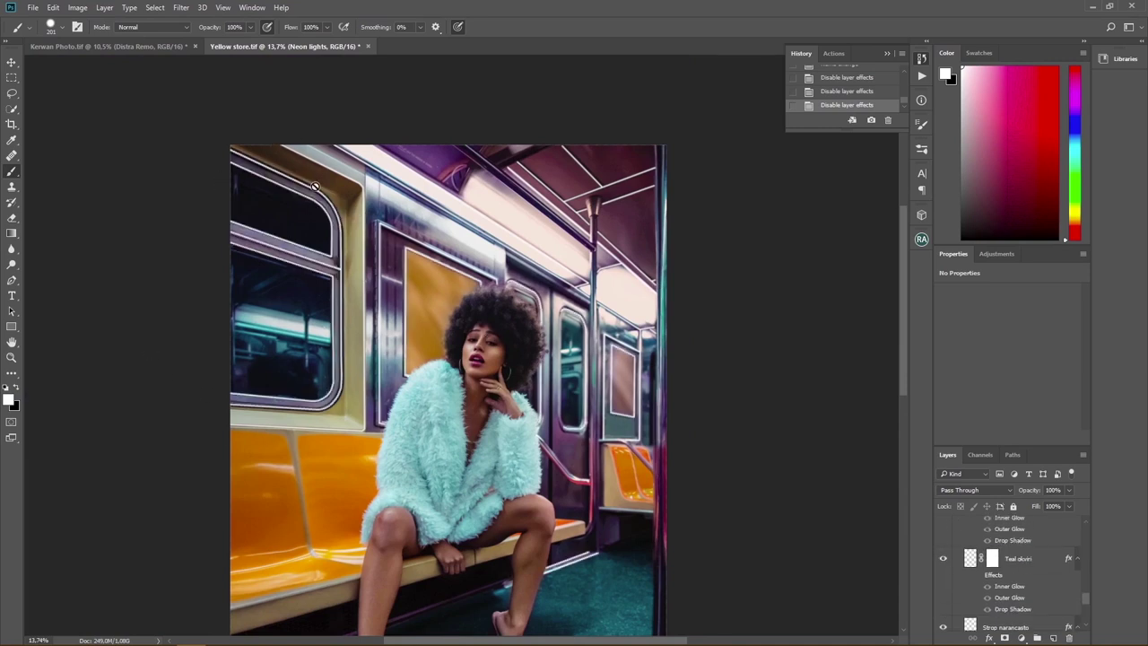
pyautogui.scroll(1, 1031, 558)
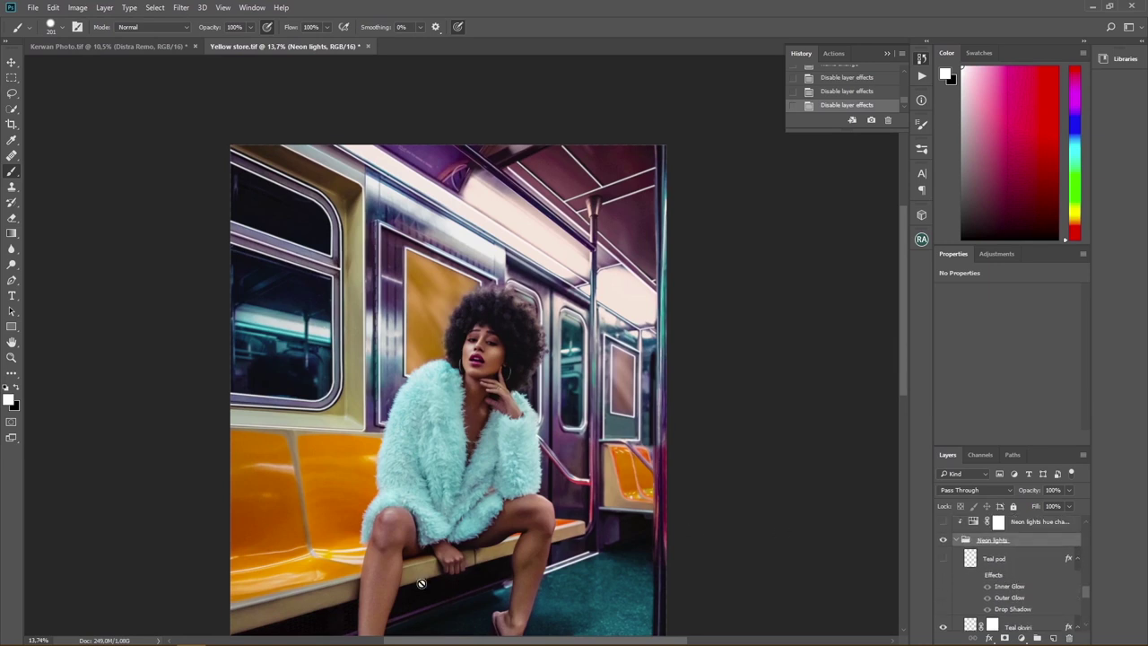
pyautogui.click(942, 557)
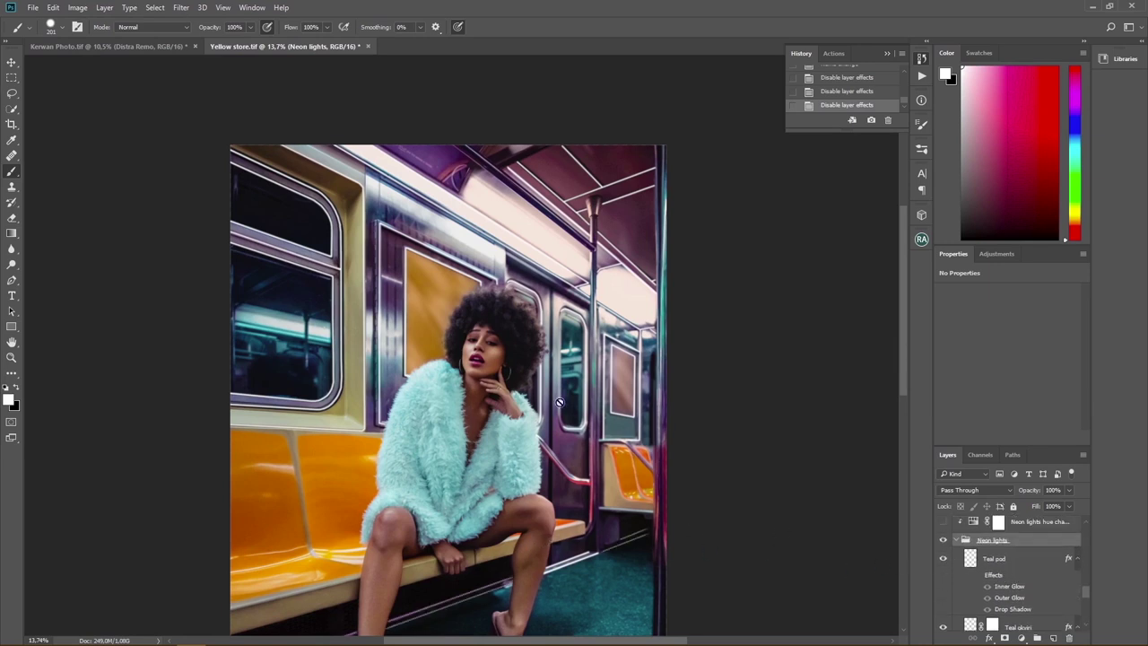
# - Enable the layer effects of the Teal okviri layer
pyautogui.scroll(-2, 532, 388)
pyautogui.scroll(-1, 1003, 535)
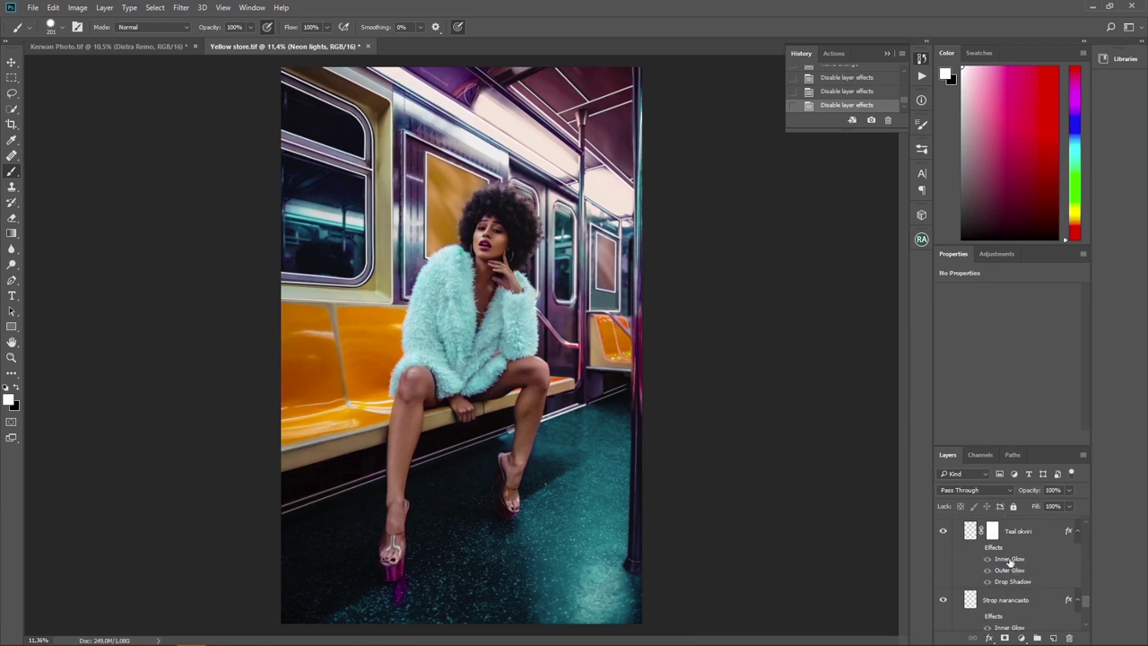
pyautogui.click(977, 548)
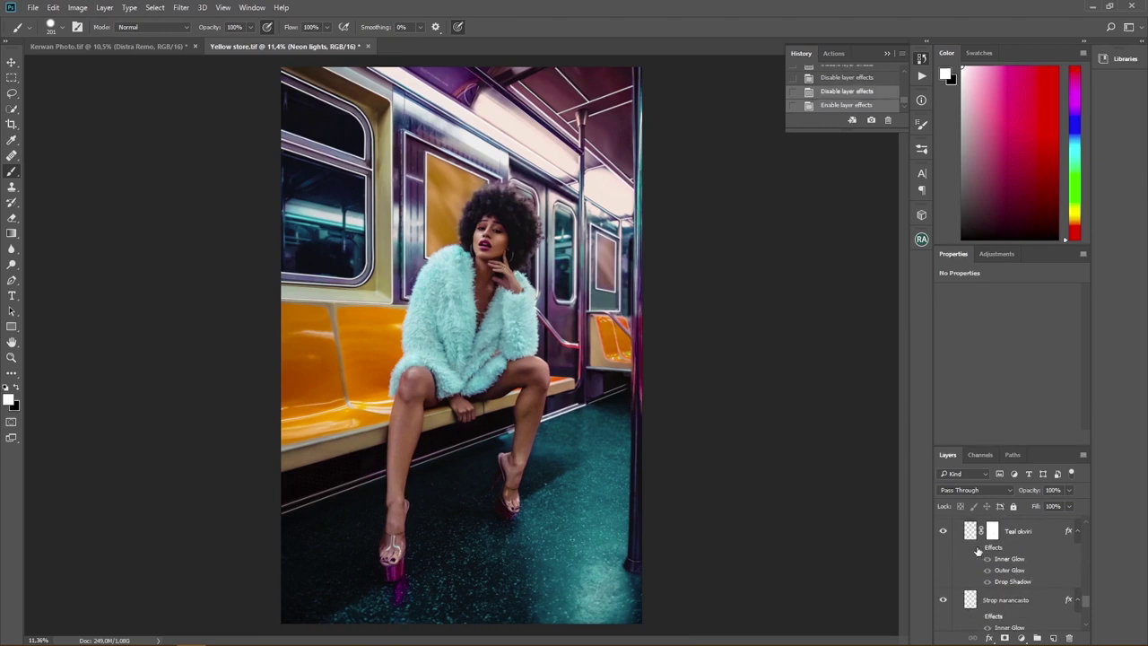
# - Compare the Teal okviri layer style with and without Outer Glow, Drop Shadow and Inner Glow, and apply it with all three effects on
pyautogui.doubleClick(1042, 542)
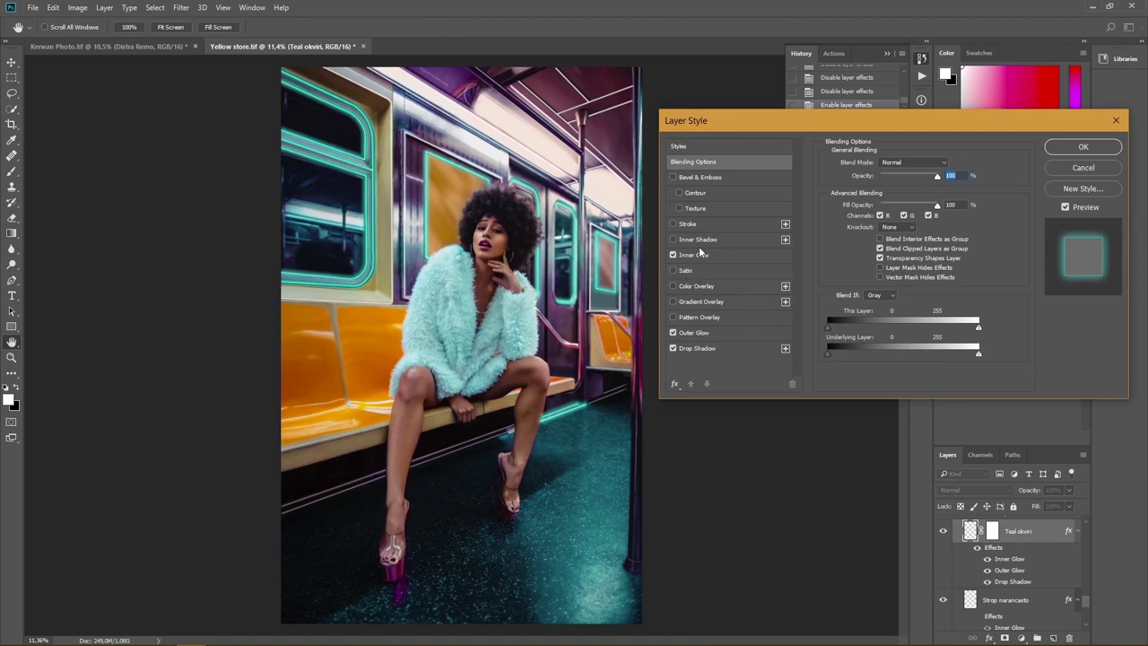
pyautogui.click(672, 333)
pyautogui.click(672, 348)
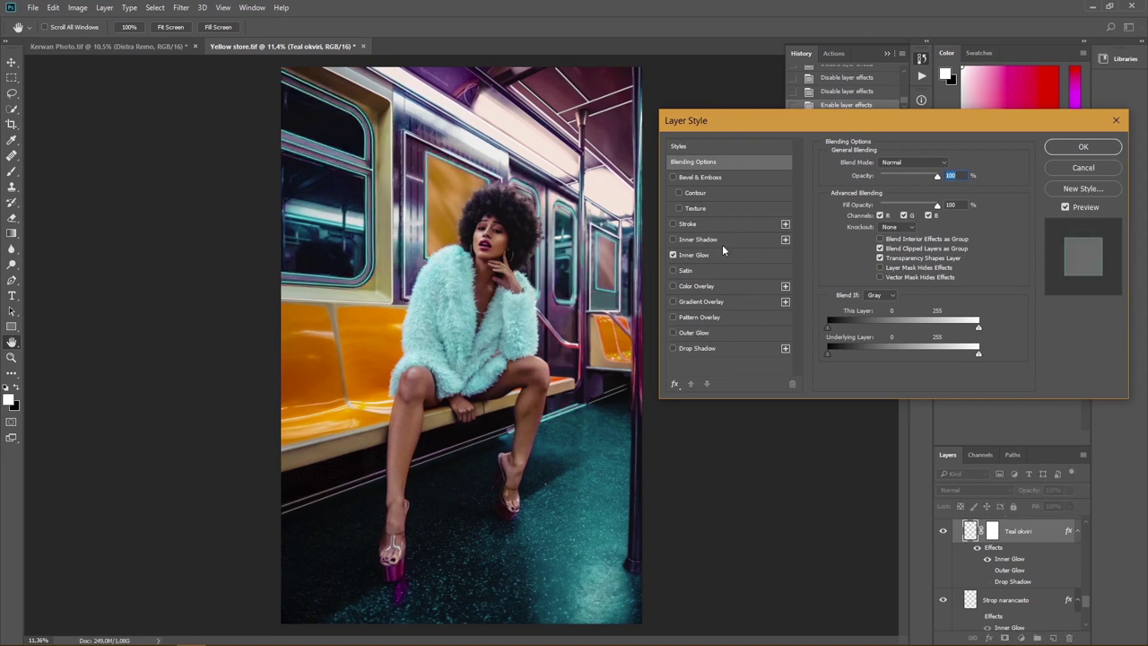
pyautogui.click(674, 255)
pyautogui.click(673, 255)
pyautogui.click(693, 331)
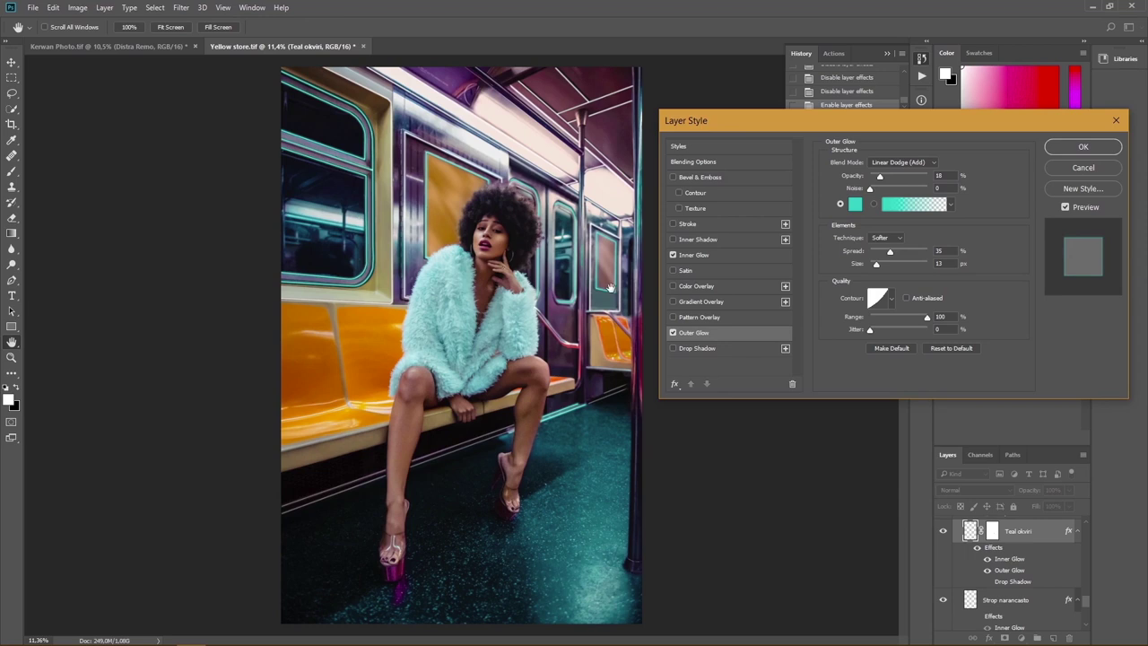
pyautogui.click(673, 349)
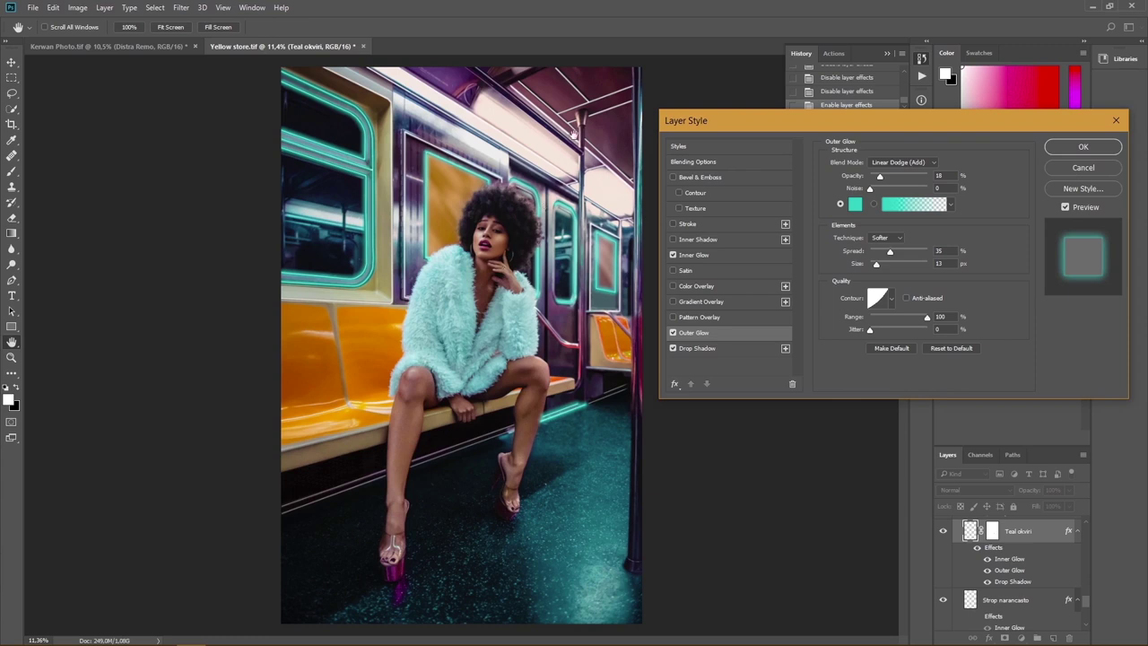
pyautogui.click(1061, 148)
# - Enable the layer effects of the Teal pod and Strop narancasto layers in the Neon lights group
pyautogui.scroll(3, 979, 572)
pyautogui.click(984, 572)
pyautogui.scroll(-3, 1006, 574)
pyautogui.scroll(-2, 1007, 572)
pyautogui.click(977, 589)
pyautogui.scroll(4, 977, 582)
# - Compare the image with and without the Neon lights group and review the effects listed under its layers
pyautogui.click(943, 595)
pyautogui.click(942, 596)
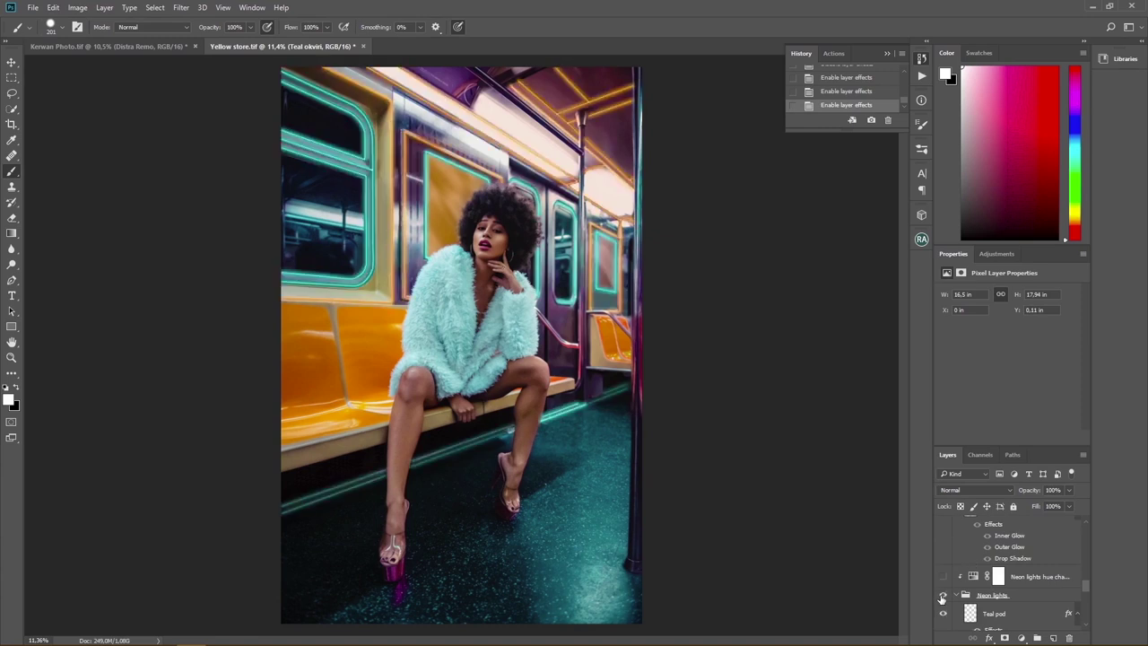
pyautogui.scroll(-3, 977, 574)
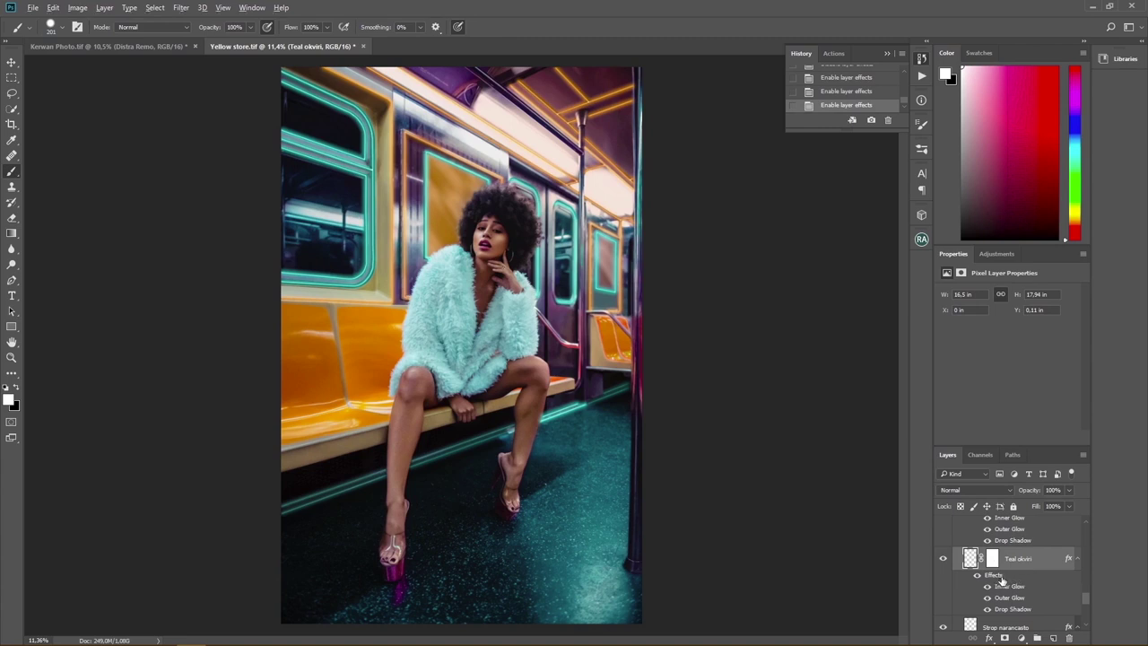
pyautogui.moveTo(1009, 578)
pyautogui.mouseDown()
pyautogui.moveTo(995, 589)
pyautogui.moveTo(1006, 597)
pyautogui.moveTo(1010, 586)
pyautogui.mouseUp()
pyautogui.scroll(5, 1010, 586)
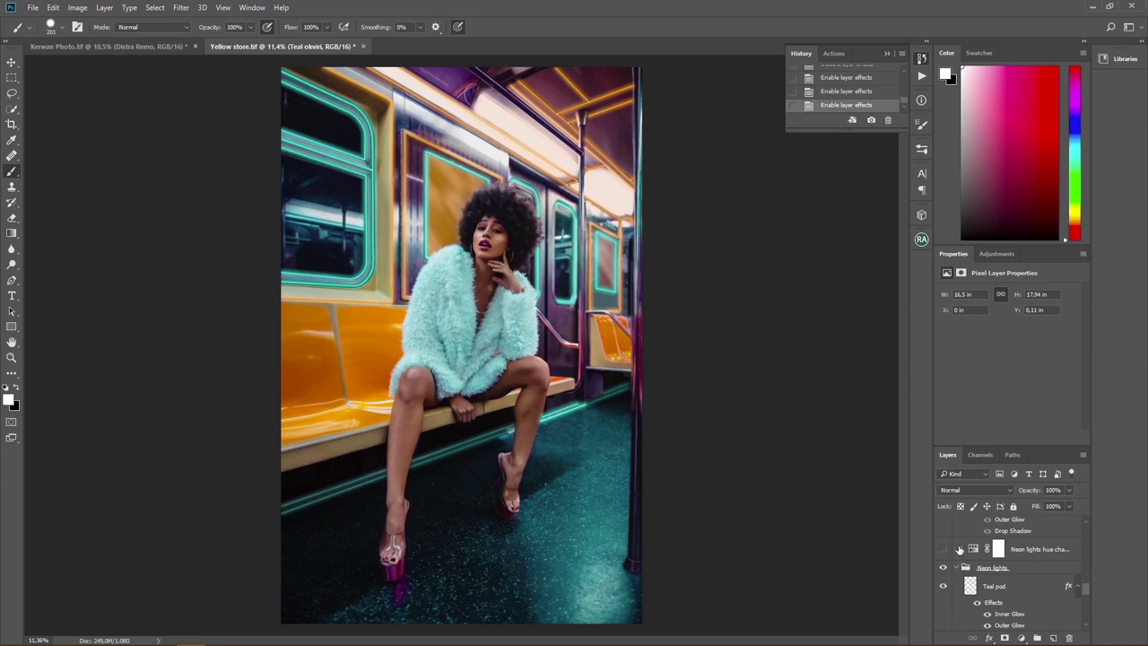
# - Show the Neon lights hue change layer and open its Hue/Saturation settings
pyautogui.scroll(2, 1026, 556)
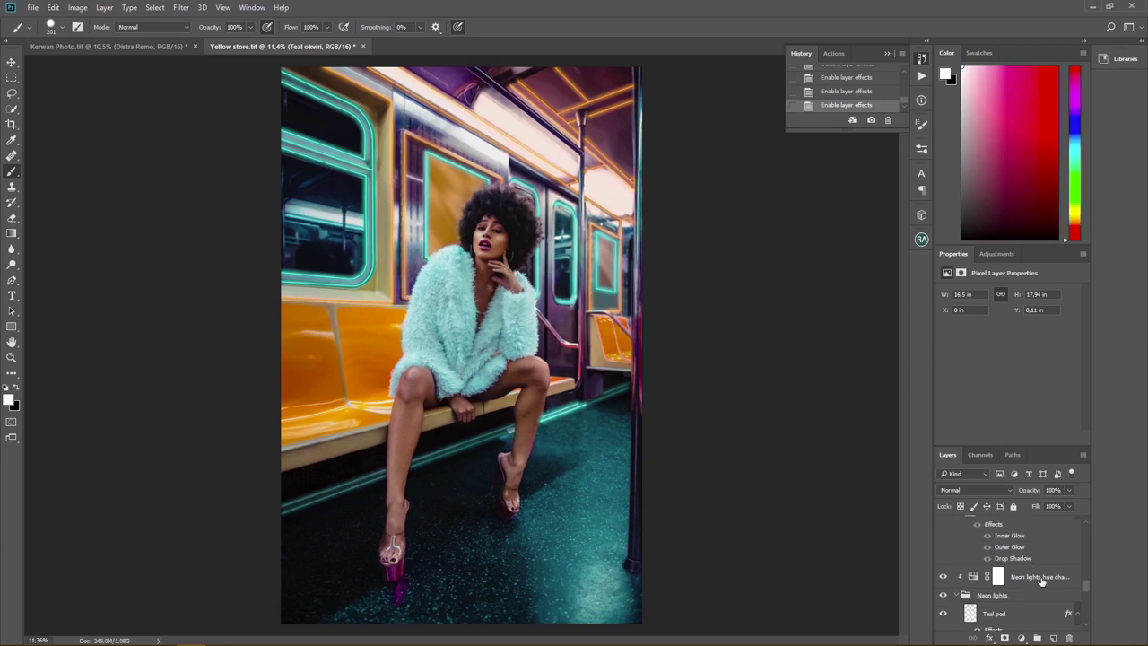
pyautogui.scroll(-1, 1044, 602)
pyautogui.click(1035, 577)
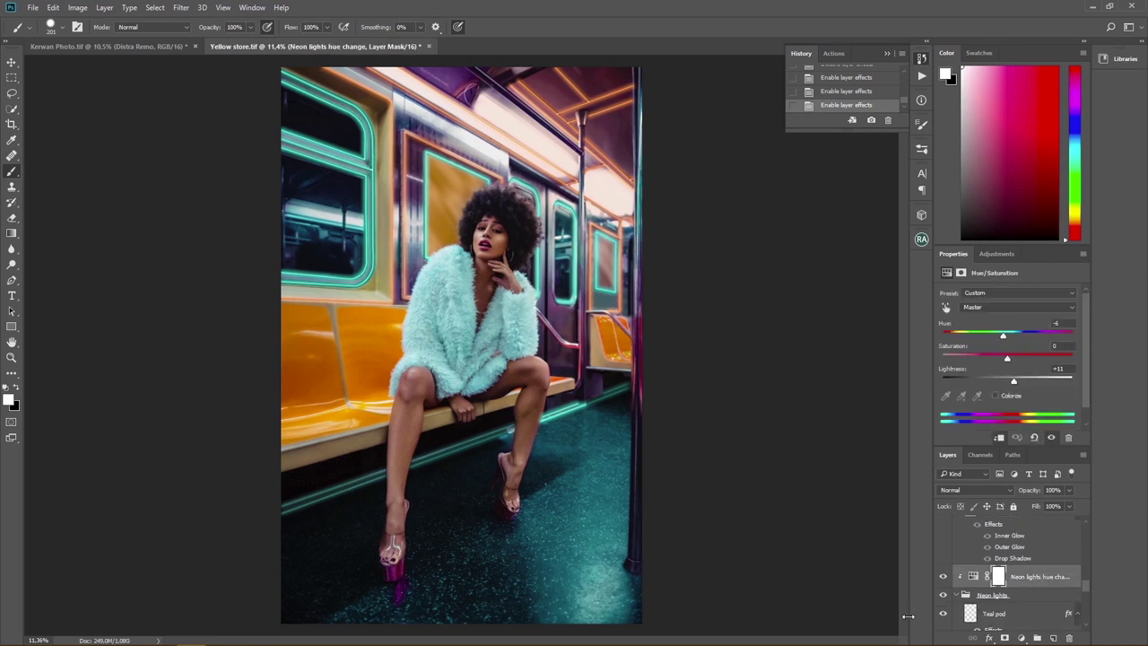
# - Compare the neon colours with and without the hue adjustment, try a Hue of -180 and set it back to -6
pyautogui.click(942, 577)
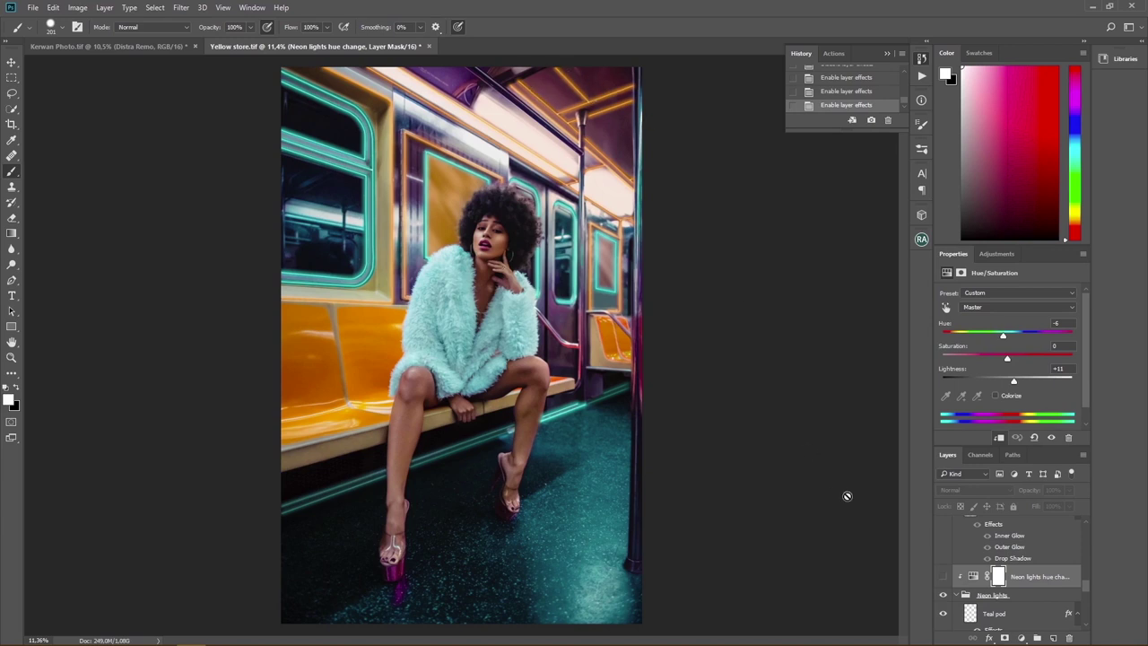
pyautogui.click(942, 576)
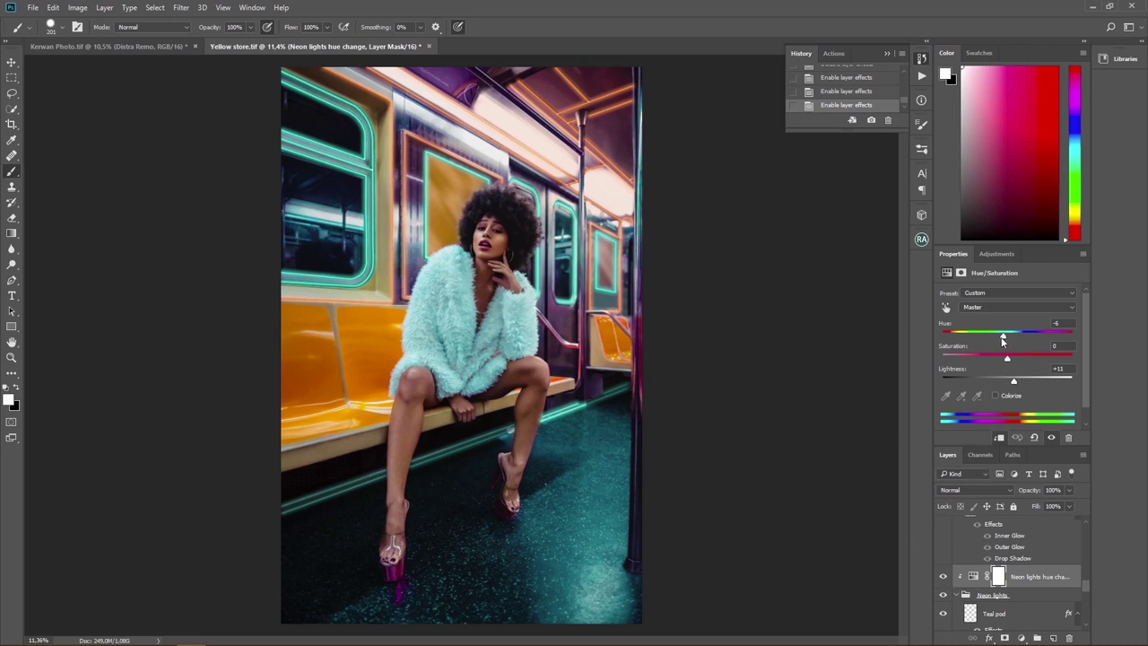
pyautogui.moveTo(1004, 337); pyautogui.dragTo(940, 332)
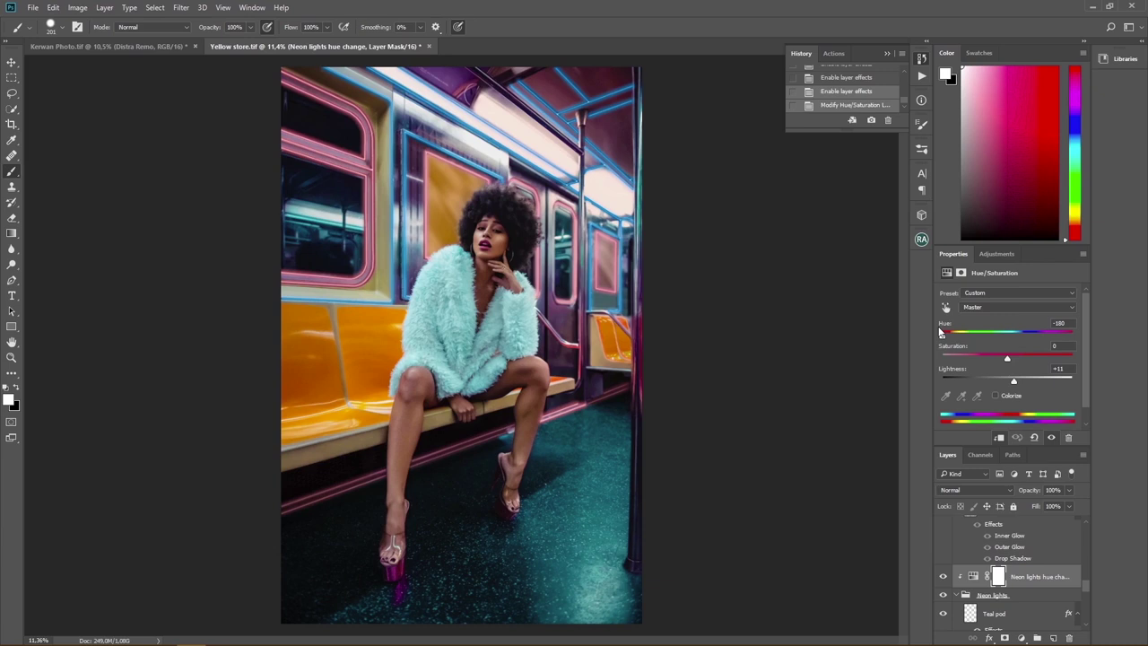
pyautogui.moveTo(941, 331); pyautogui.dragTo(1004, 338)
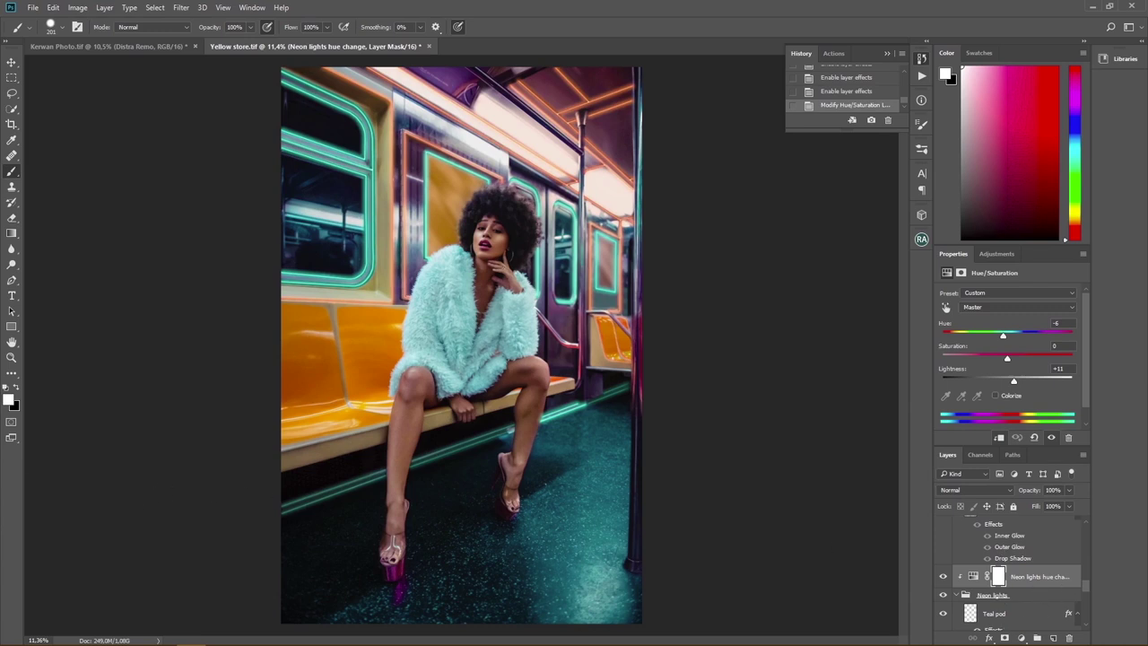
# - Show the Frames fill group with the neon signs and look through its layers
pyautogui.scroll(3, 1013, 574)
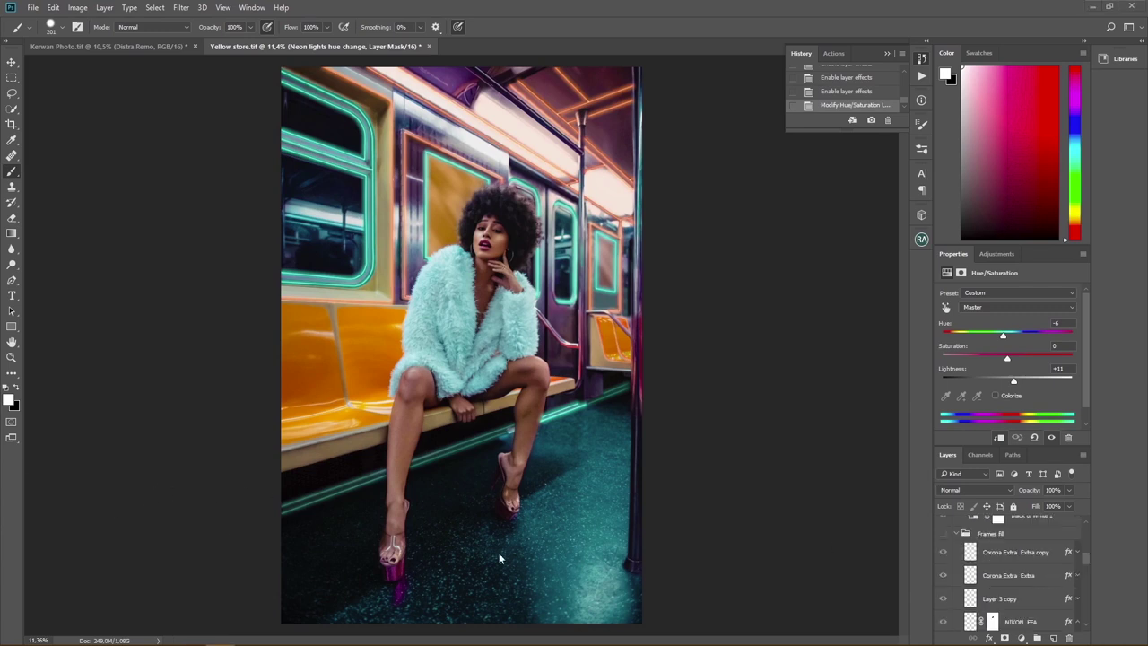
pyautogui.click(941, 532)
pyautogui.scroll(-3, 1011, 574)
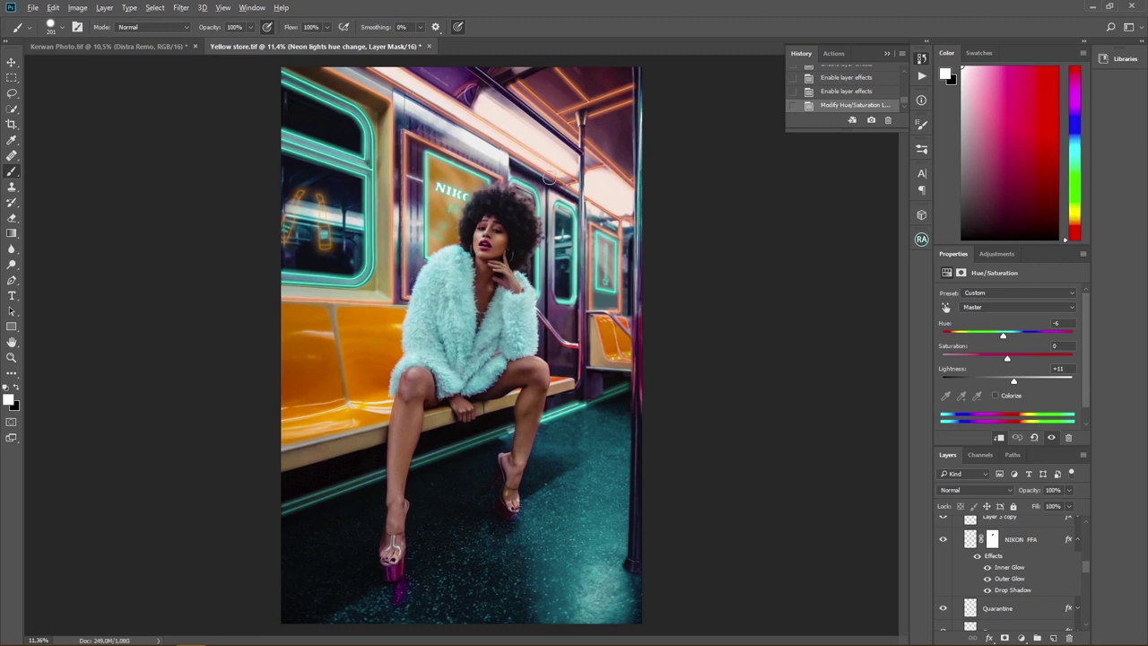
# - Examine the neon bottles in the train window and the lettering in the wall frames up close
pyautogui.scroll(2, 549, 179)
pyautogui.scroll(1, 584, 312)
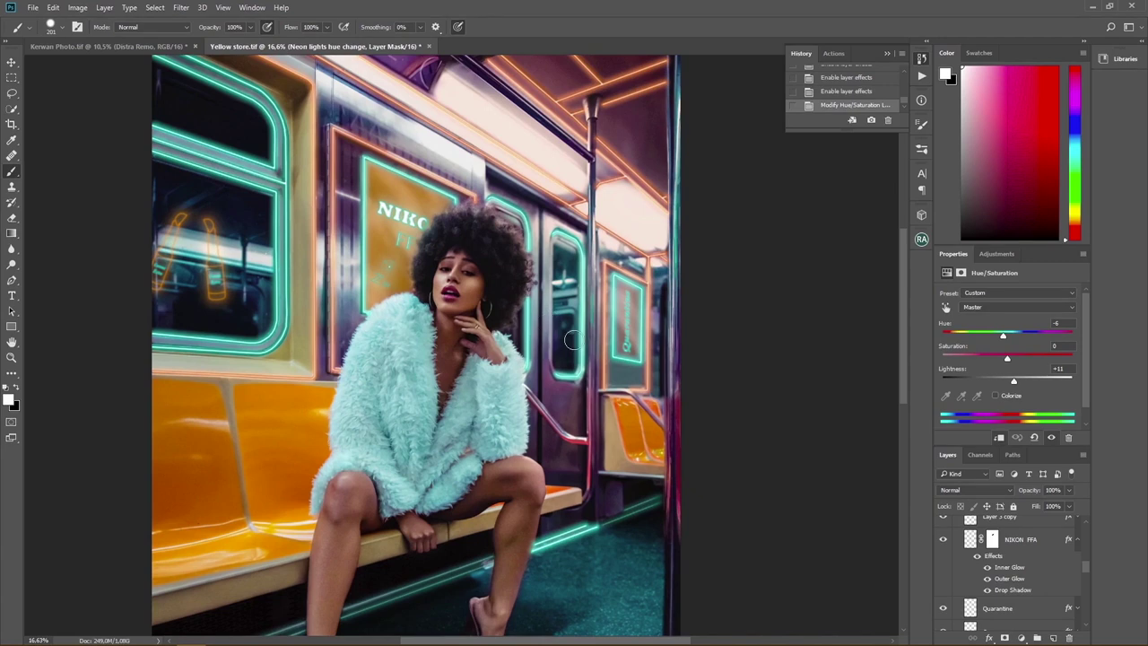
pyautogui.scroll(2, 639, 314)
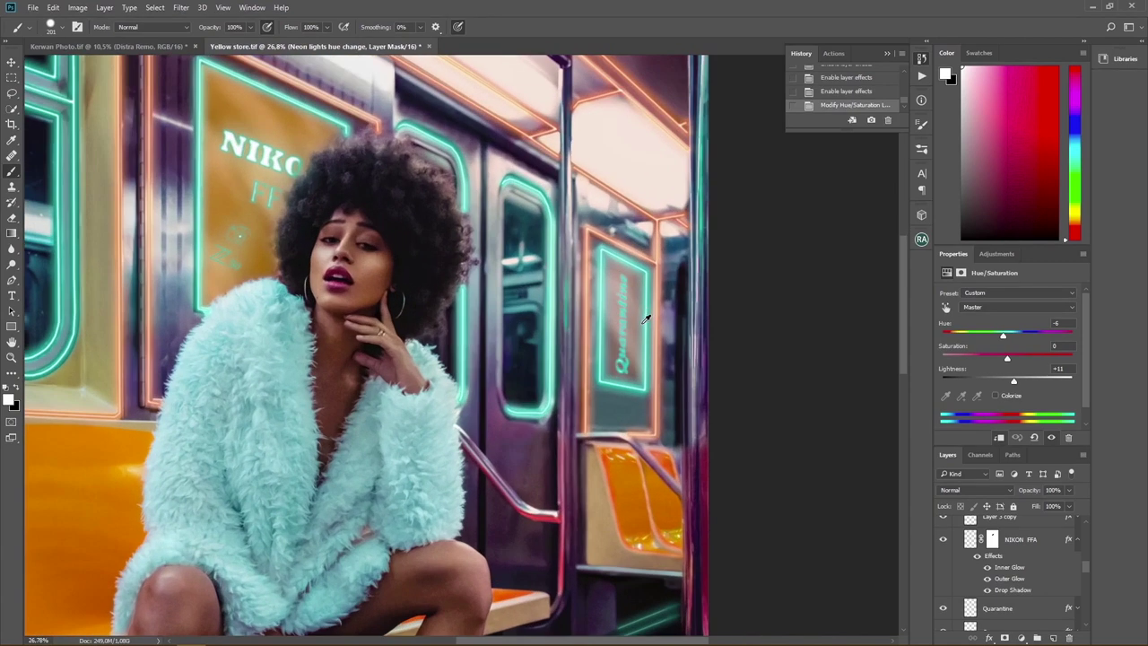
pyautogui.moveTo(588, 368); pyautogui.dragTo(723, 374)
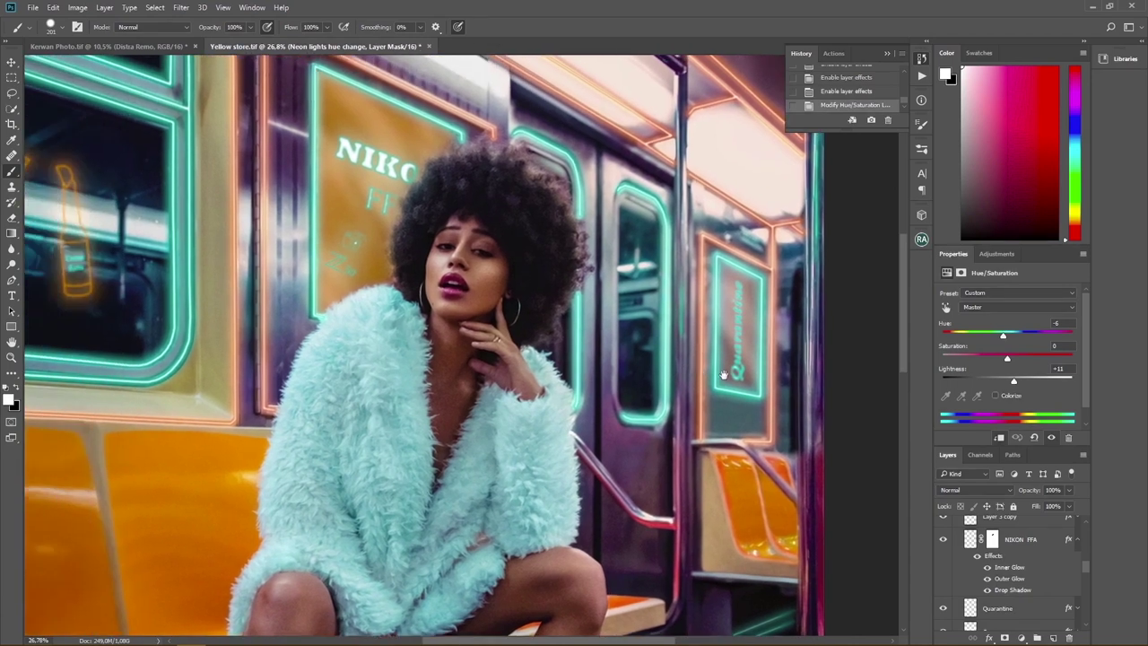
pyautogui.moveTo(387, 332); pyautogui.dragTo(553, 361)
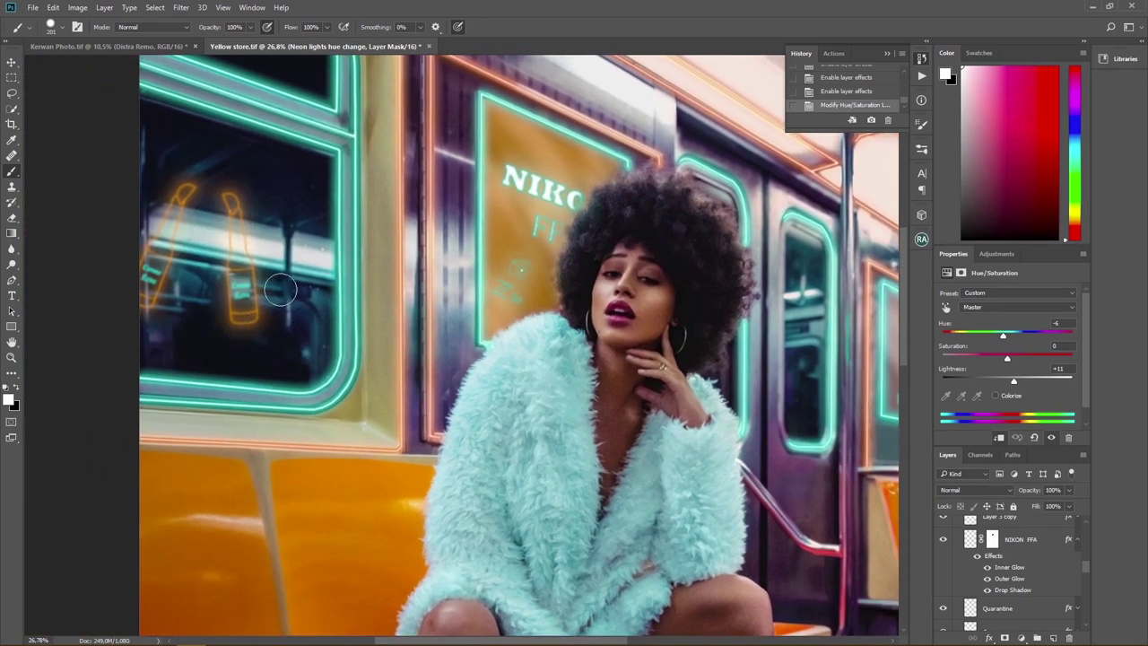
pyautogui.moveTo(502, 326); pyautogui.dragTo(436, 350)
pyautogui.moveTo(455, 244)
pyautogui.mouseDown()
pyautogui.moveTo(409, 175)
pyautogui.moveTo(476, 202)
pyautogui.moveTo(443, 221)
pyautogui.moveTo(483, 222)
pyautogui.moveTo(437, 248)
pyautogui.moveTo(509, 216)
pyautogui.moveTo(455, 220)
pyautogui.moveTo(454, 230)
pyautogui.moveTo(465, 204)
pyautogui.moveTo(463, 230)
pyautogui.moveTo(447, 237)
pyautogui.moveTo(497, 194)
pyautogui.moveTo(480, 219)
pyautogui.moveTo(499, 210)
pyautogui.moveTo(457, 140)
pyautogui.moveTo(443, 215)
pyautogui.moveTo(479, 218)
pyautogui.moveTo(459, 239)
pyautogui.moveTo(483, 261)
pyautogui.moveTo(494, 235)
pyautogui.moveTo(495, 267)
pyautogui.moveTo(452, 332)
pyautogui.moveTo(472, 274)
pyautogui.moveTo(436, 296)
pyautogui.moveTo(457, 284)
pyautogui.moveTo(422, 285)
pyautogui.moveTo(435, 305)
pyautogui.moveTo(453, 289)
pyautogui.moveTo(456, 330)
pyautogui.moveTo(467, 301)
pyautogui.mouseUp()
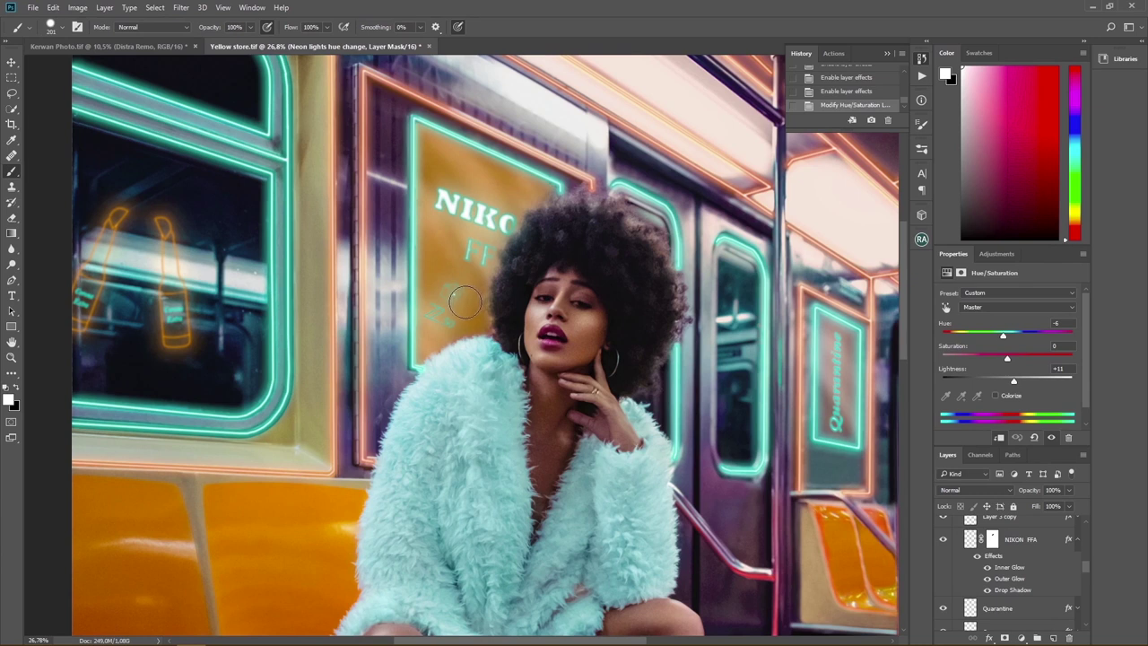
pyautogui.scroll(-1, 479, 298)
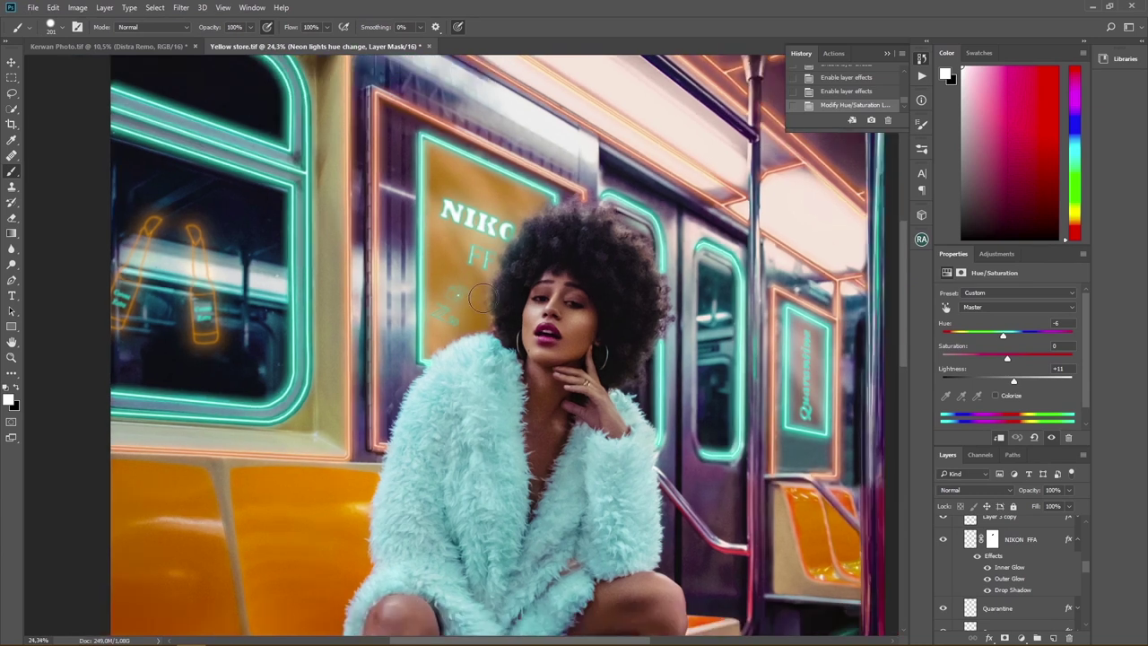
pyautogui.scroll(-3, 480, 298)
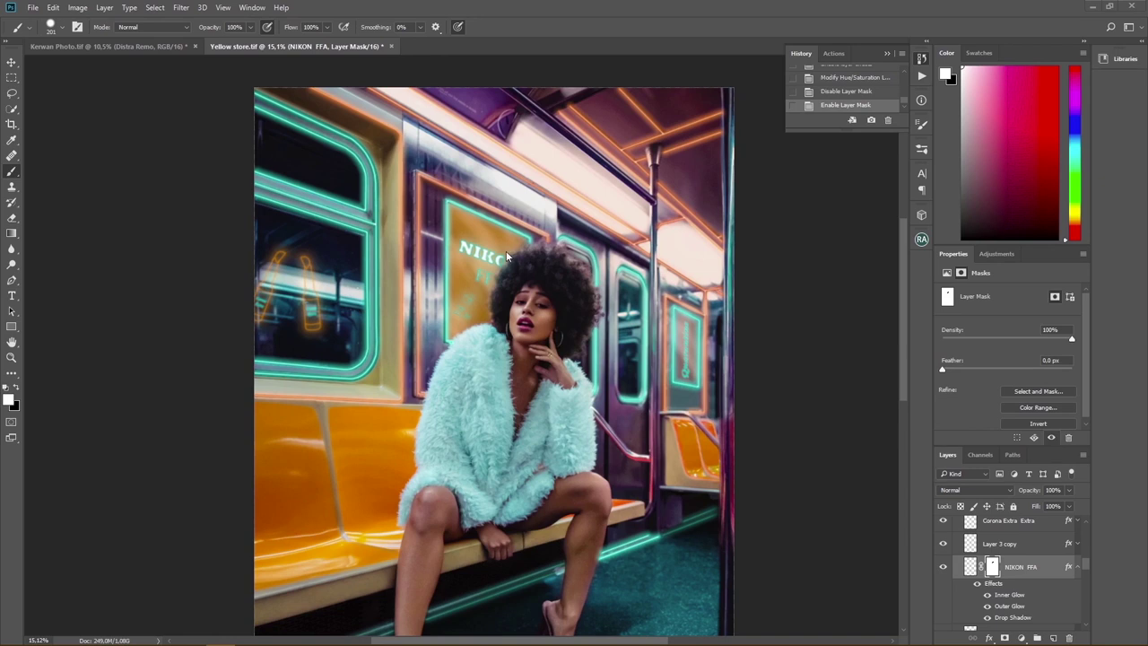
# - Compare the NIKON FFA lettering around the woman's hair with its layer mask disabled and enabled
pyautogui.scroll(3, 507, 257)
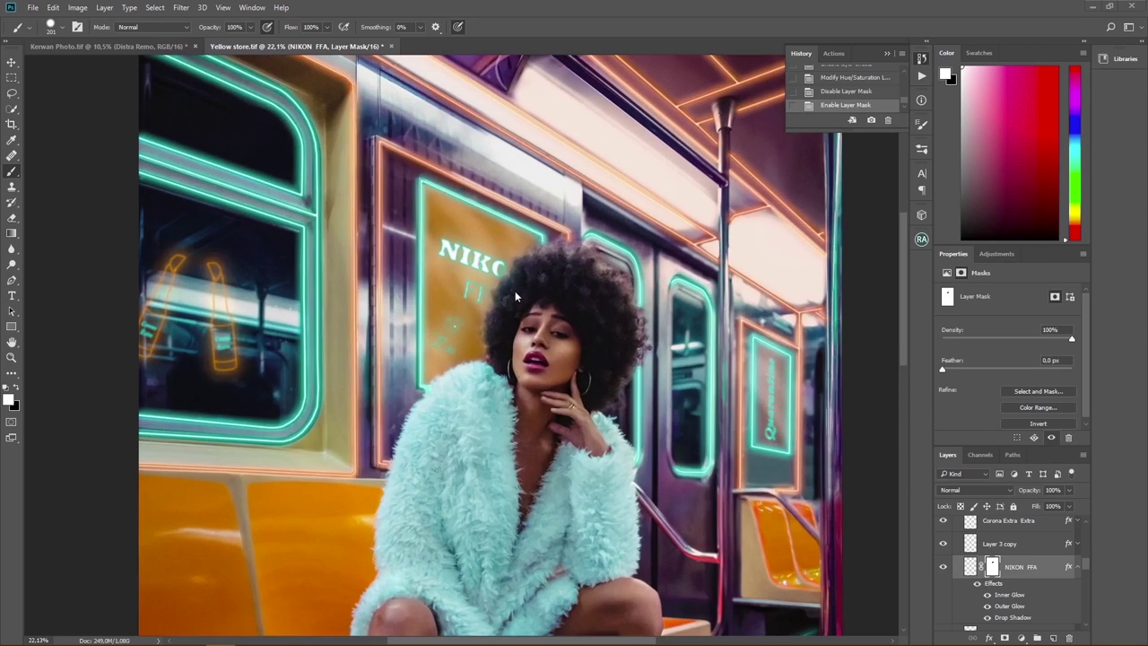
pyautogui.scroll(2, 503, 289)
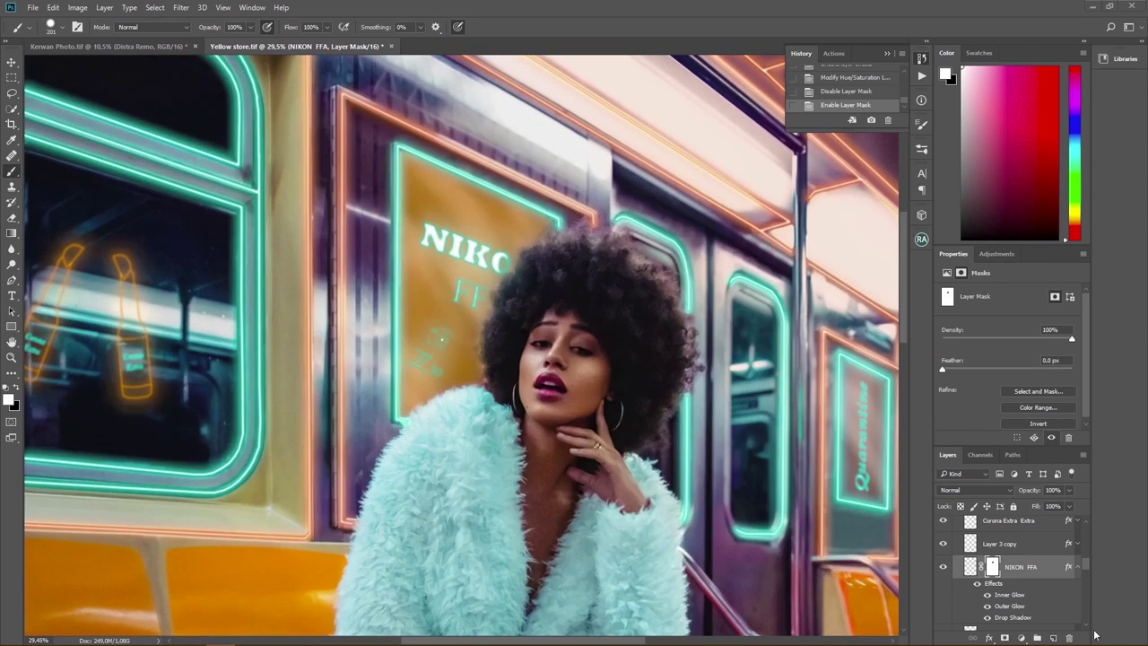
pyautogui.rightClick(992, 570)
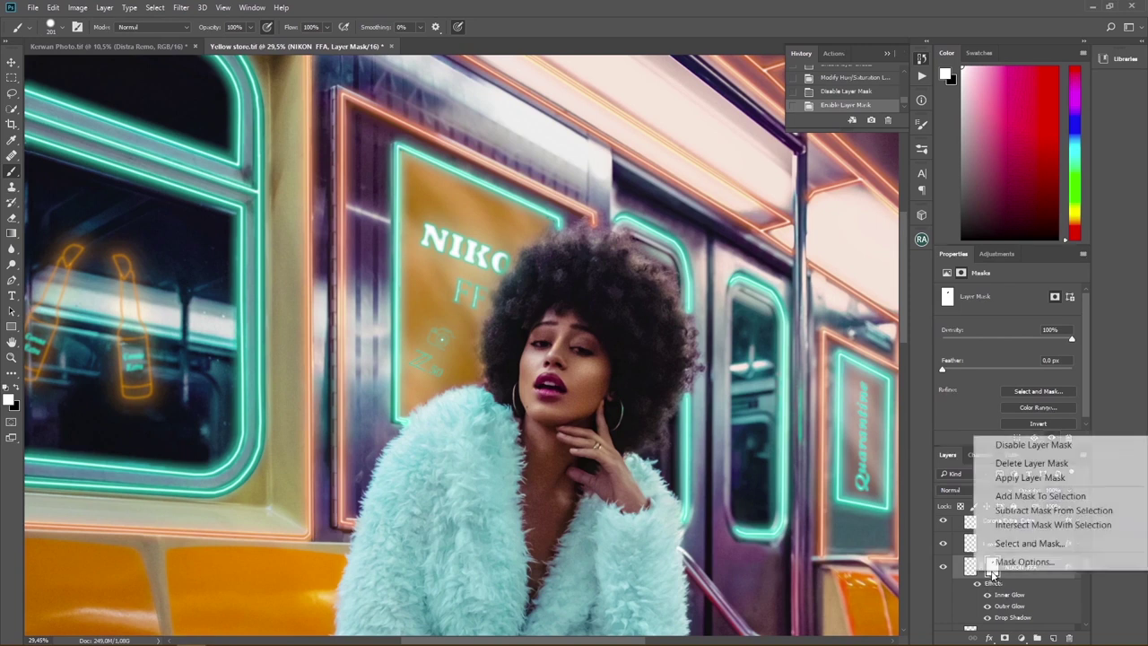
pyautogui.click(1027, 444)
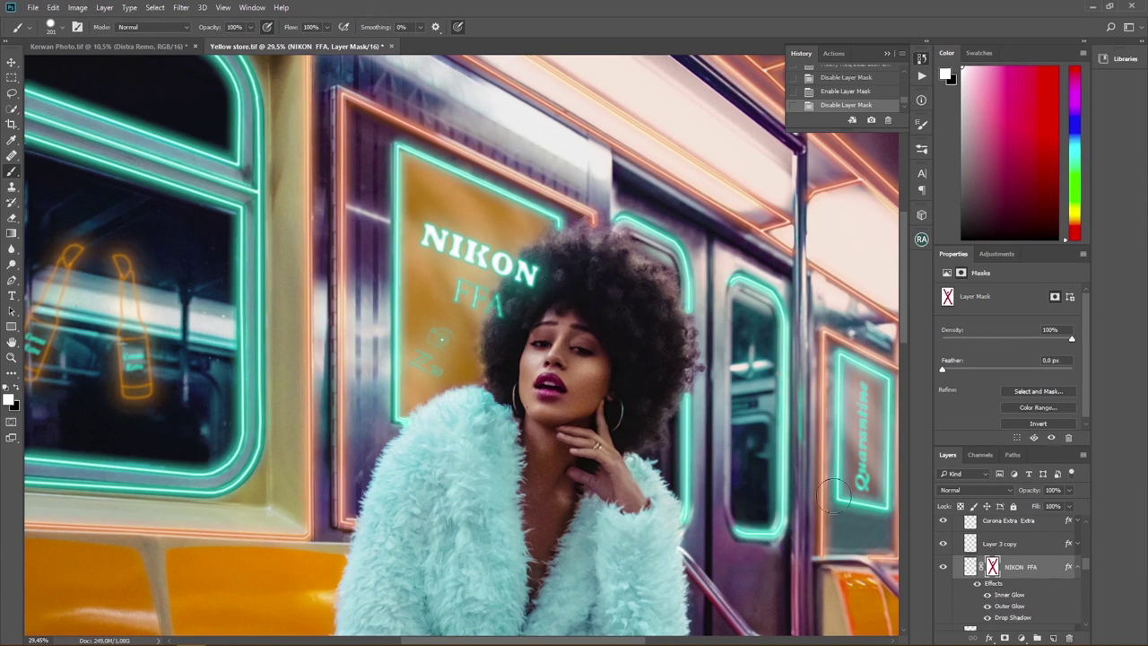
pyautogui.rightClick(993, 568)
pyautogui.click(1062, 446)
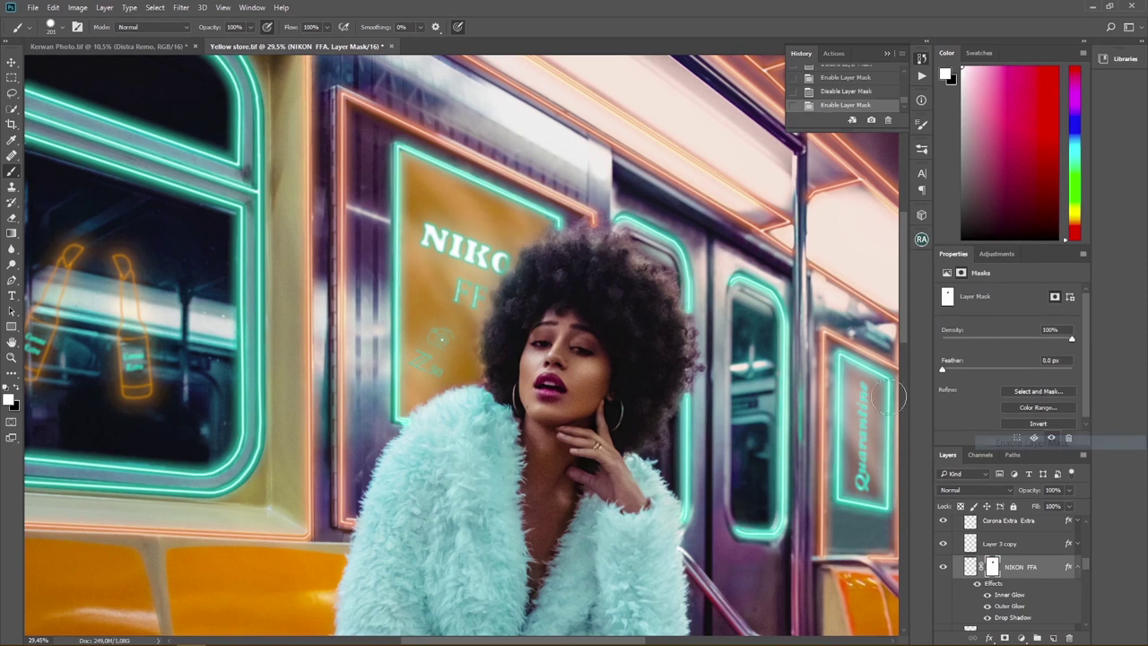
pyautogui.scroll(-3, 519, 284)
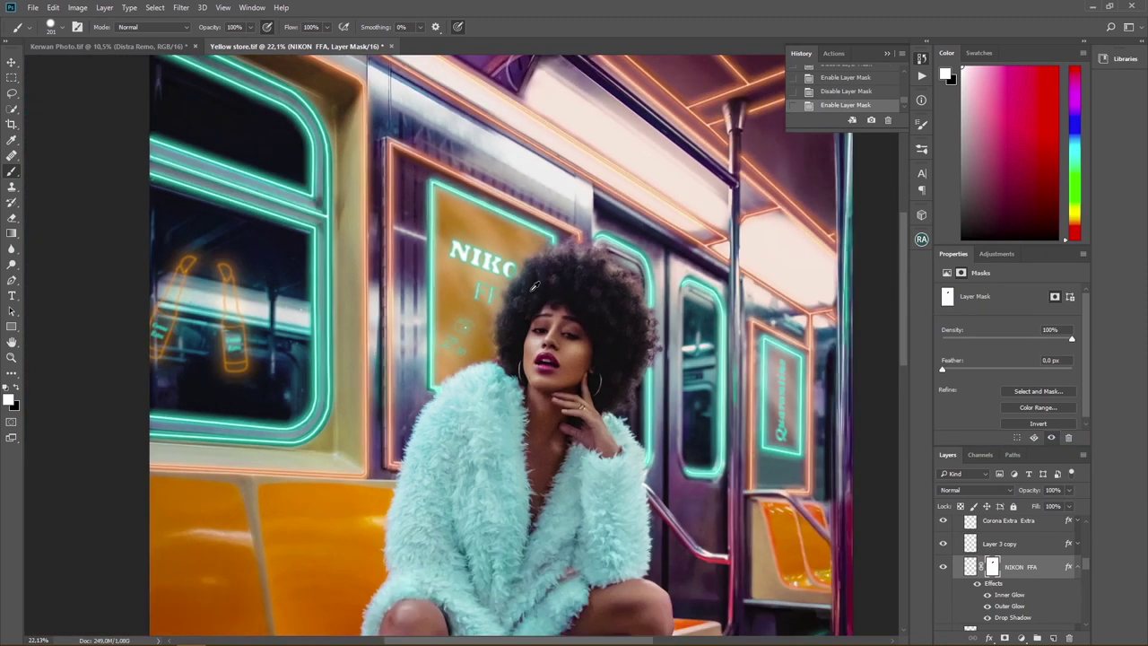
pyautogui.scroll(4, 529, 287)
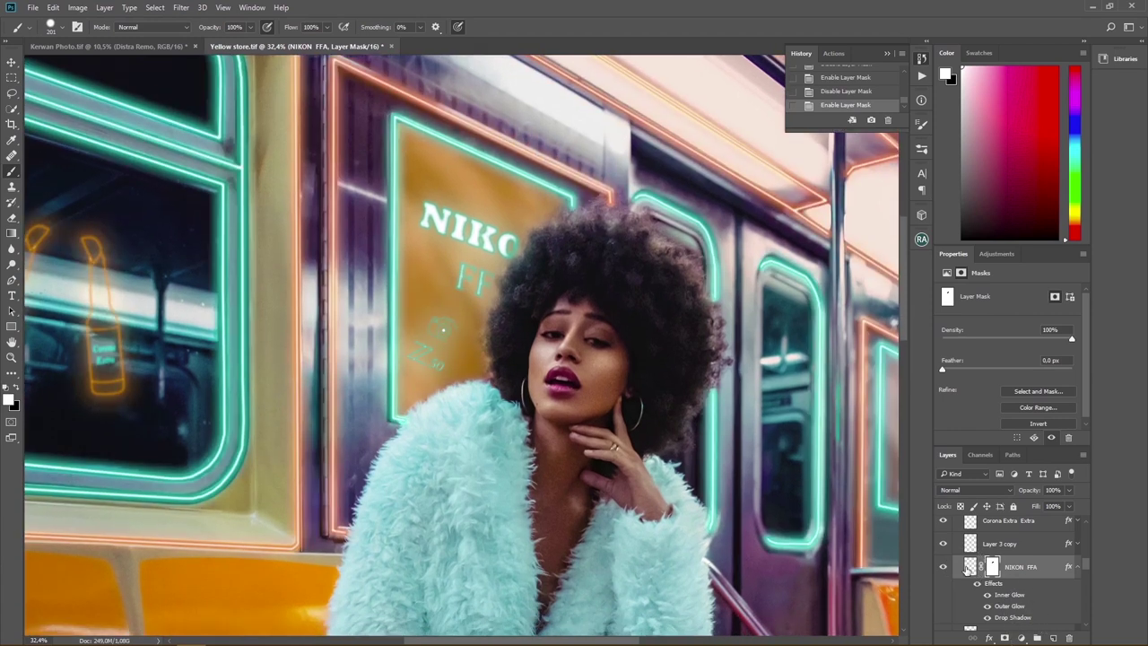
# - Start a Free Transform on the NIKON FFA layer's lettering and view the available modes such as Skew, Distort, Perspective and Warp
pyautogui.click(969, 566)
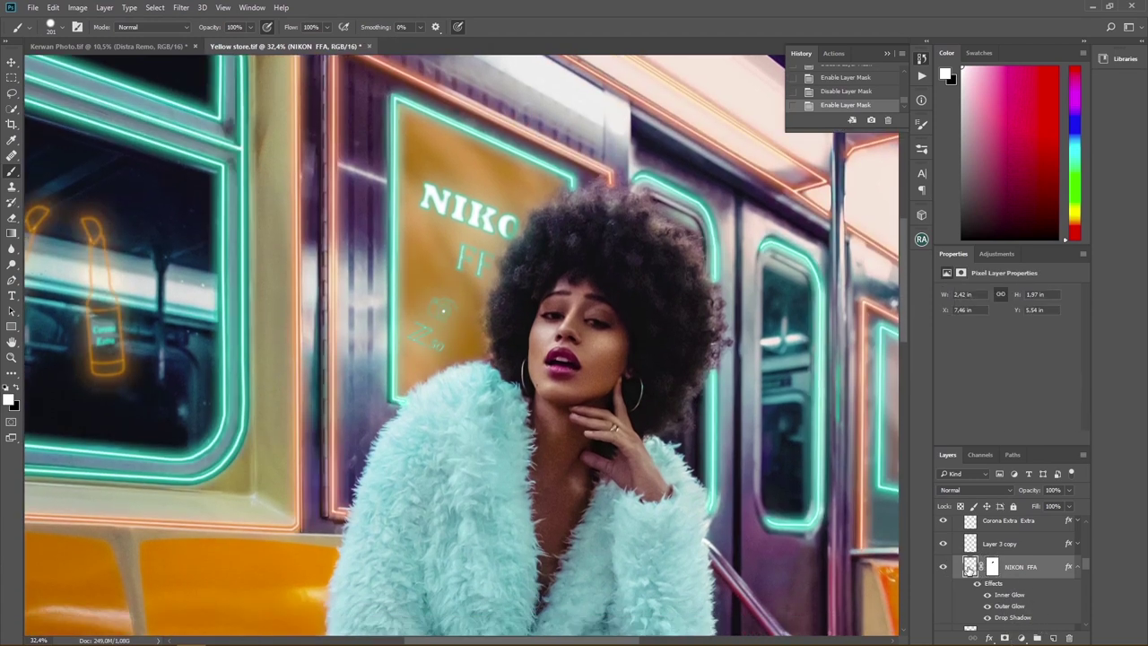
pyautogui.hotkey('ctrl', 't')
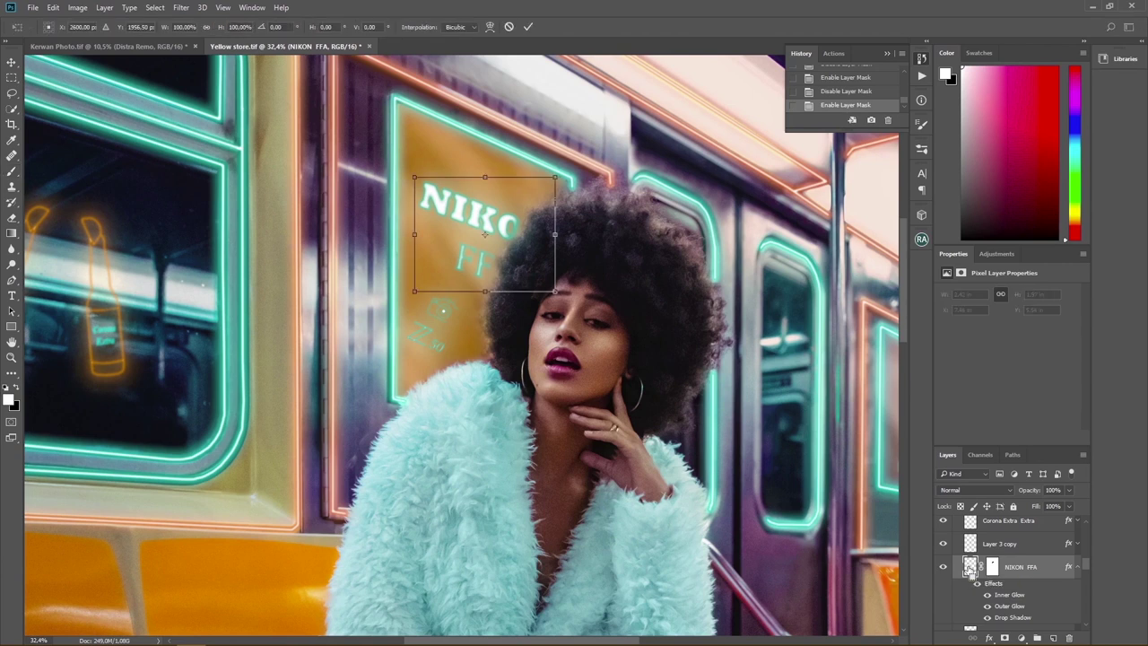
pyautogui.rightClick(494, 213)
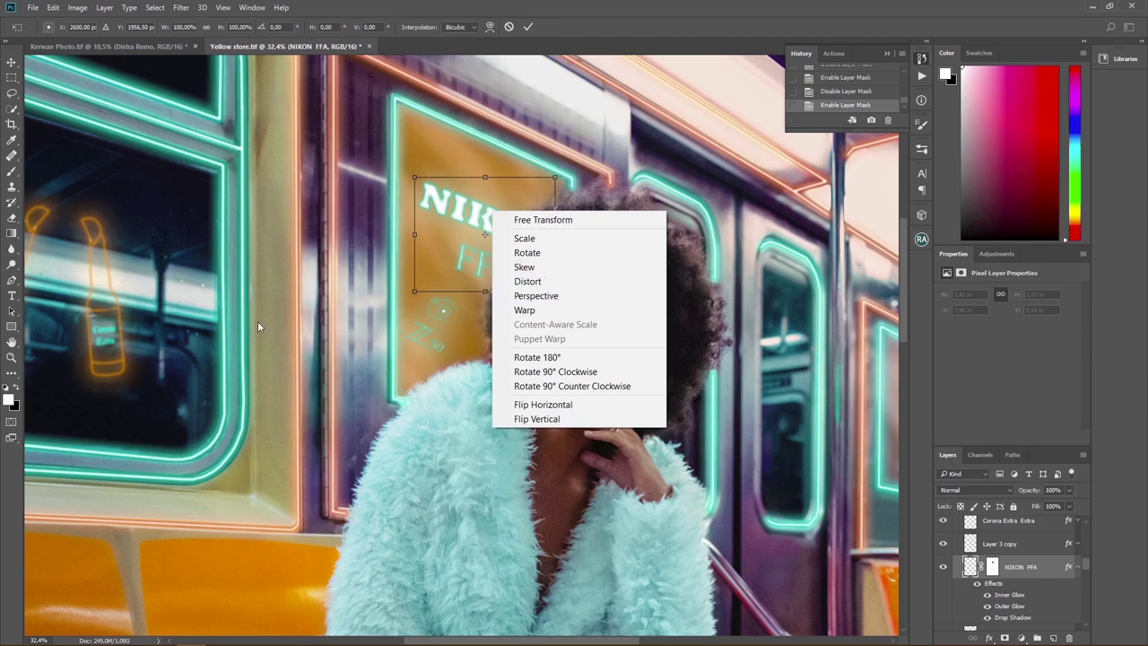
pyautogui.click(613, 7)
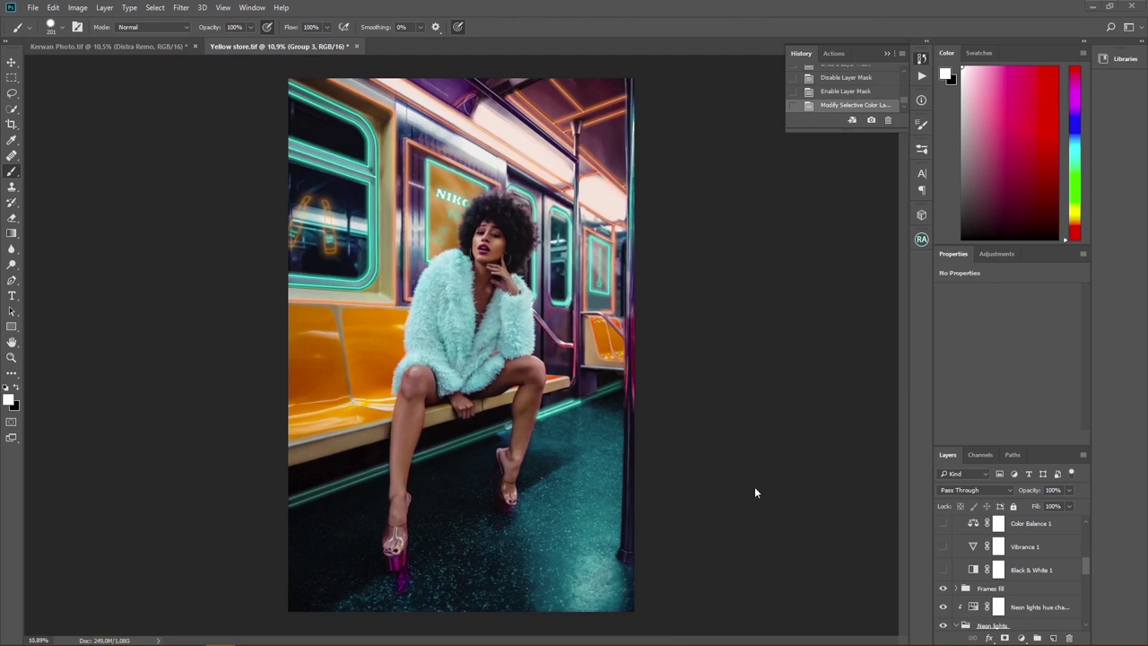
# - Open the settings of the Black & White 1 adjustment layer and make the layer visible
pyautogui.click(1036, 574)
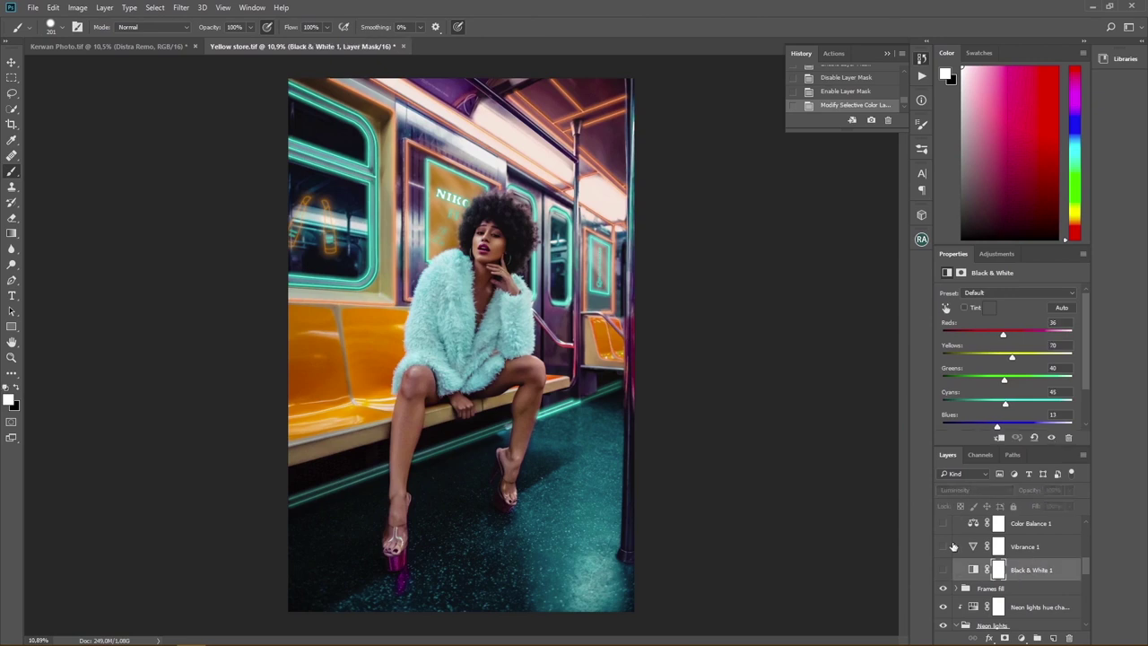
pyautogui.click(943, 571)
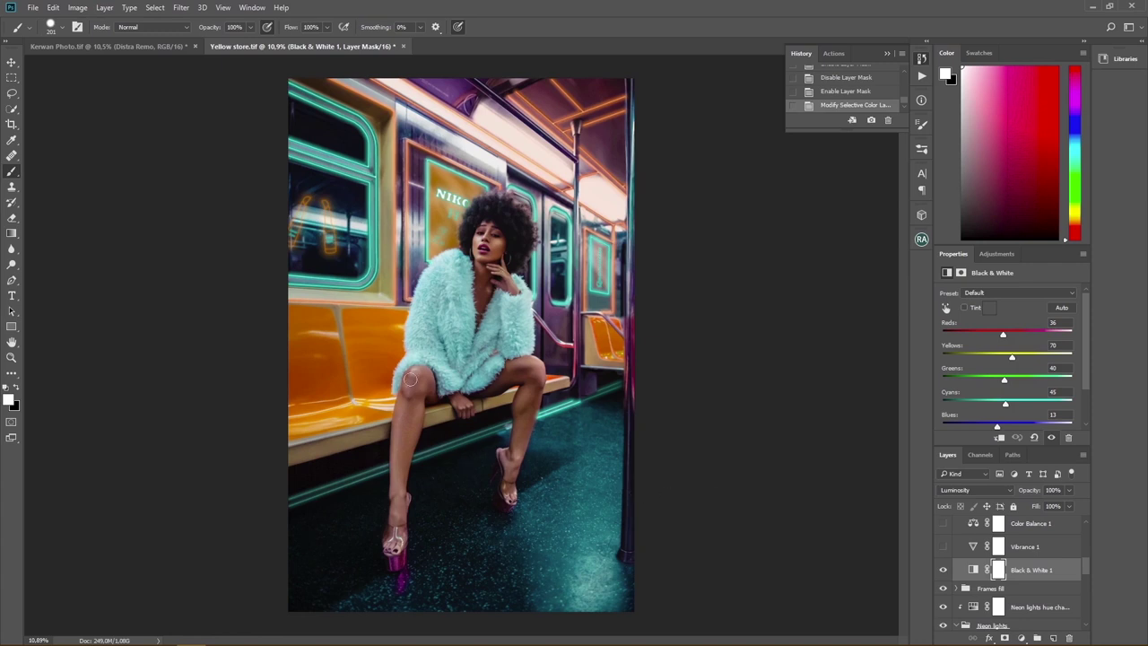
# - Compare the image with the Black & White 1 layer hidden and shown, and make the Vibrance 1 adjustment layer visible
pyautogui.click(942, 571)
pyautogui.click(943, 570)
pyautogui.scroll(1, 1028, 569)
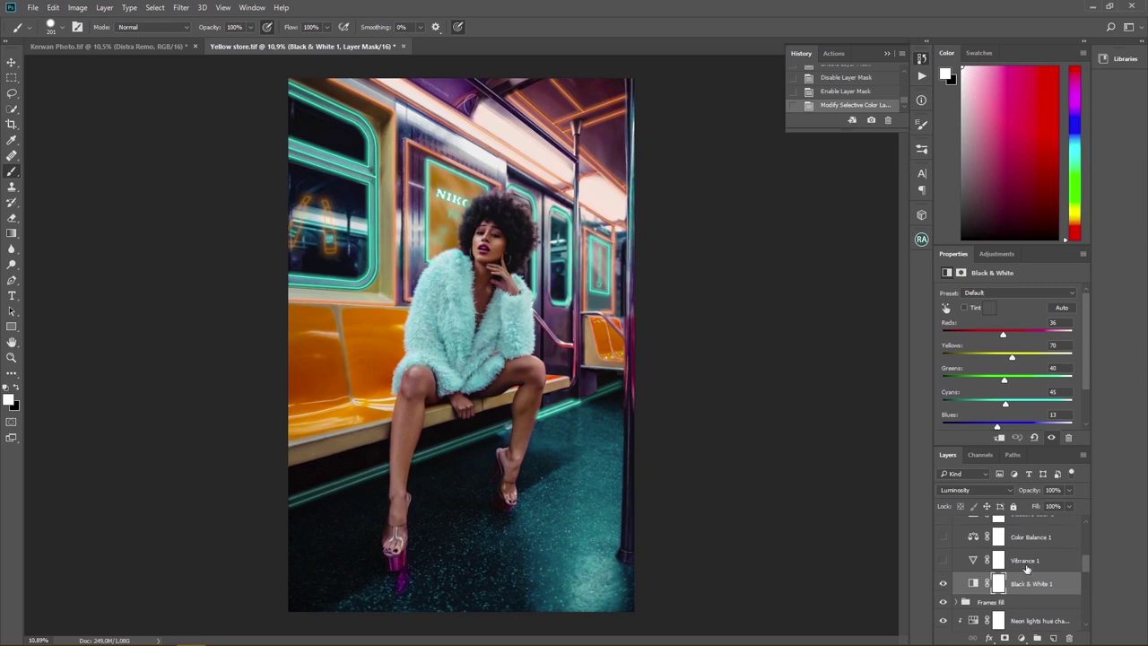
pyautogui.click(952, 566)
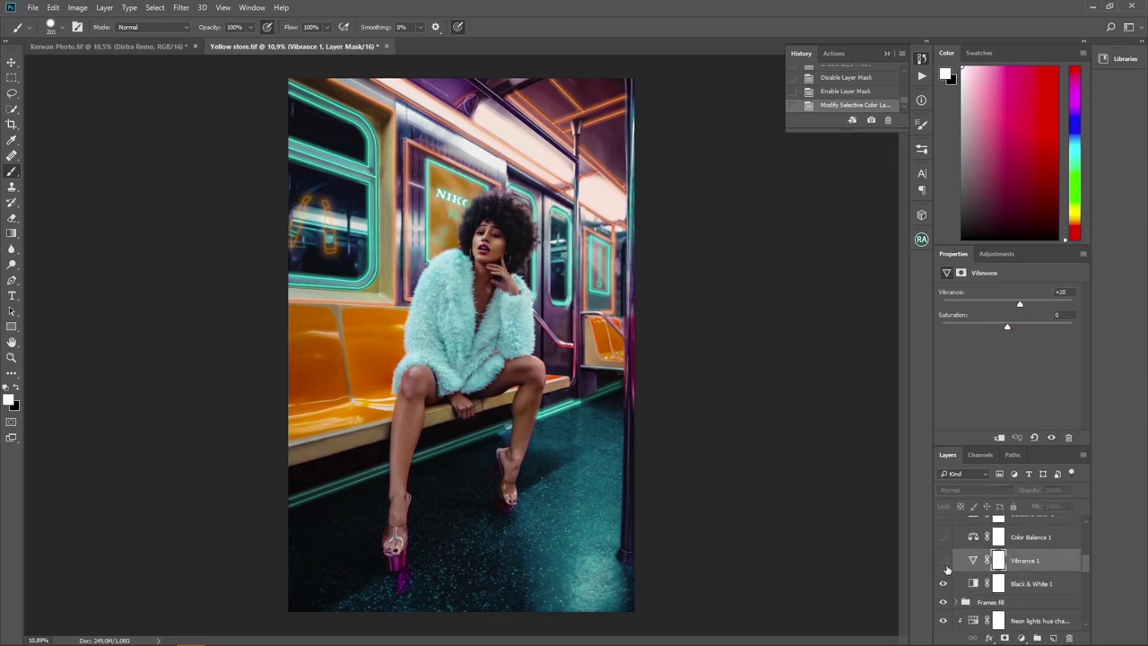
pyautogui.click(942, 560)
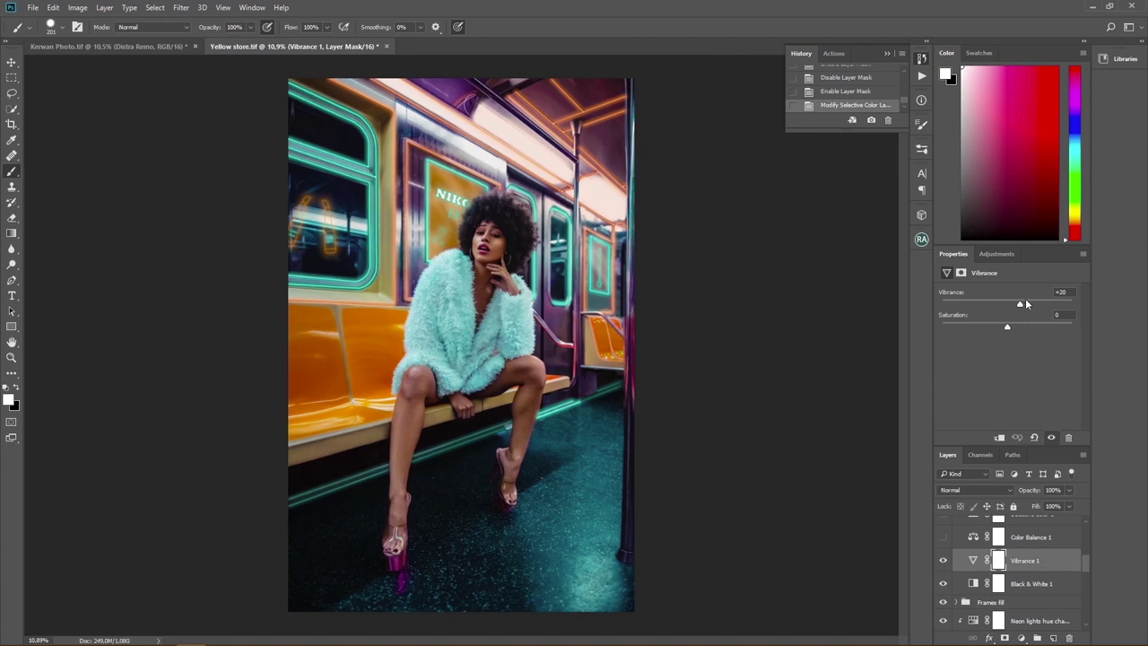
# - Make the Color Balance 1 layer visible, compare the image without and with it, and view its Shadows tone settings
pyautogui.click(1034, 539)
pyautogui.click(943, 537)
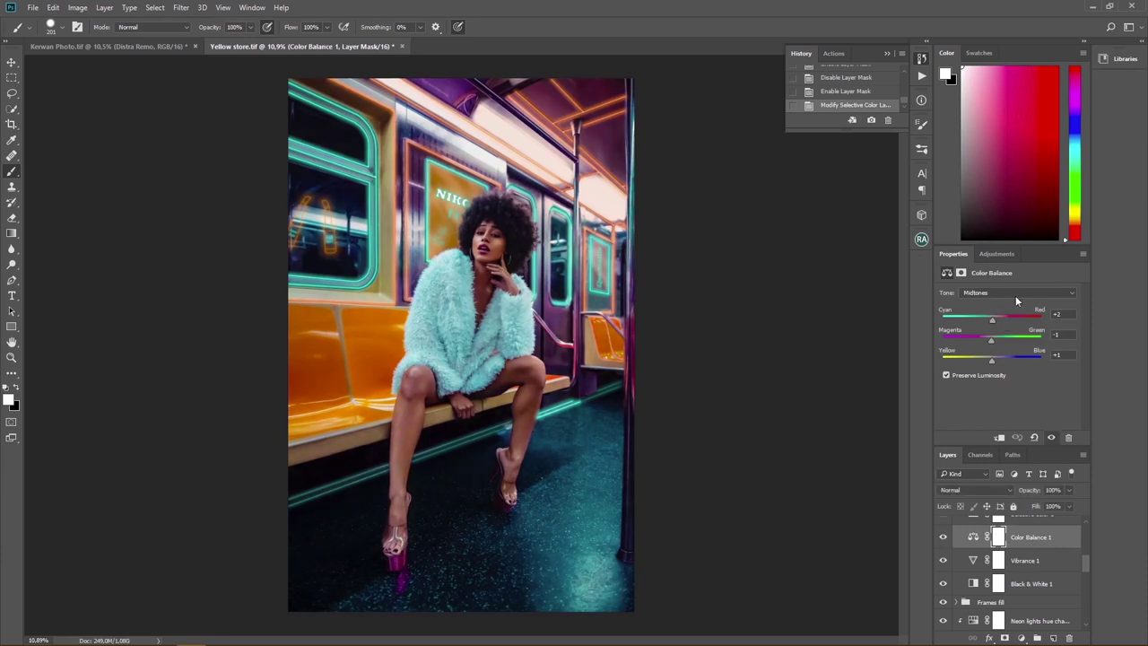
pyautogui.click(942, 537)
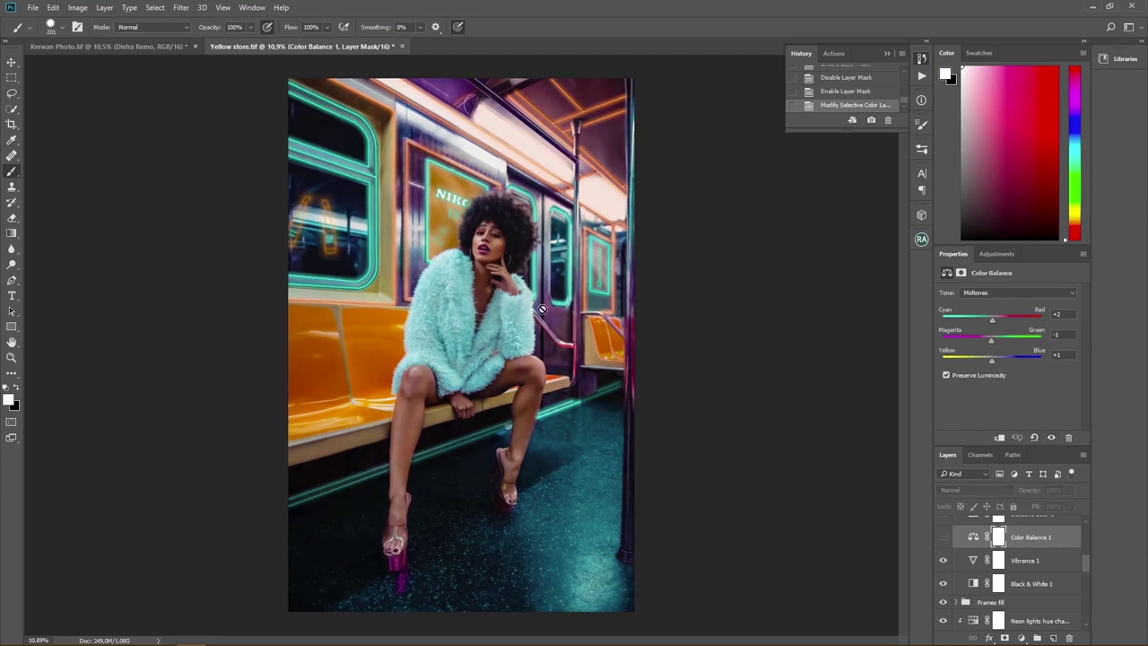
pyautogui.click(942, 537)
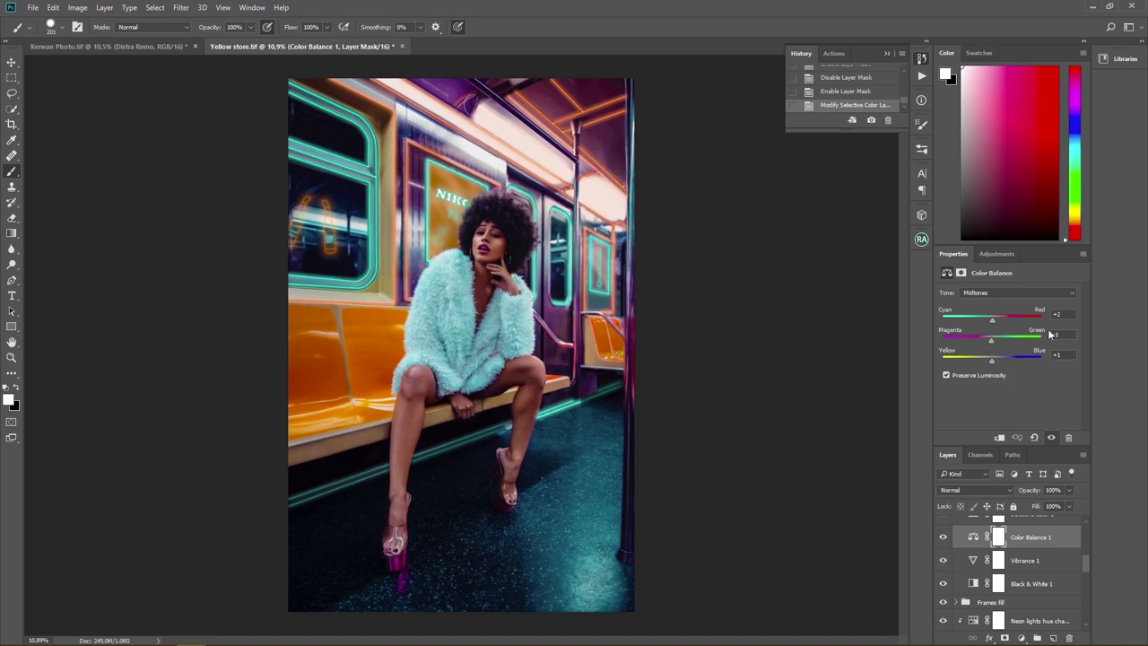
pyautogui.click(1022, 291)
pyautogui.click(1013, 303)
pyautogui.scroll(2, 968, 563)
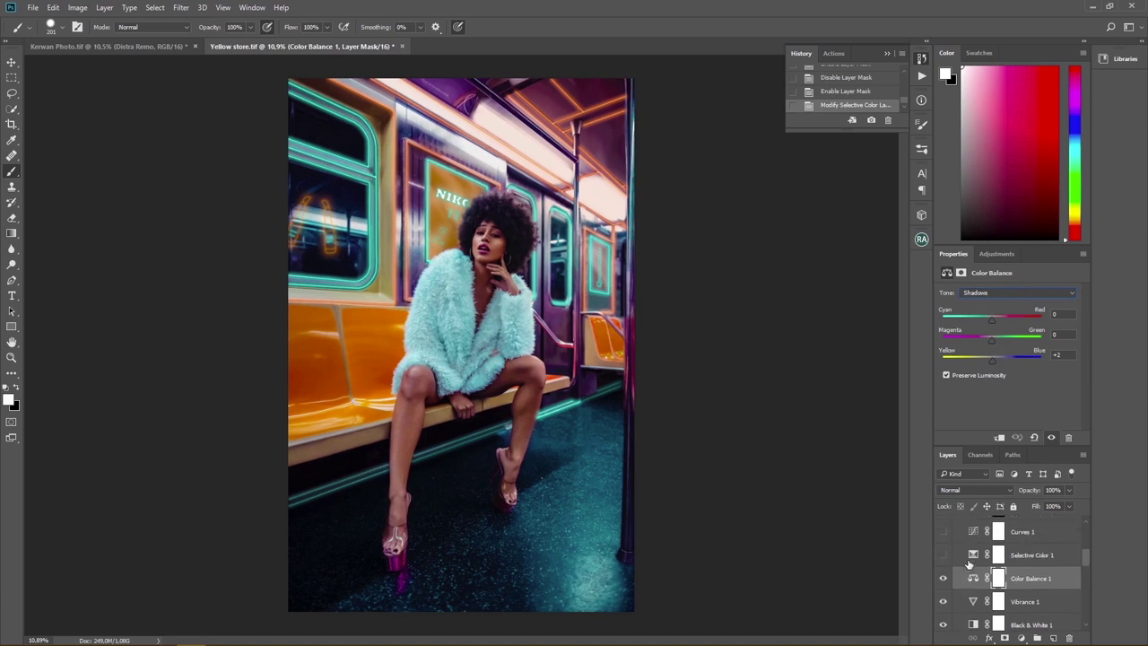
# - Turn on the Selective Color 1 and Curves 1 adjustment layers in Group 3
pyautogui.click(1036, 557)
pyautogui.click(942, 556)
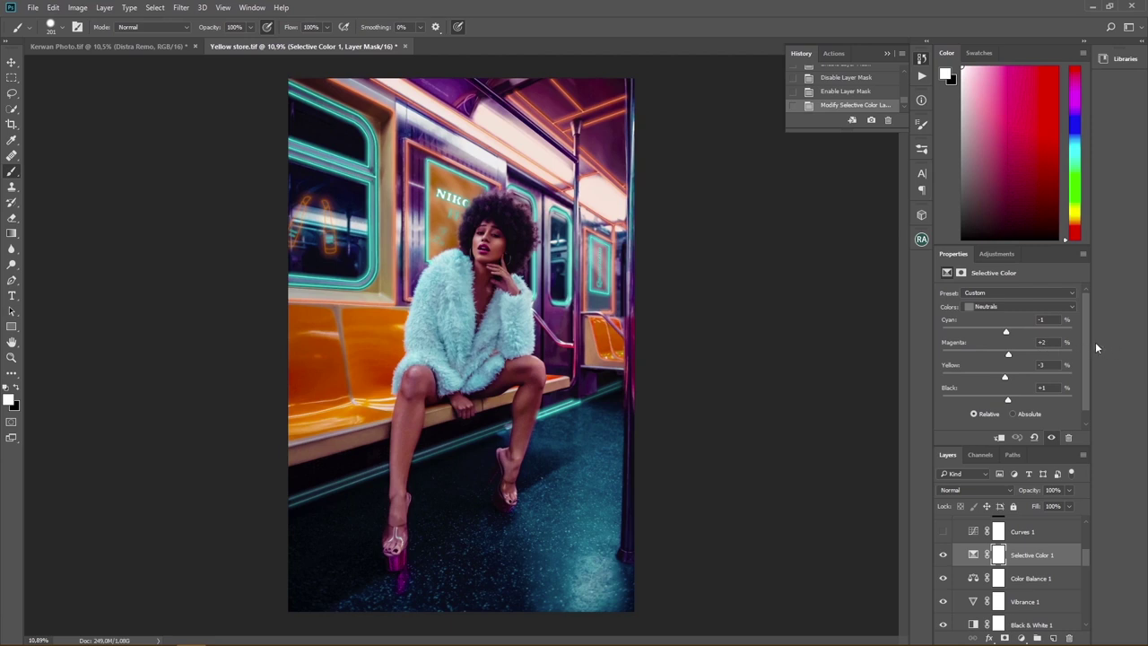
pyautogui.scroll(3, 1040, 574)
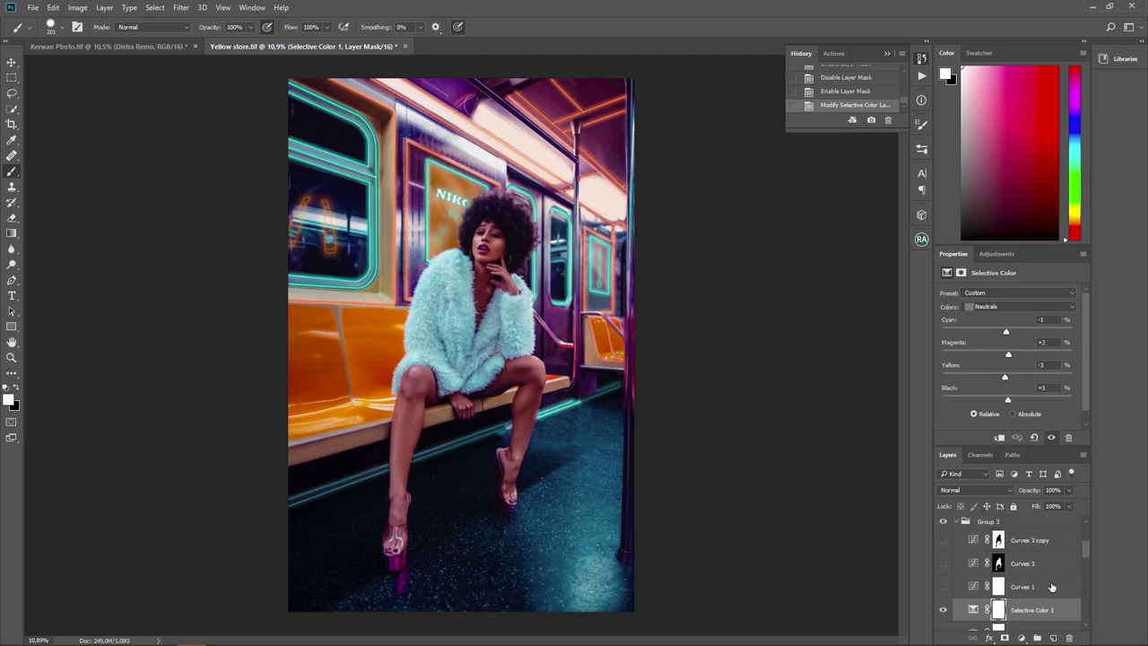
pyautogui.click(1051, 587)
pyautogui.click(941, 588)
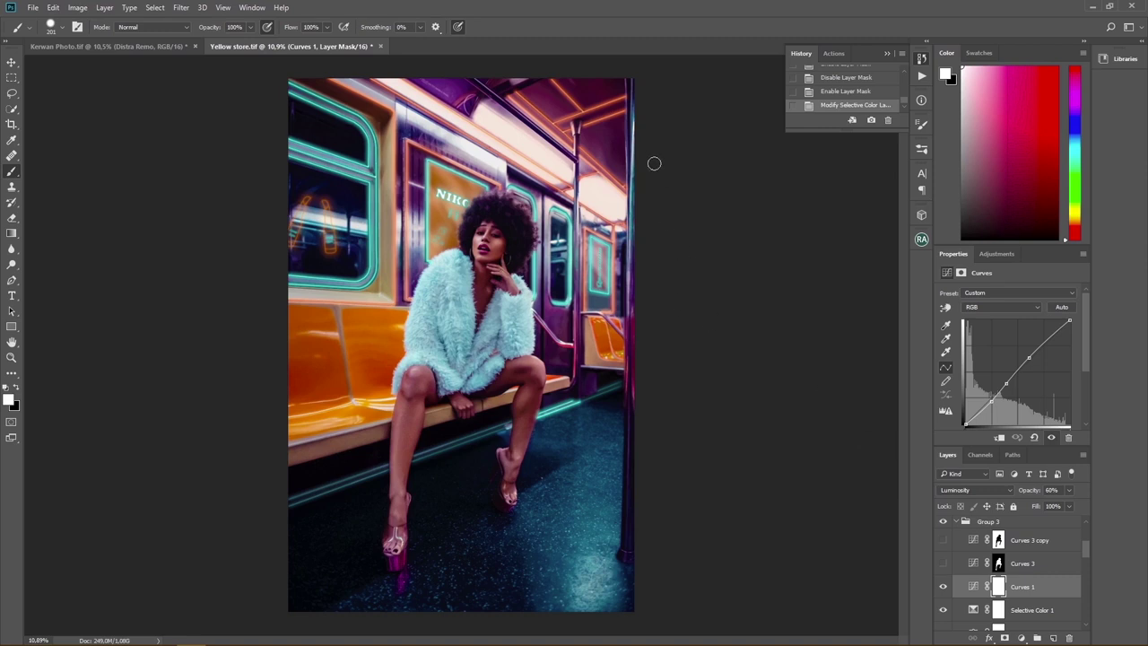
# - Try the Normal blending mode on the Curves 1 layer and return it to Luminosity
pyautogui.click(984, 488)
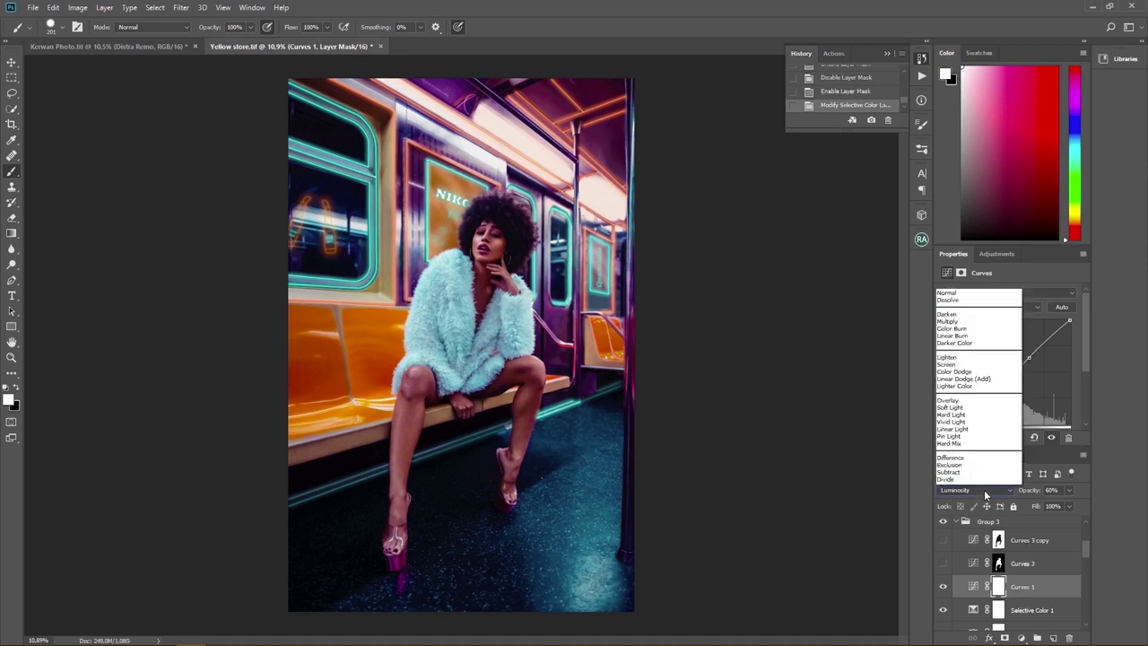
pyautogui.click(947, 257)
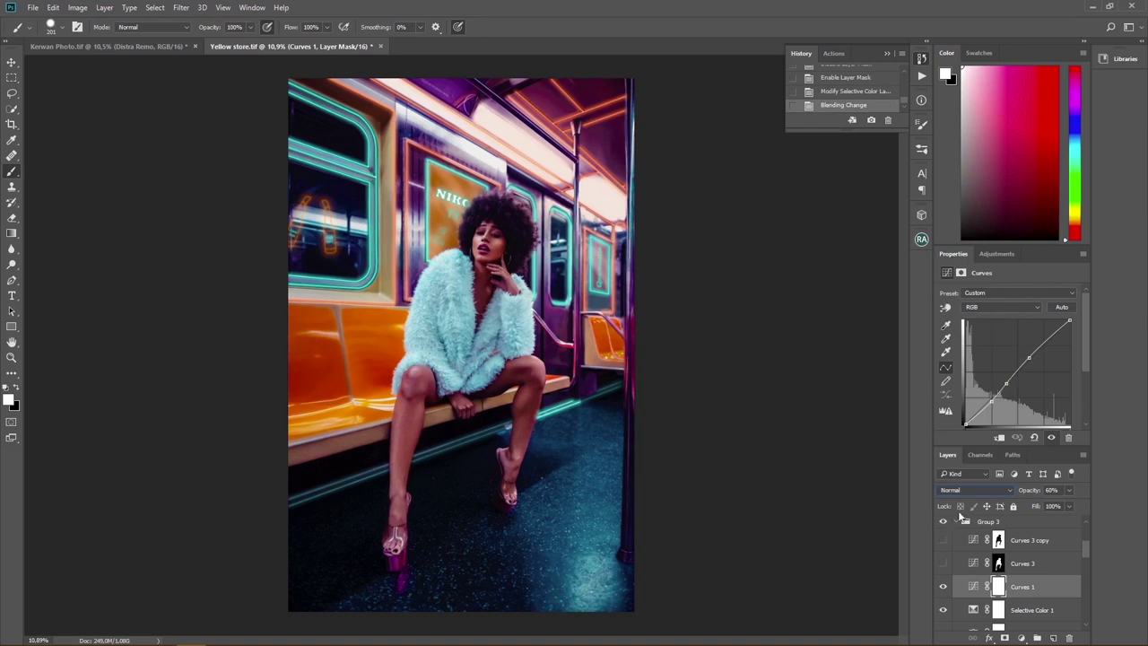
pyautogui.click(978, 490)
pyautogui.click(968, 480)
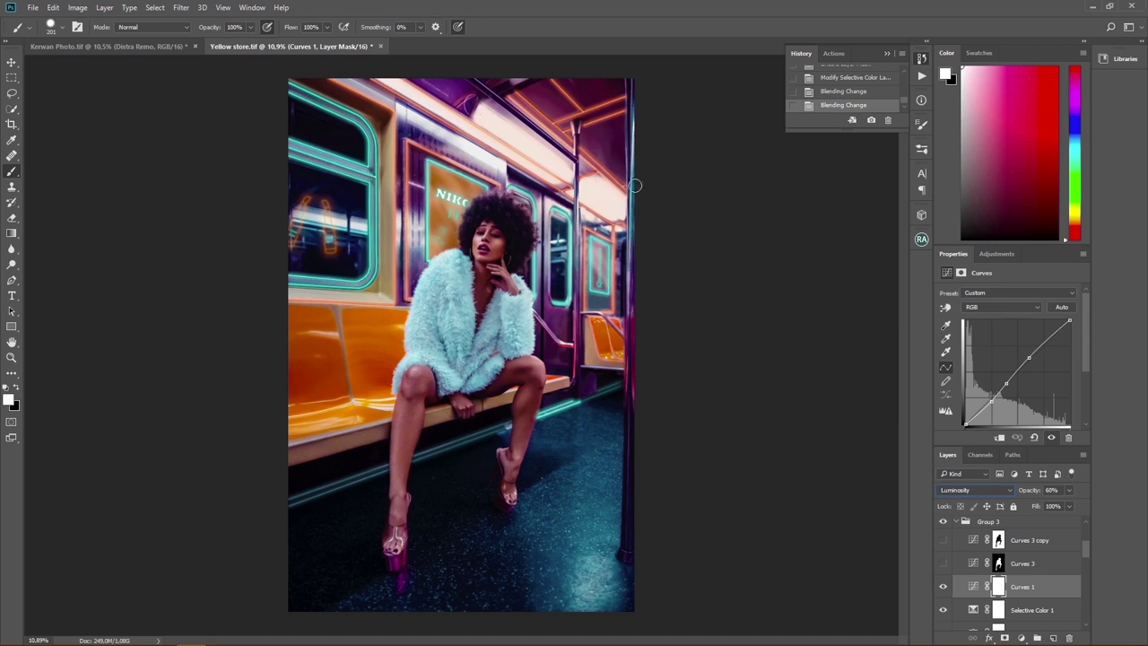
# - Turn on the masked Curves 3 and Curves 3 copy layers for the woman and the background
pyautogui.click(1058, 568)
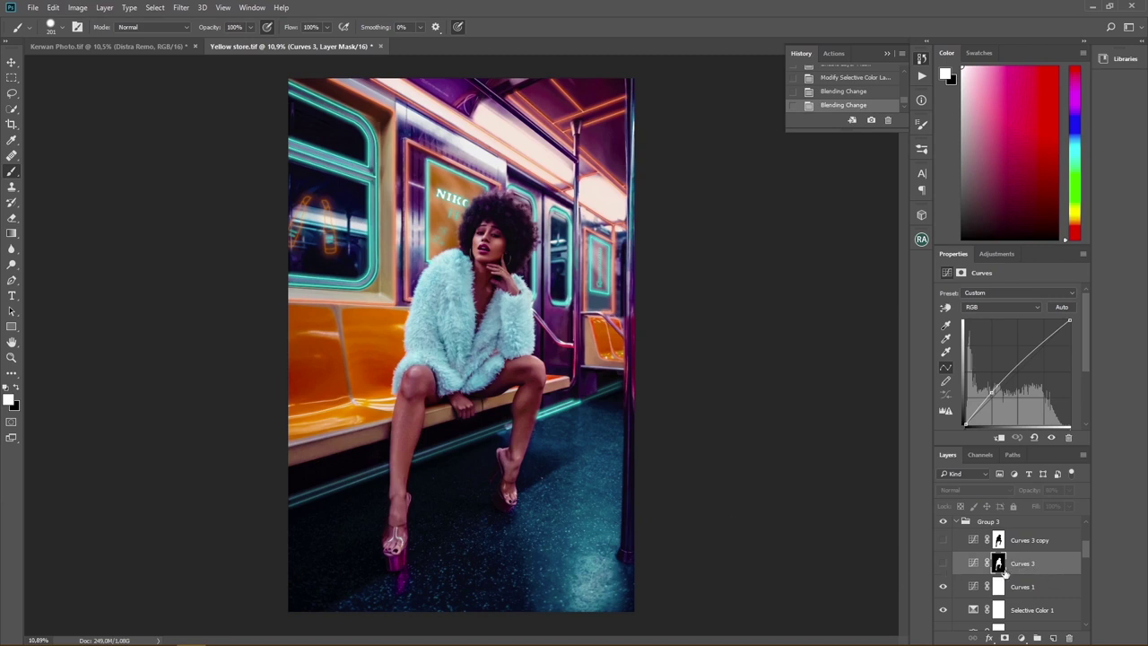
pyautogui.click(943, 564)
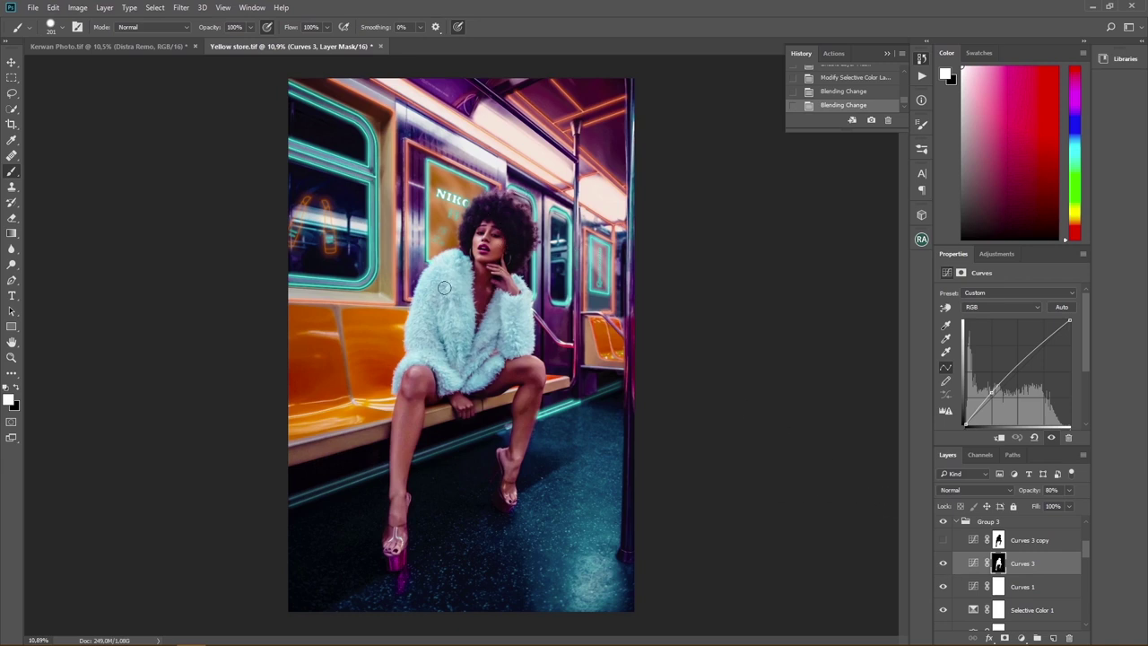
pyautogui.click(1011, 550)
pyautogui.click(943, 540)
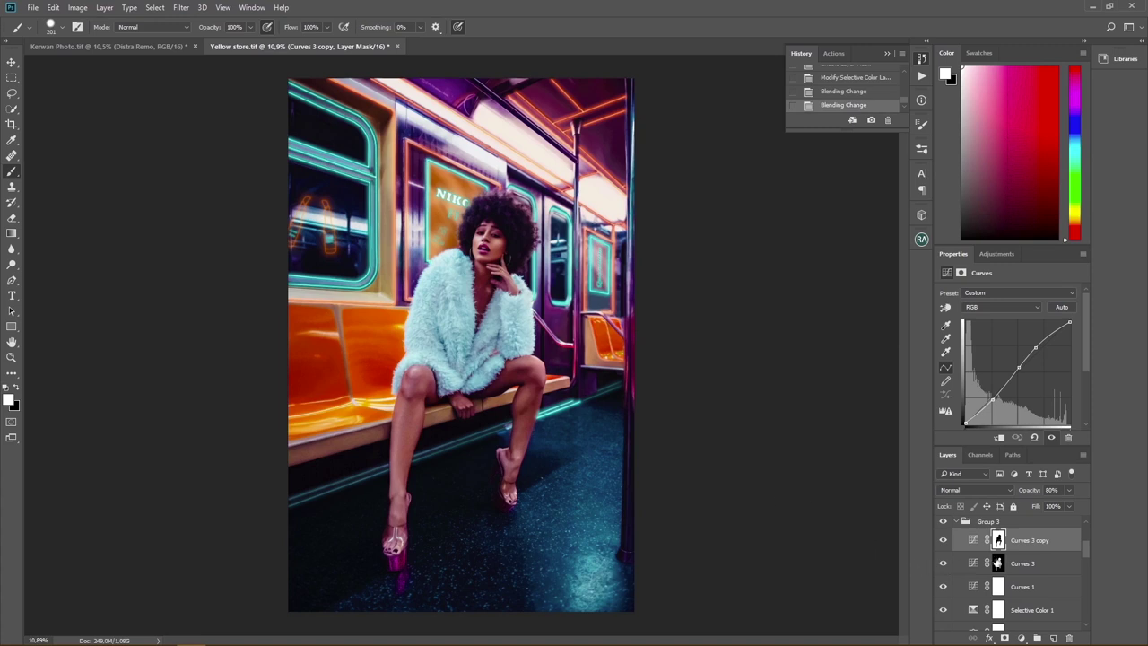
# - Compare the image with all Group 3 colour adjustments hidden and shown
pyautogui.click(961, 529)
pyautogui.click(943, 526)
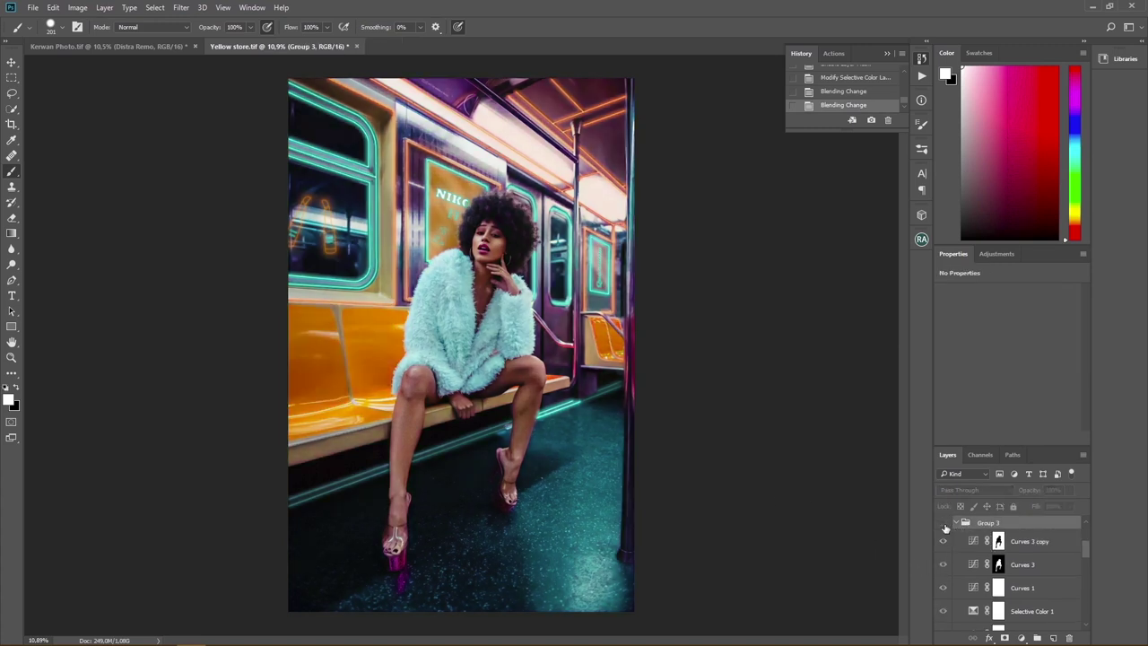
pyautogui.click(943, 525)
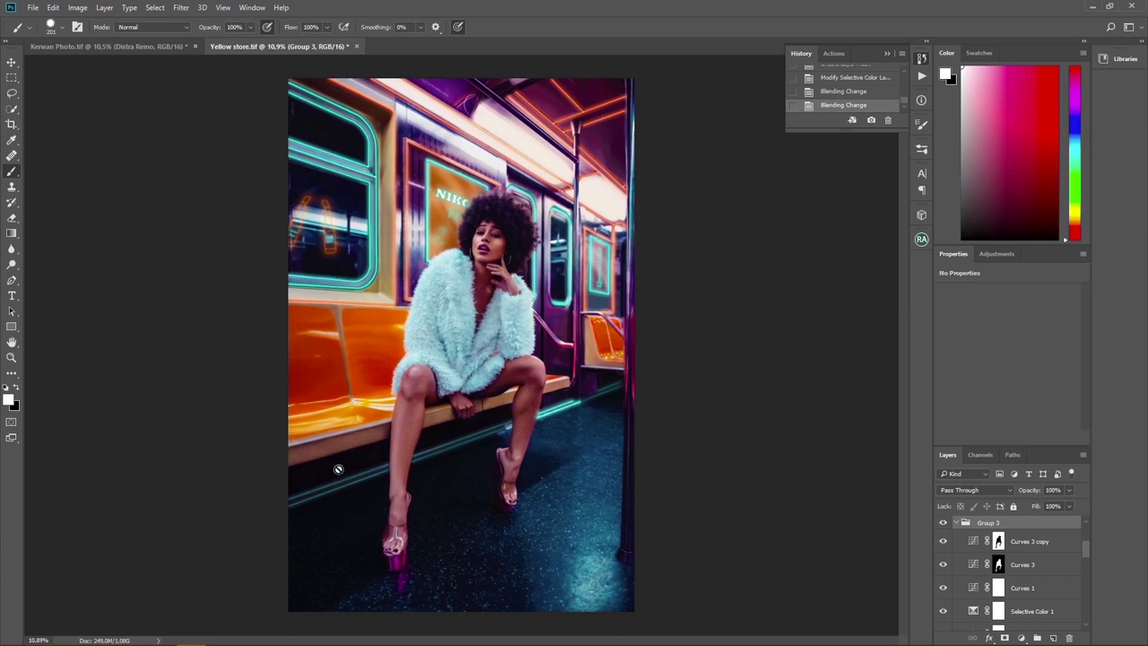
pyautogui.click(943, 524)
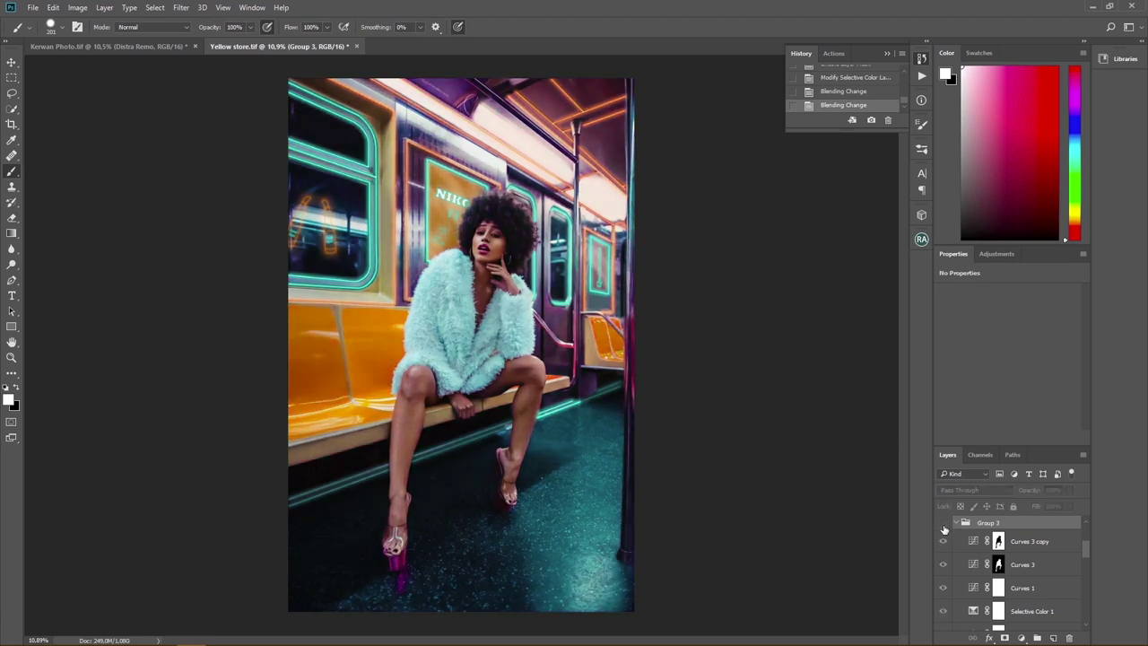
pyautogui.click(943, 523)
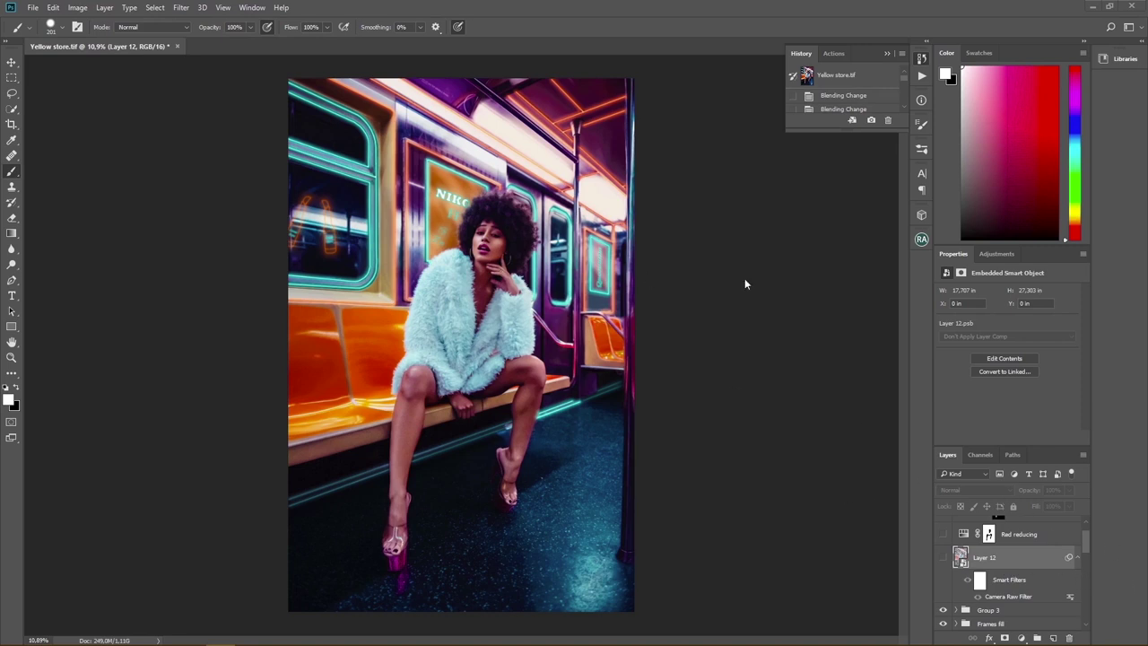
# - Make the Layer 12 smart object with its Camera Raw Filter visible and compare the image without and with it
pyautogui.click(943, 557)
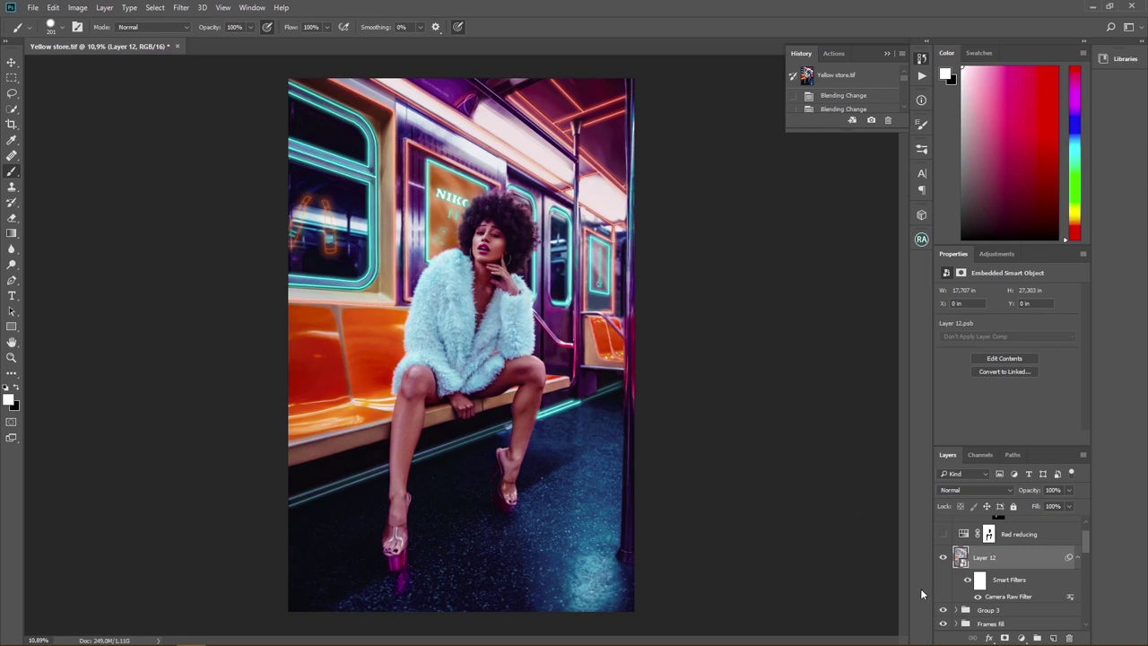
pyautogui.click(944, 560)
pyautogui.click(943, 557)
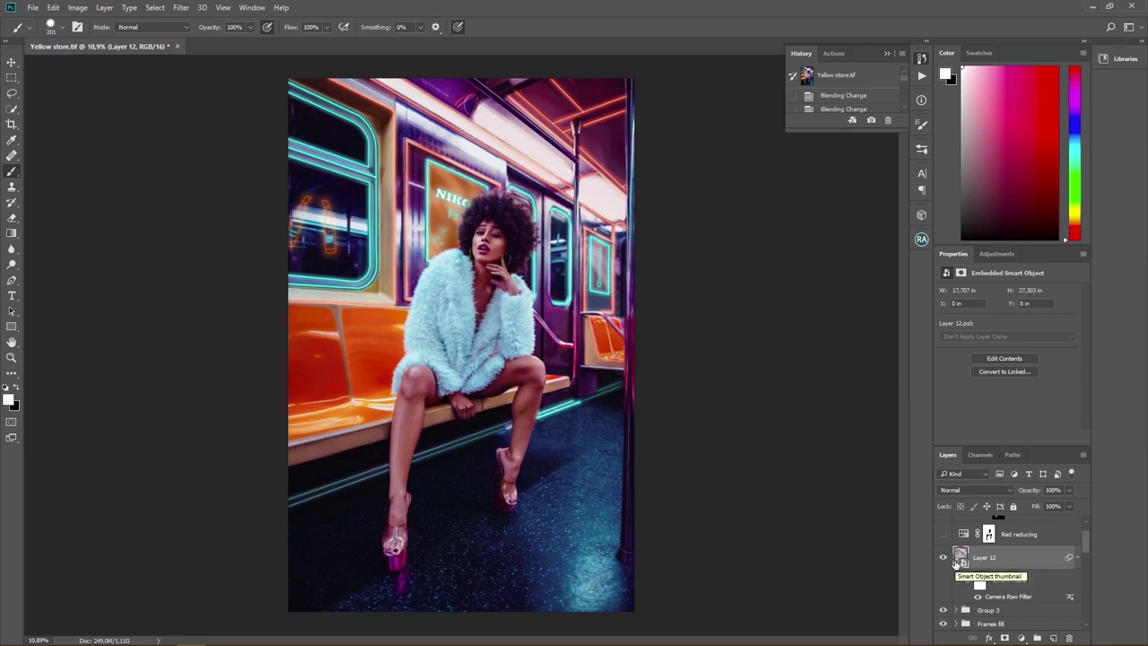
# - Make the Red reducing Hue/Saturation layer visible, compare the image without and with it, and open its layer mask properties
pyautogui.scroll(2, 1019, 580)
pyautogui.click(1030, 565)
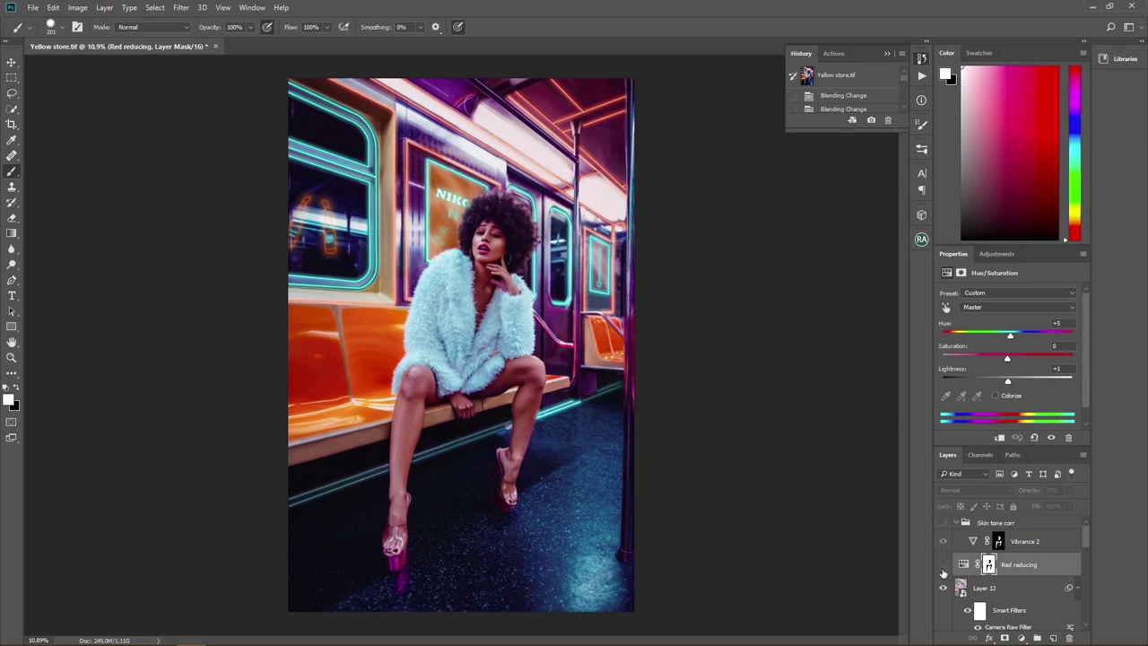
pyautogui.click(942, 565)
pyautogui.click(964, 565)
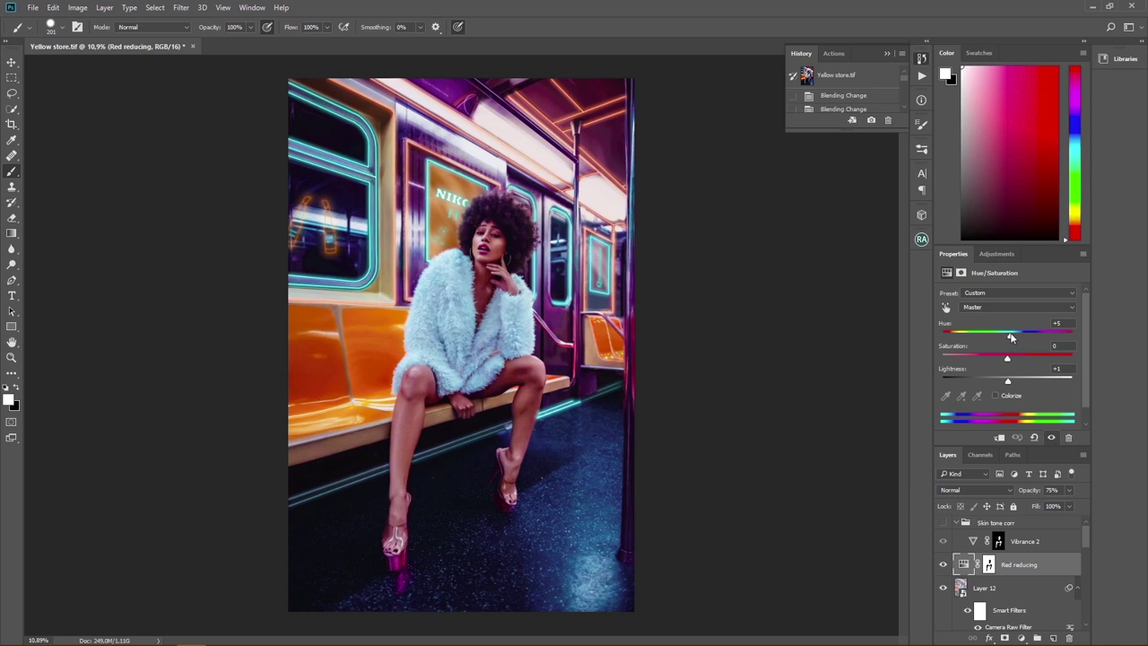
pyautogui.click(944, 564)
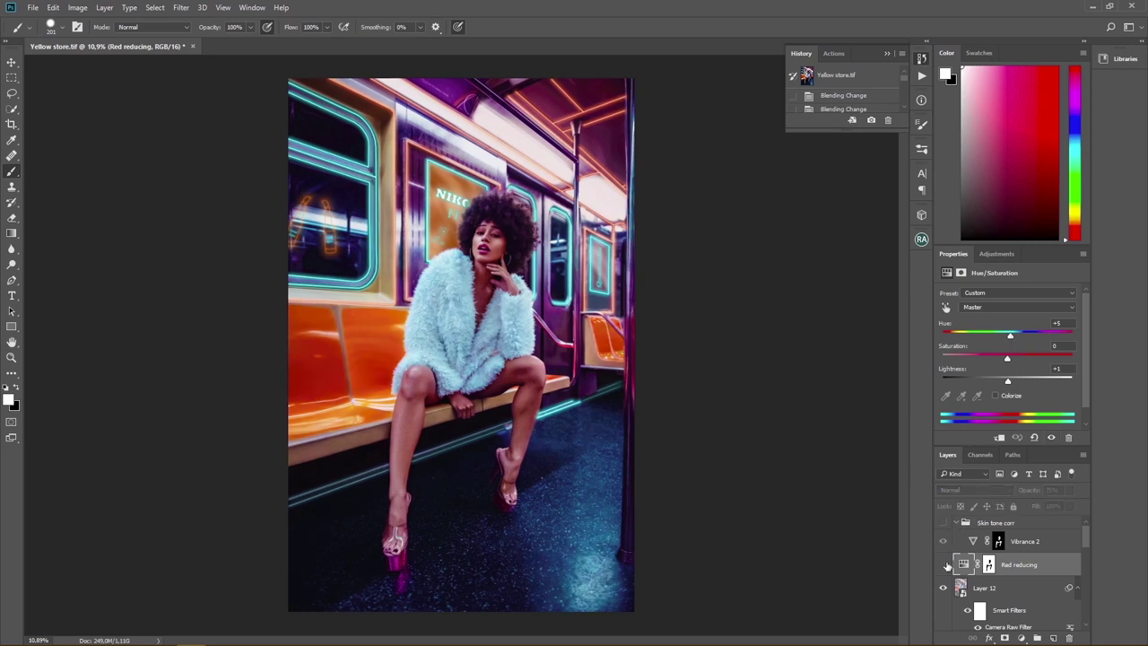
pyautogui.click(945, 564)
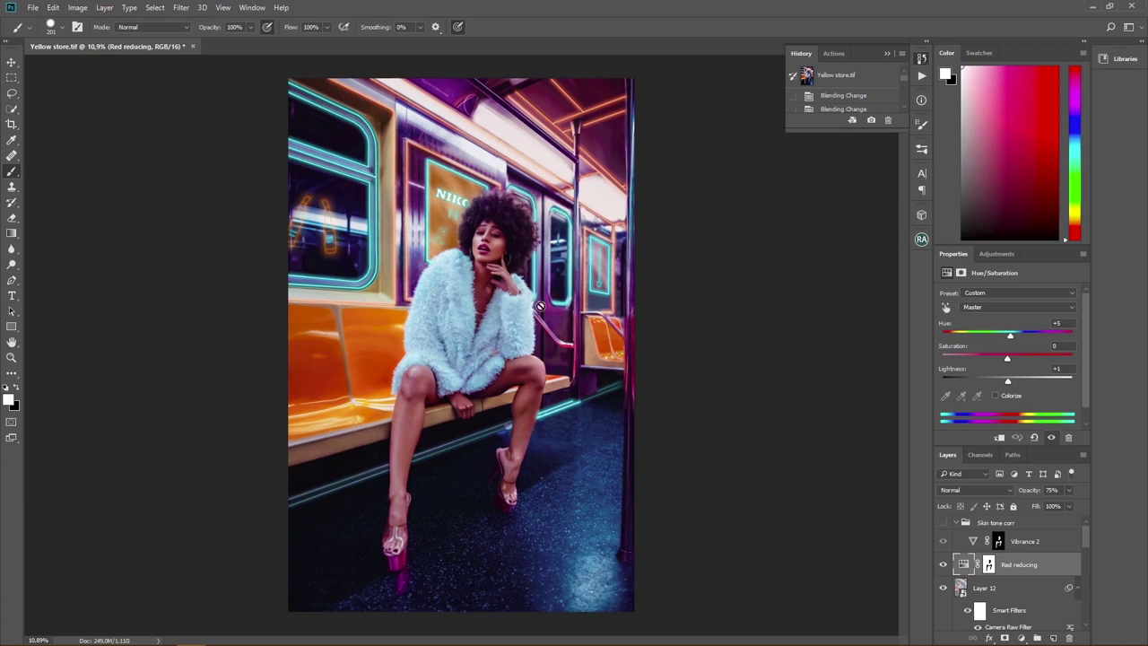
pyautogui.click(988, 565)
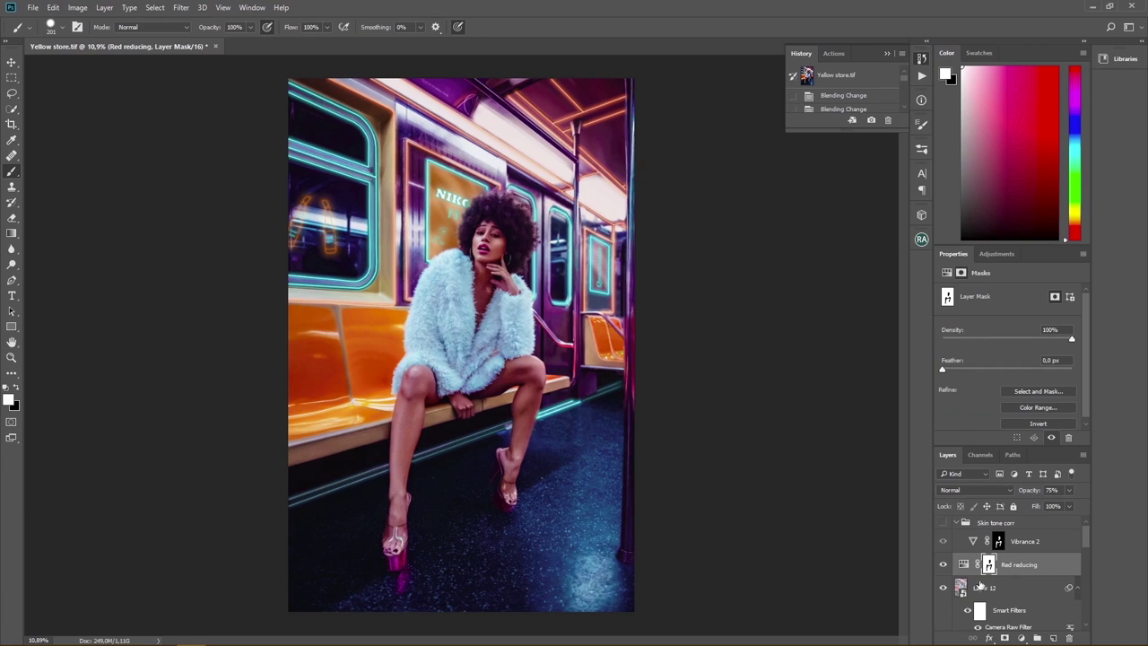
# - Make the Skin tone corr group visible and set the Vibrance 2 layer's vibrance to -4
pyautogui.click(973, 542)
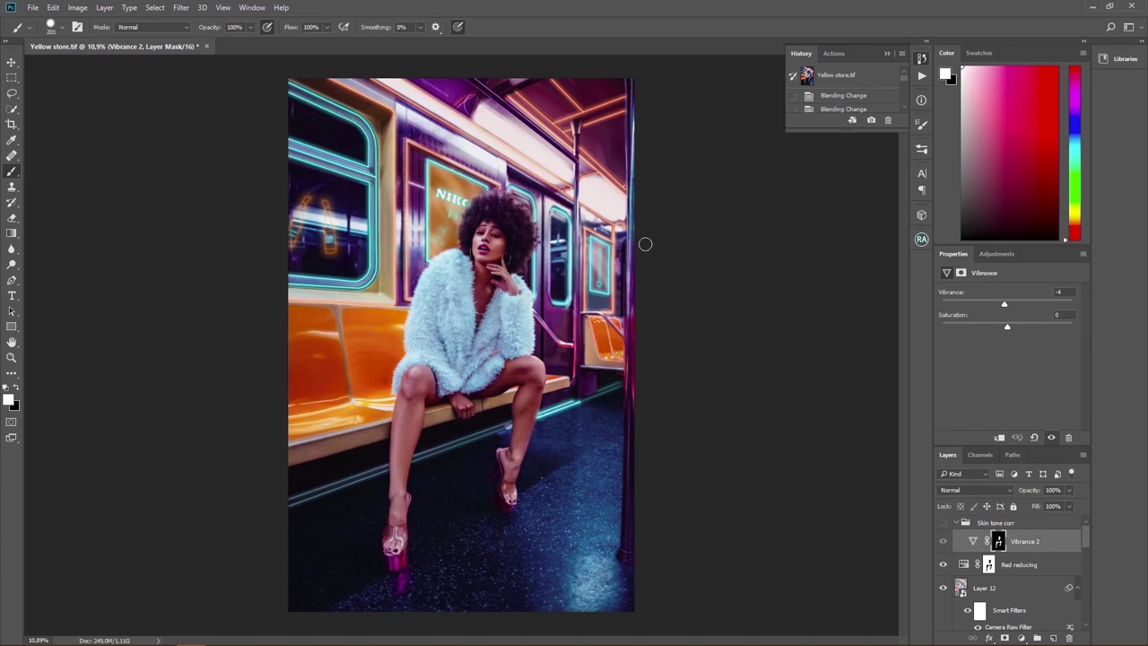
pyautogui.click(974, 542)
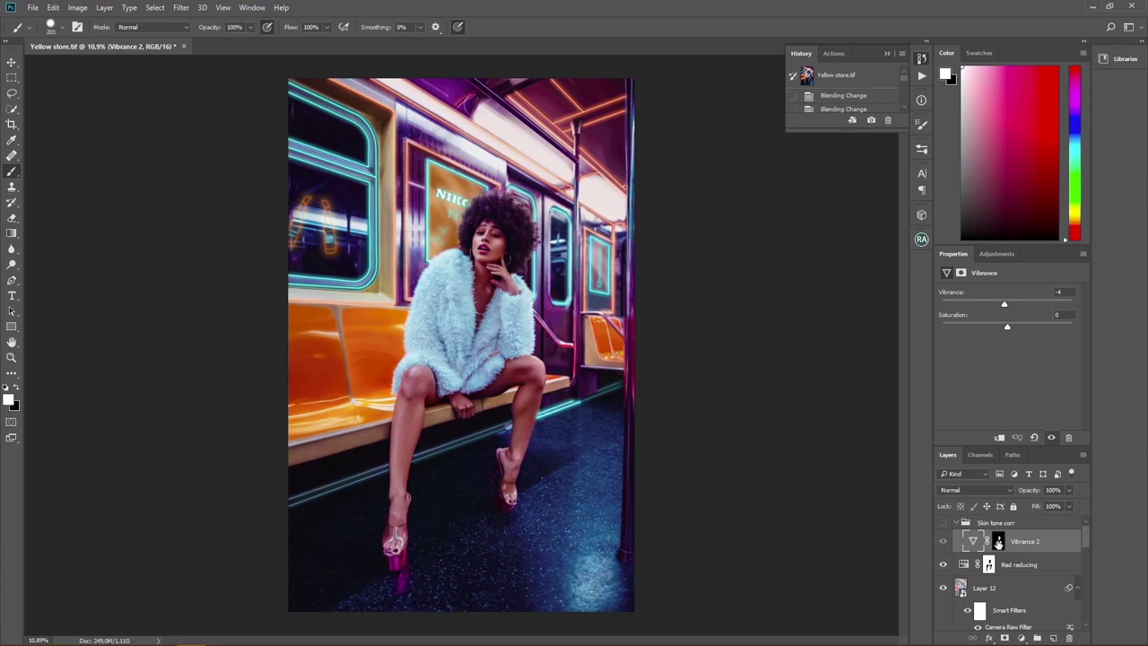
pyautogui.click(942, 521)
pyautogui.click(999, 543)
pyautogui.click(972, 540)
pyautogui.moveTo(1004, 306)
pyautogui.mouseDown()
pyautogui.moveTo(965, 306)
pyautogui.moveTo(995, 306)
pyautogui.mouseUp()
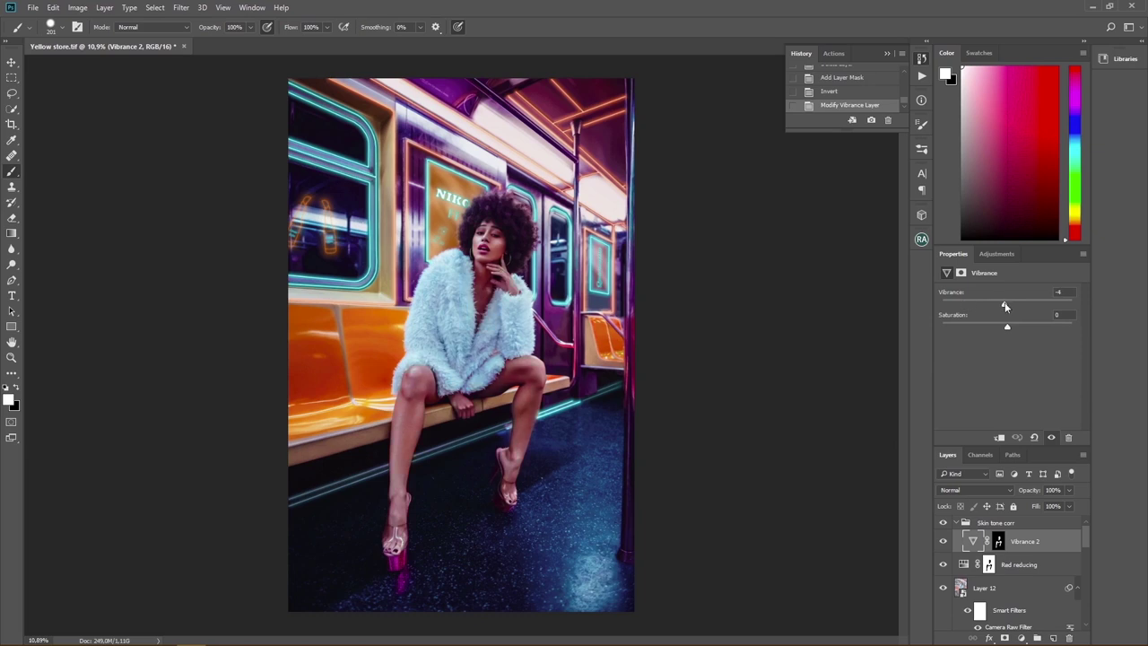
# - Replace the Vibrance 2 layer mask with a copy of the Red reducing mask and invert it
pyautogui.click(1033, 525)
pyautogui.hotkey('alt', '[')
pyautogui.hotkey('alt', '[')
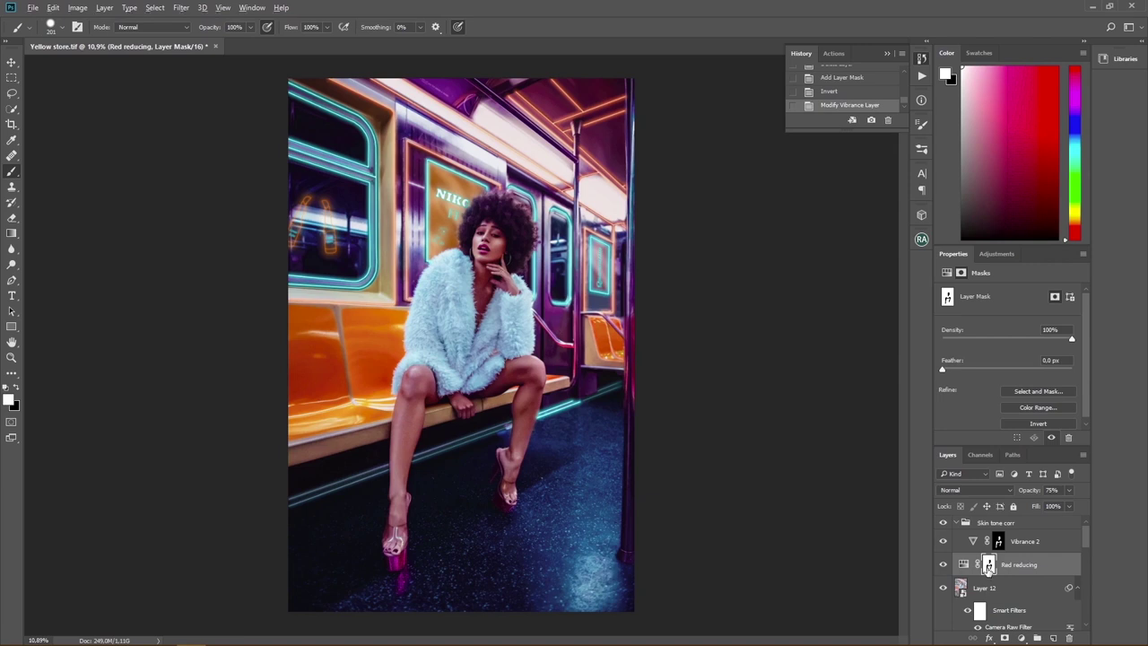
pyautogui.moveTo(988, 565); pyautogui.dragTo(998, 542)
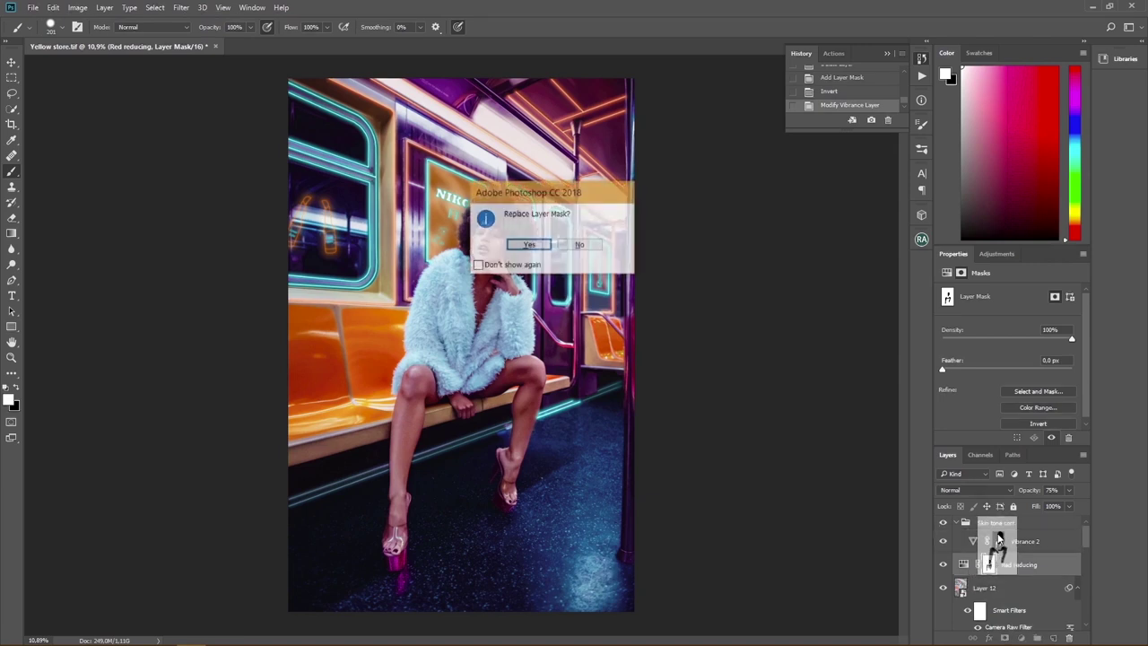
pyautogui.click(529, 246)
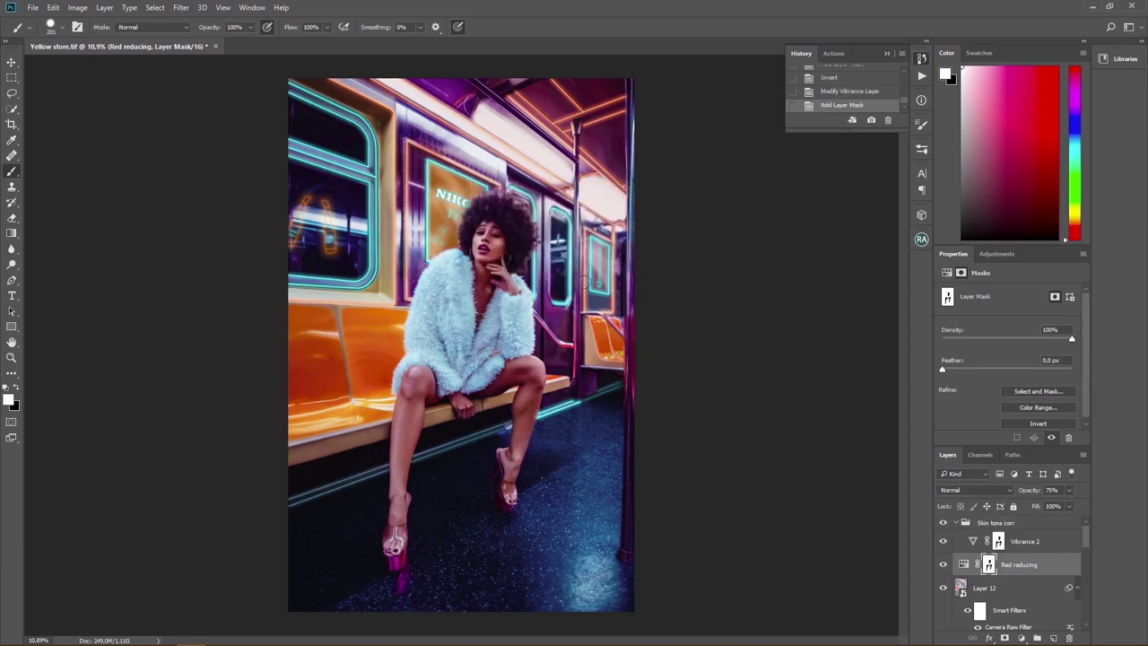
pyautogui.click(999, 538)
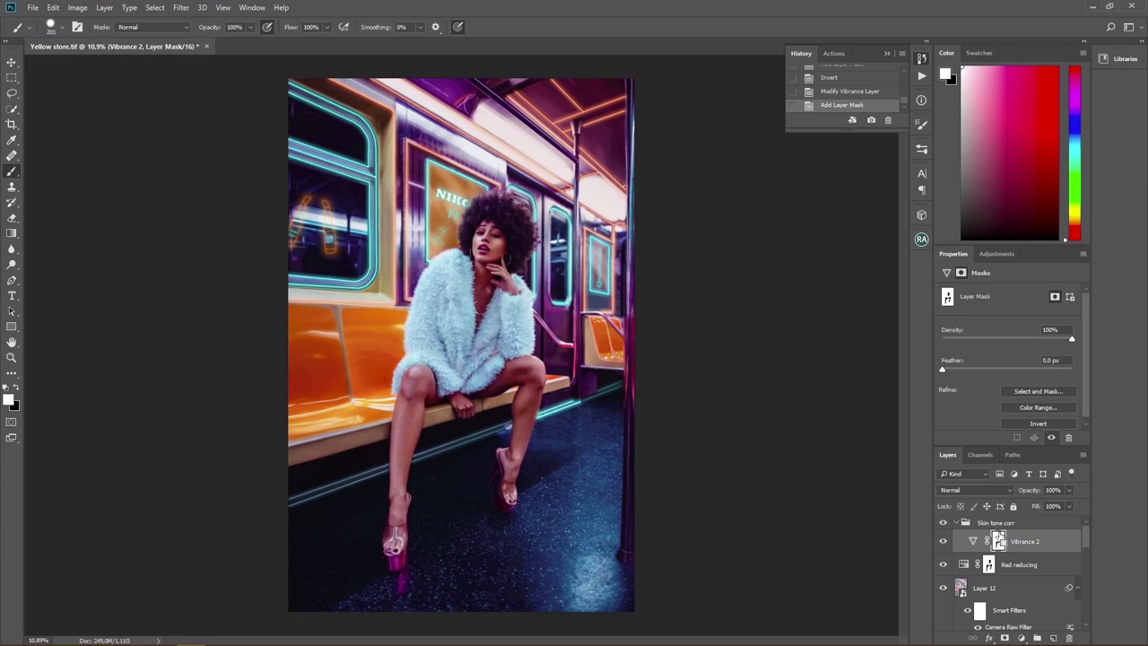
pyautogui.hotkey('ctrl', 'i')
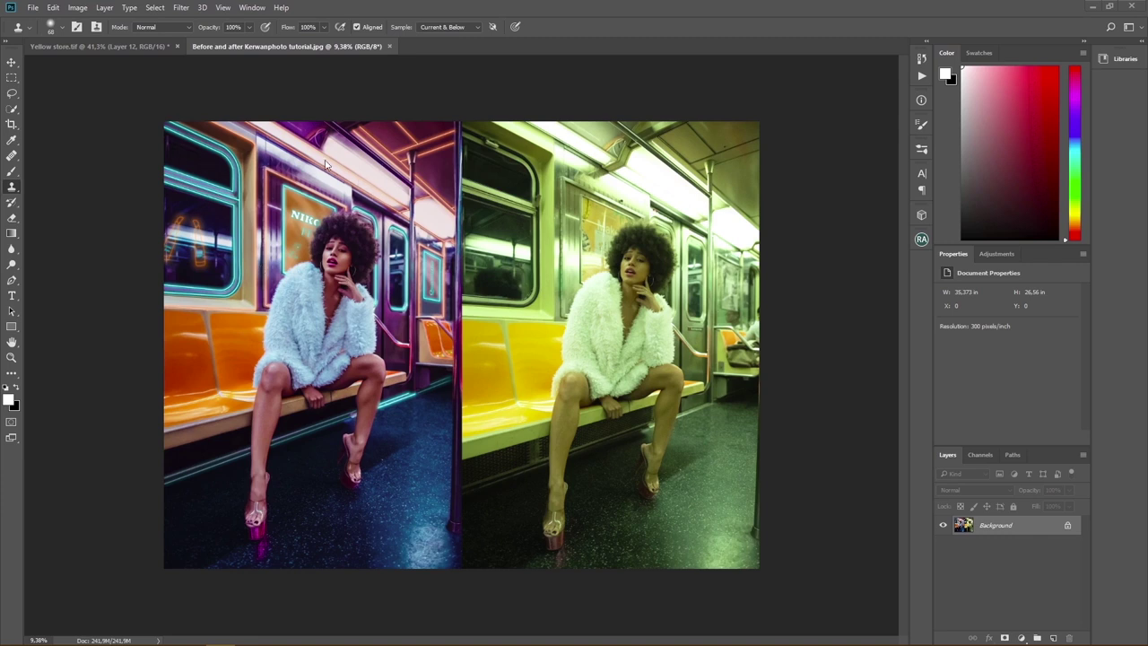
# - Examine the before and after versions of the subway portrait side by side, up close and as a whole
pyautogui.scroll(3, 241, 134)
pyautogui.scroll(3, 241, 135)
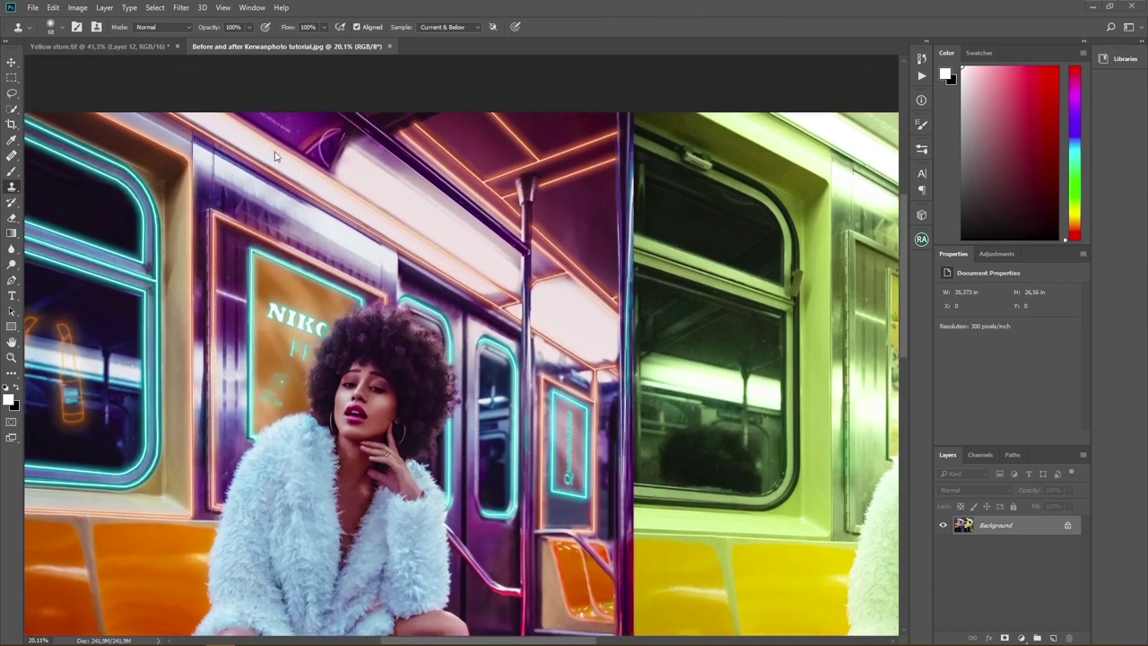
pyautogui.scroll(-2, 339, 186)
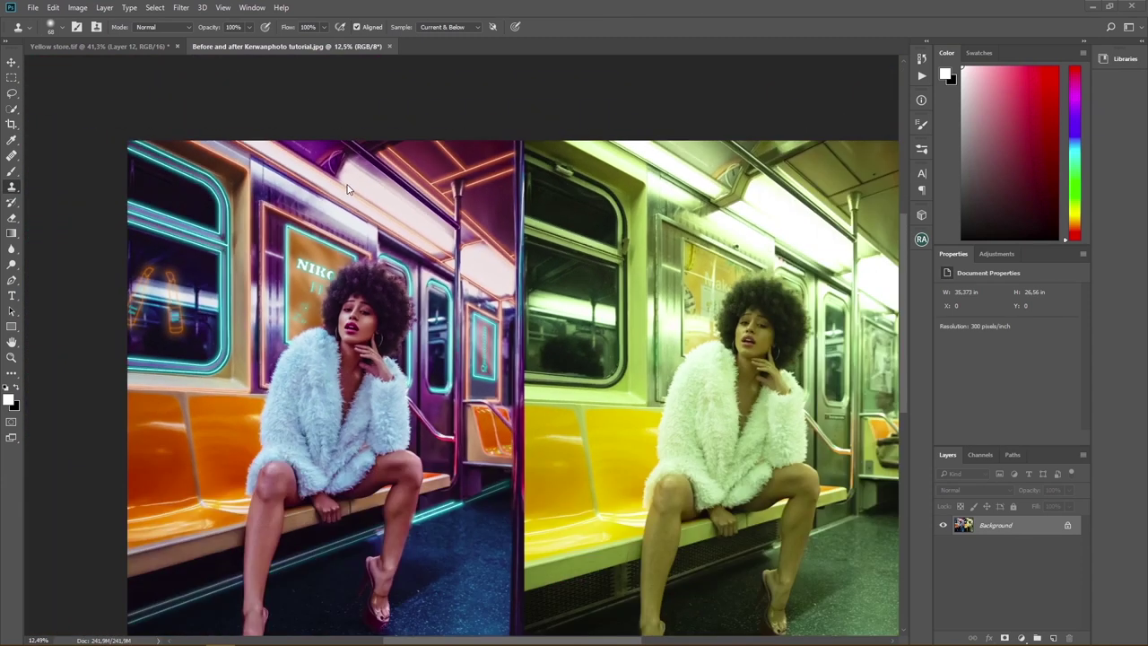
pyautogui.scroll(-1, 347, 189)
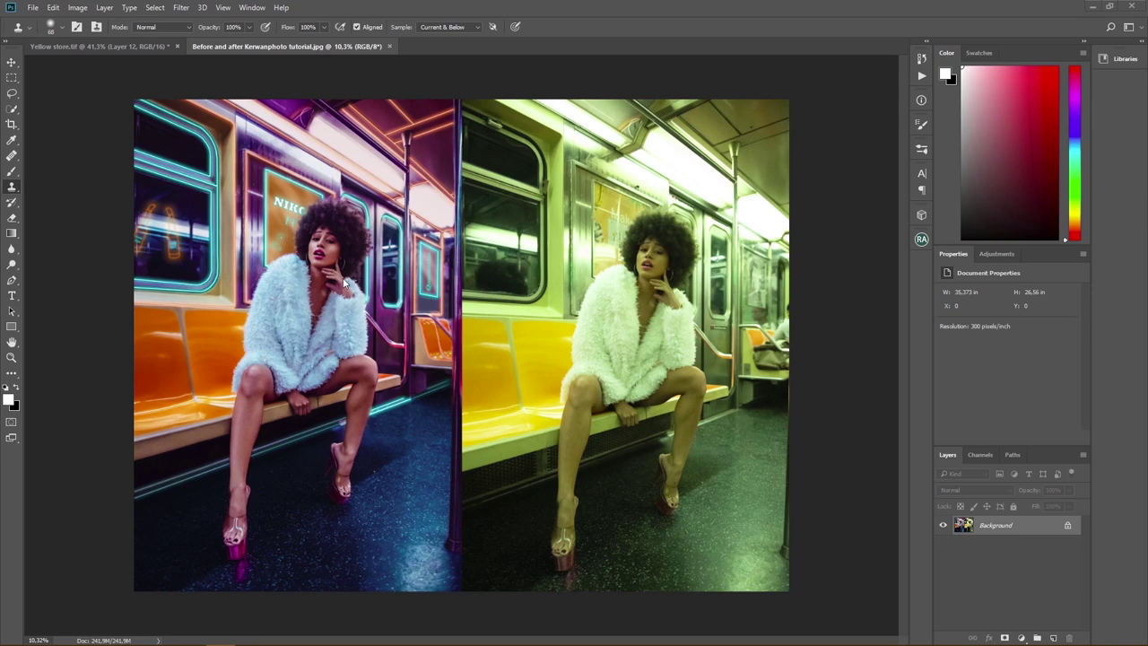
pyautogui.scroll(3, 381, 303)
pyautogui.scroll(-3, 374, 275)
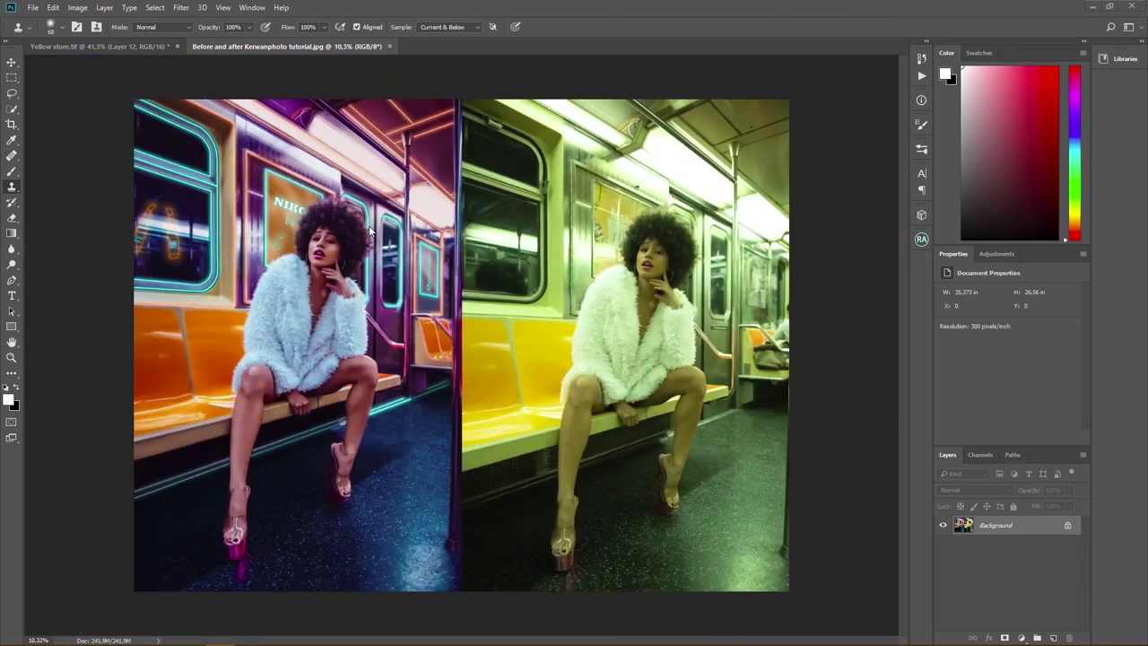